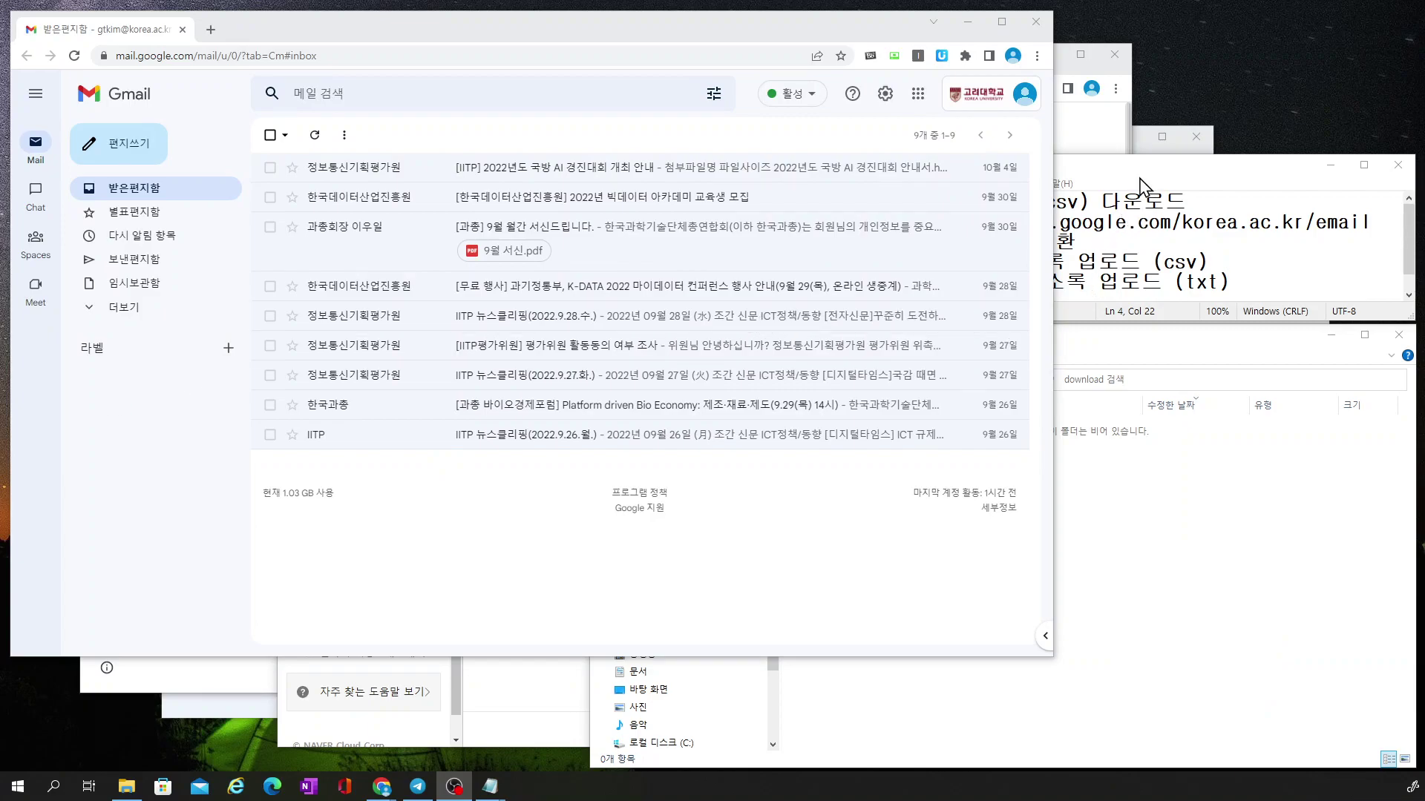
- Review the migration steps in the 주소록 이전.txt note, the Gmail inbox and the download folder
click(1141, 183)
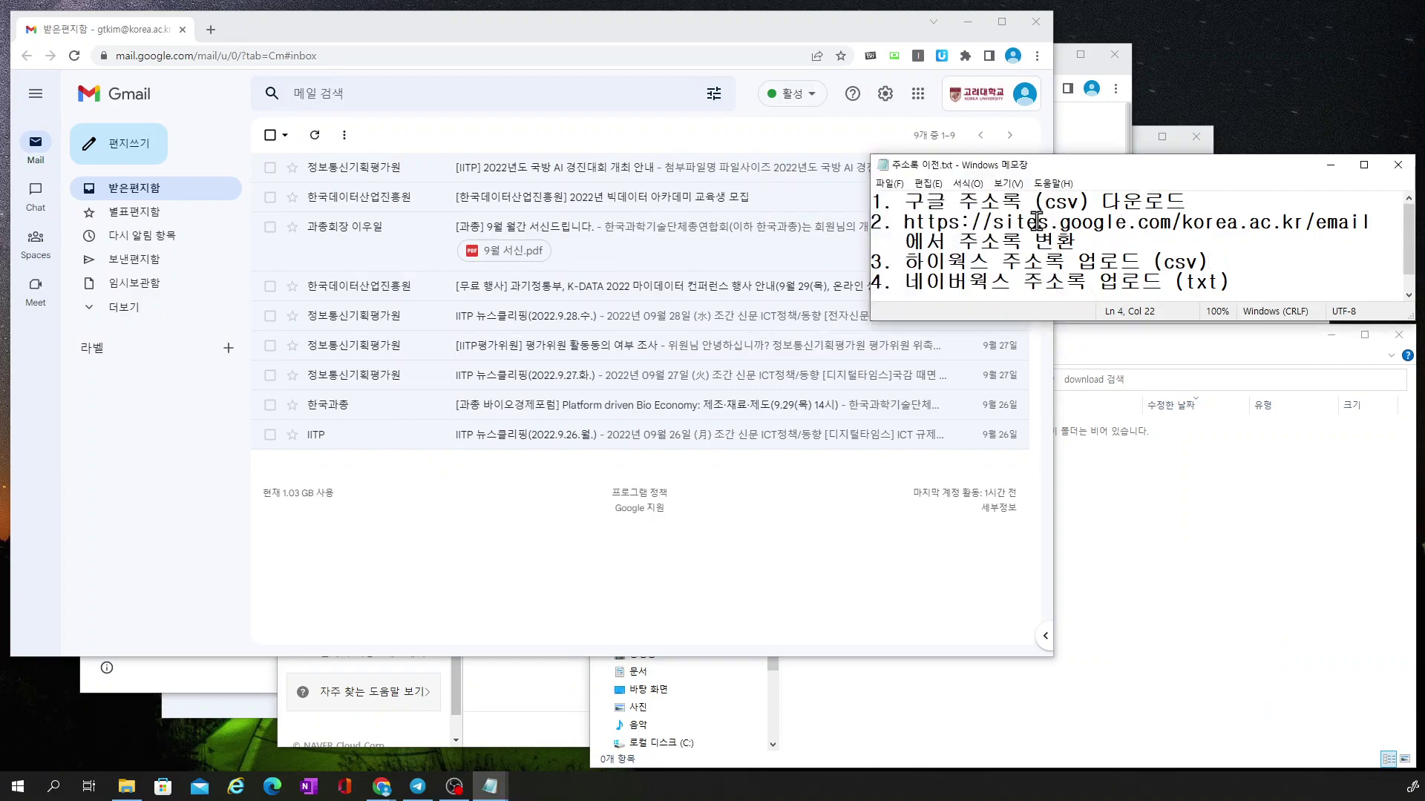
drag(1186, 199, 927, 202)
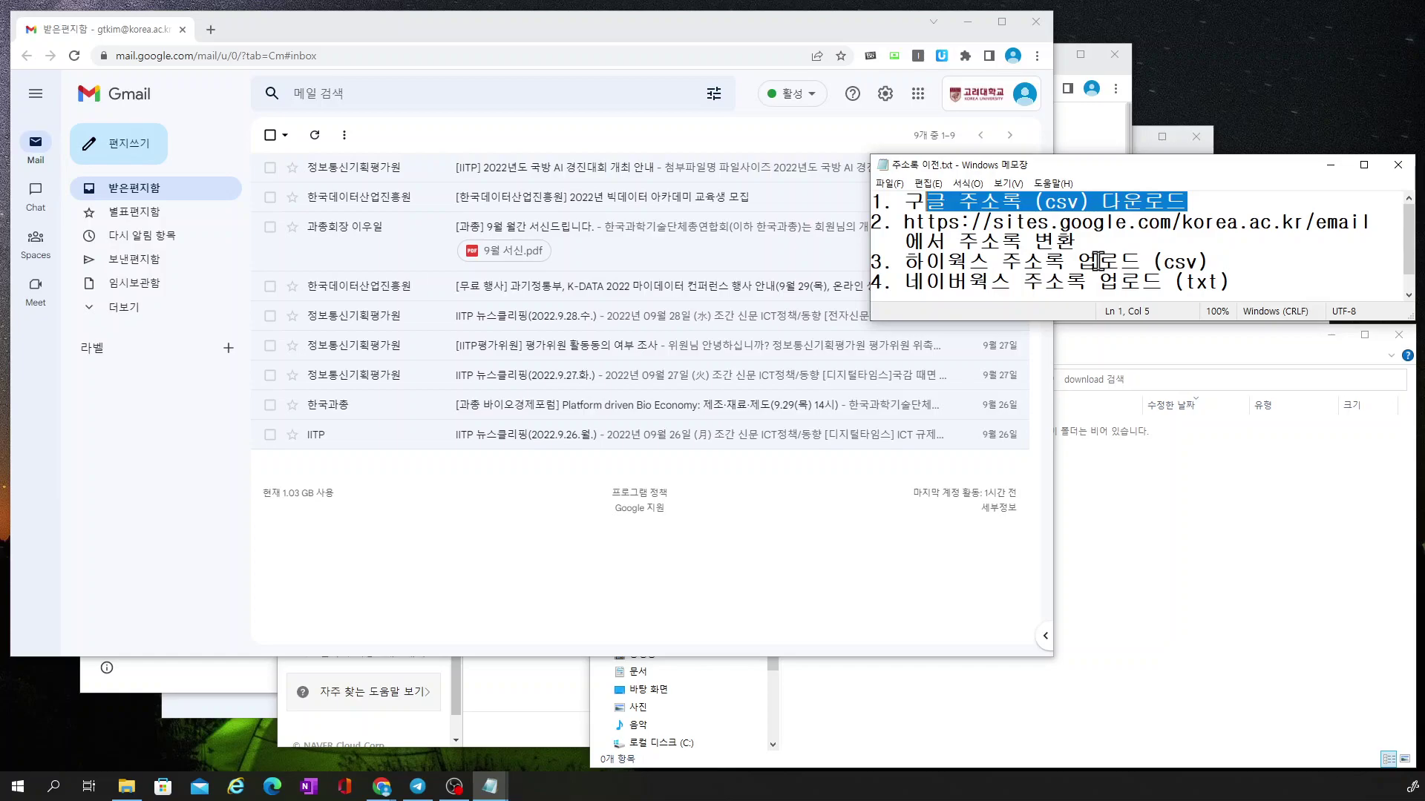
drag(1080, 241, 884, 223)
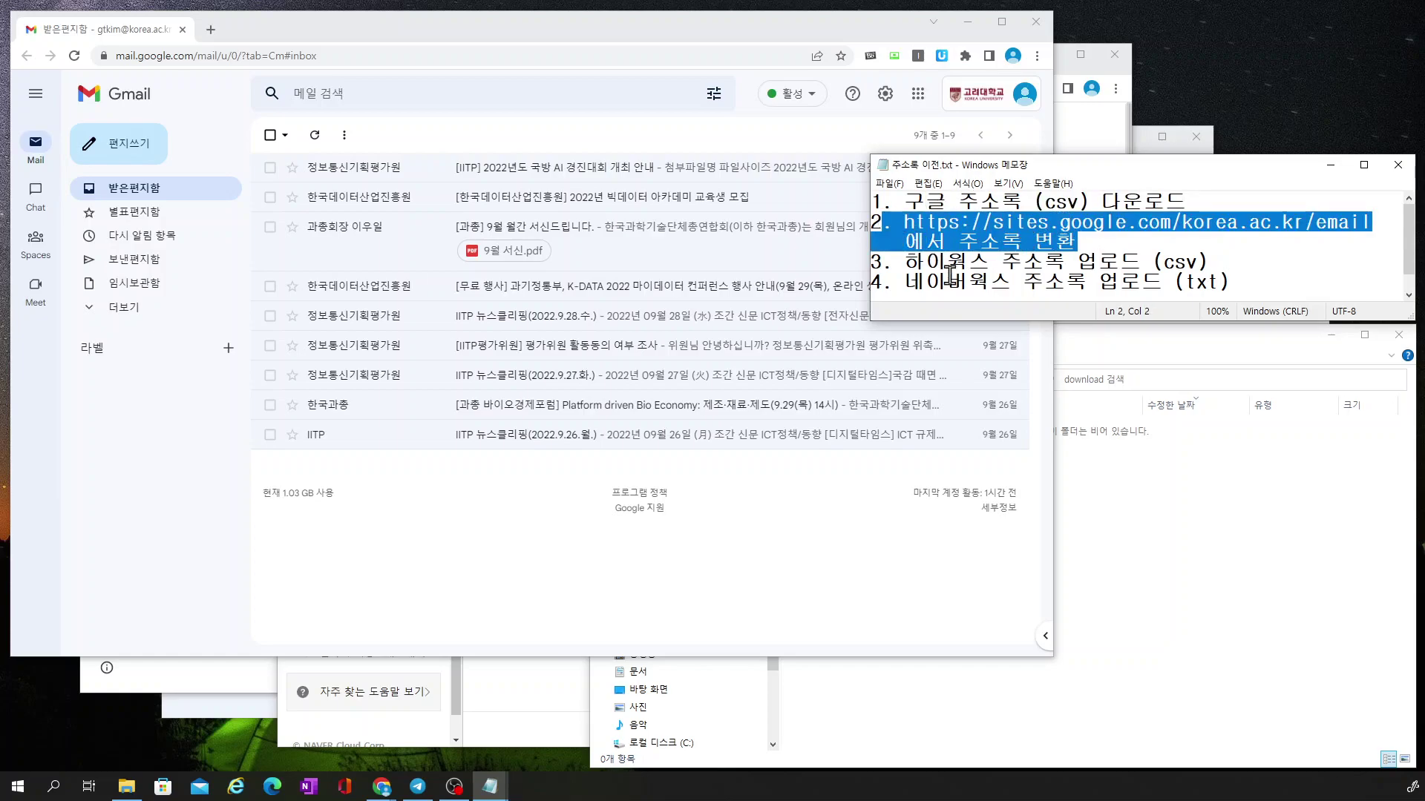
click(953, 273)
click(1042, 282)
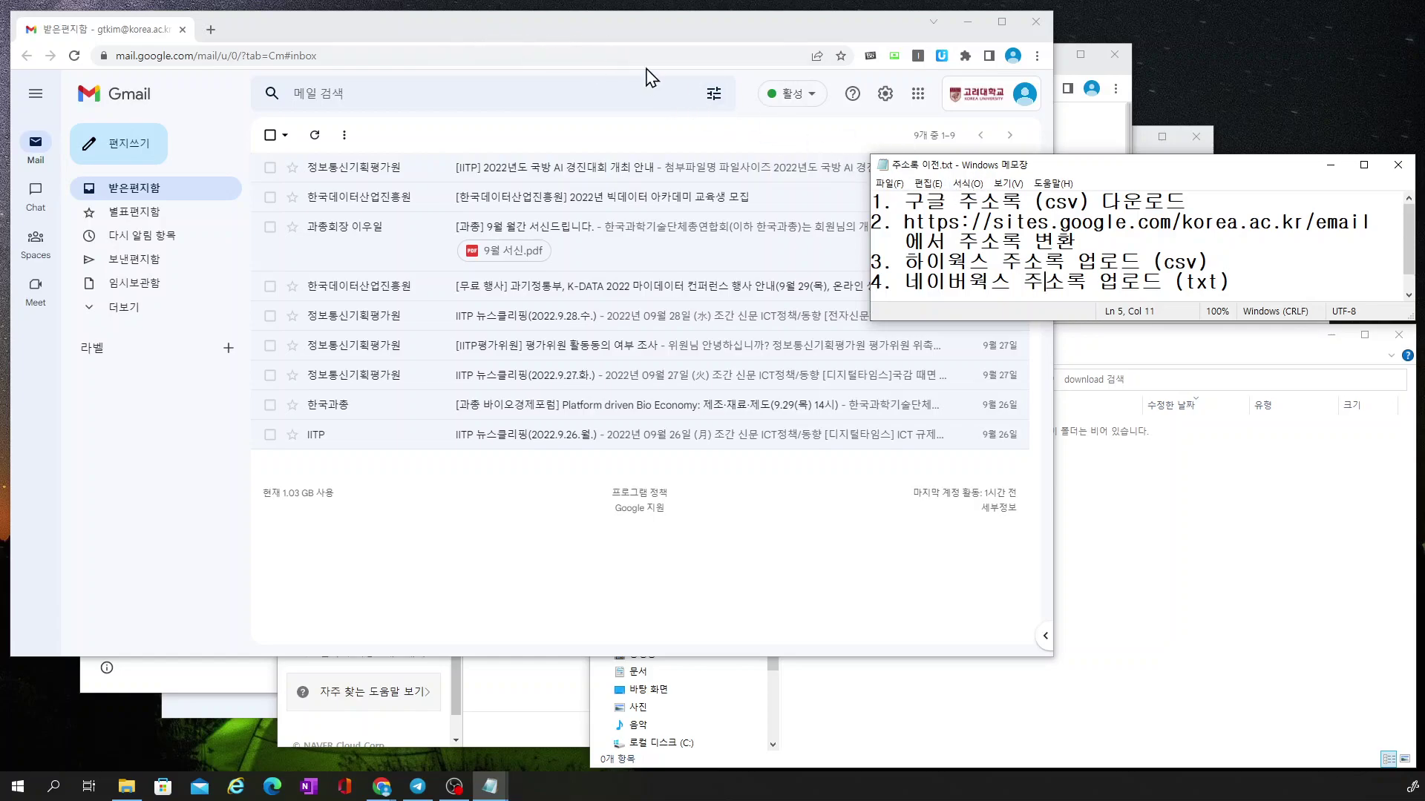
click(571, 40)
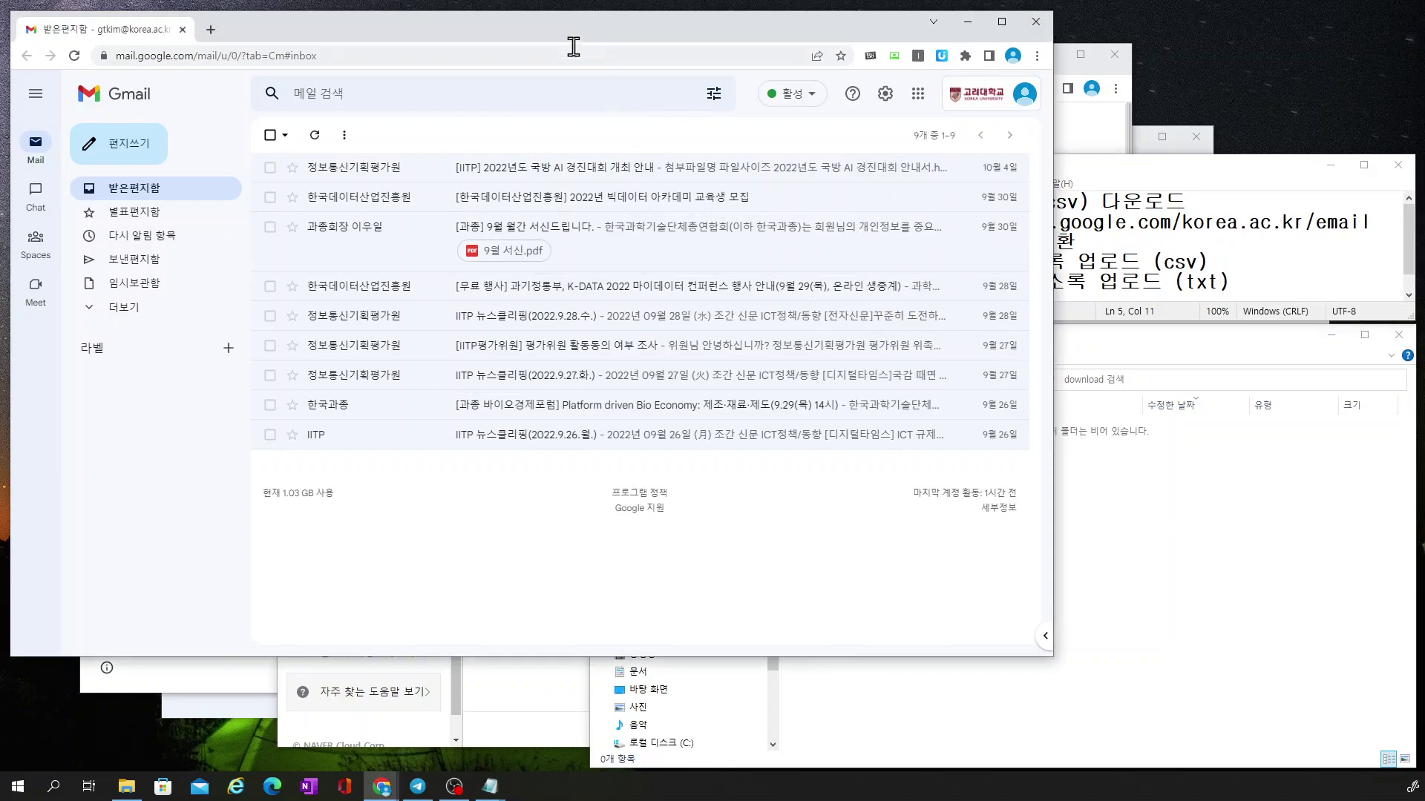
click(1198, 585)
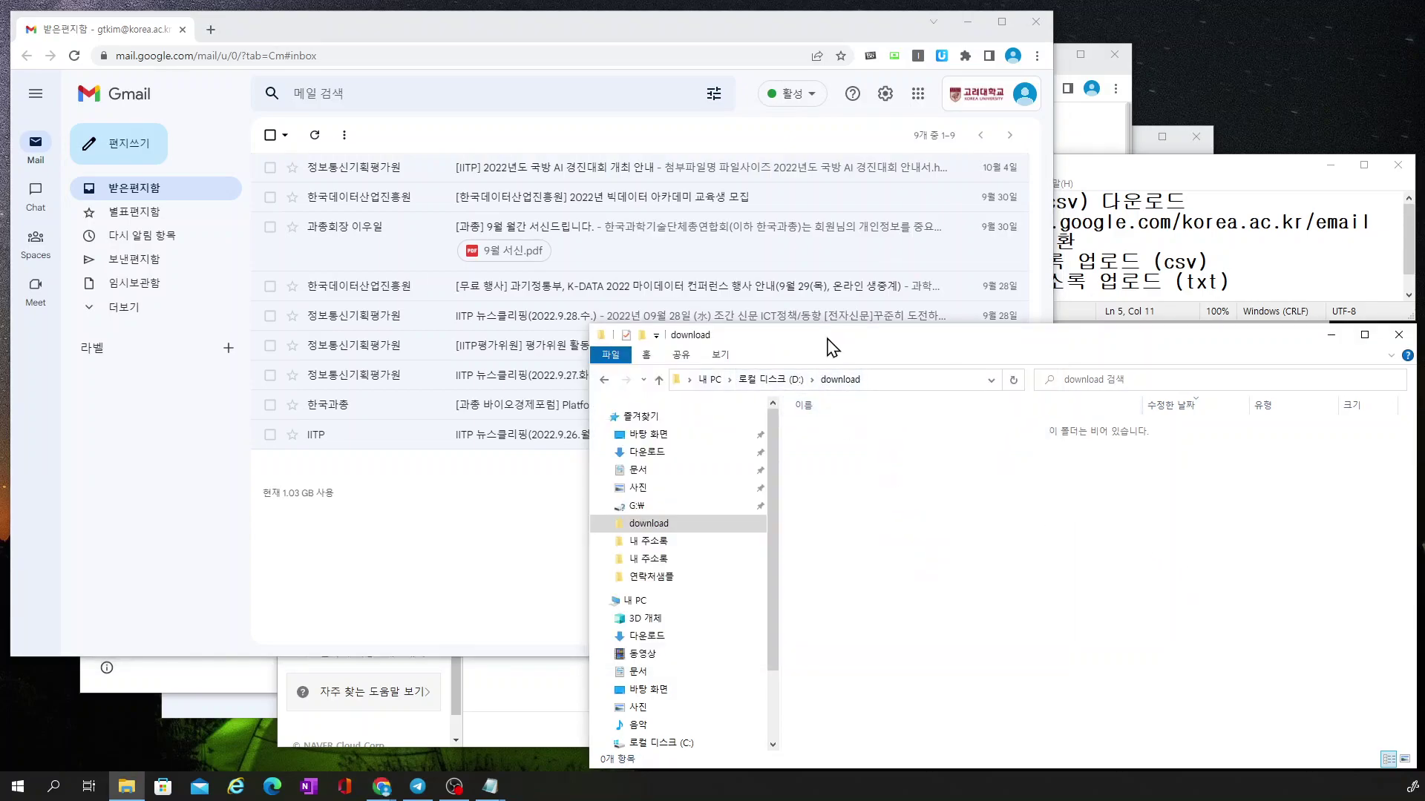
- Return to Gmail and open Google Contacts from there
click(469, 45)
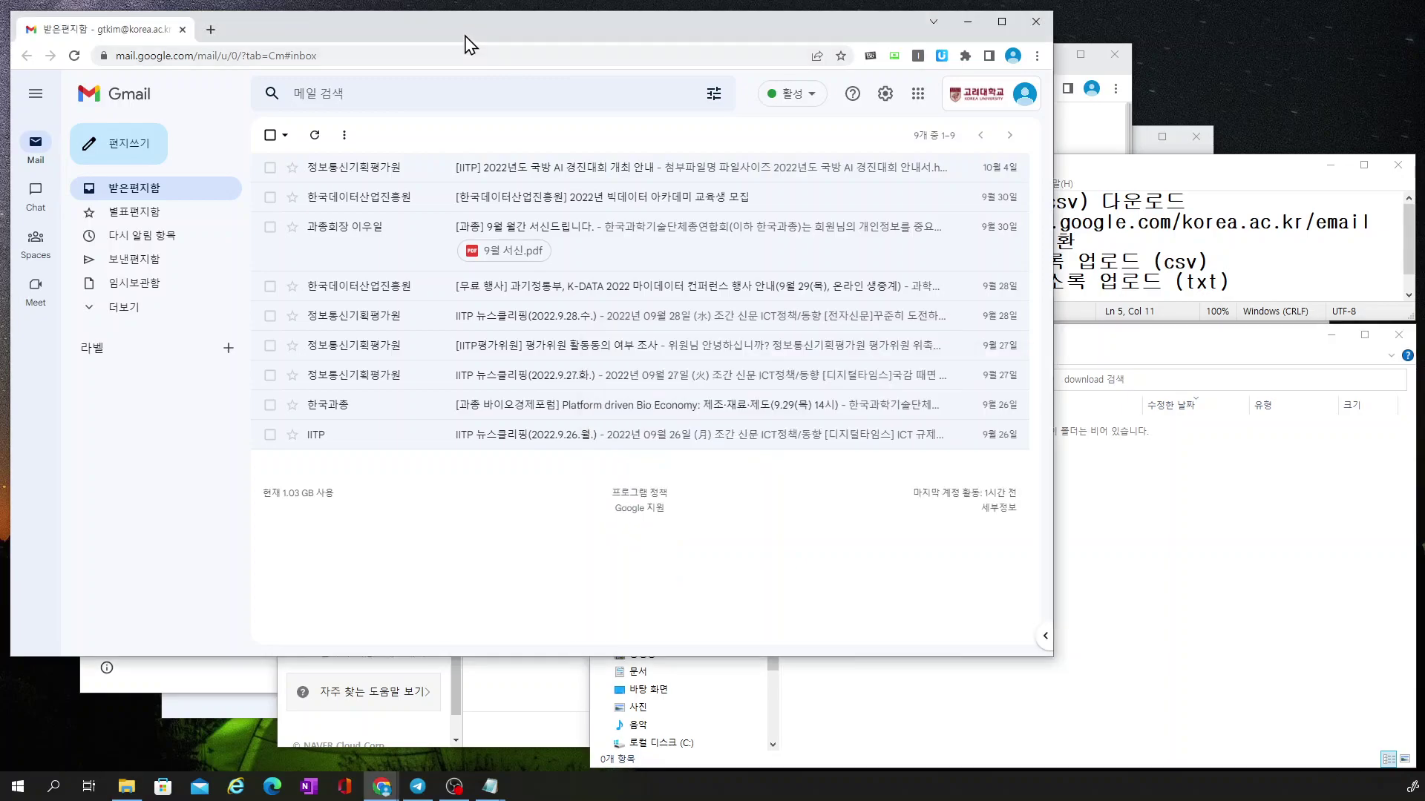
click(919, 100)
click(928, 364)
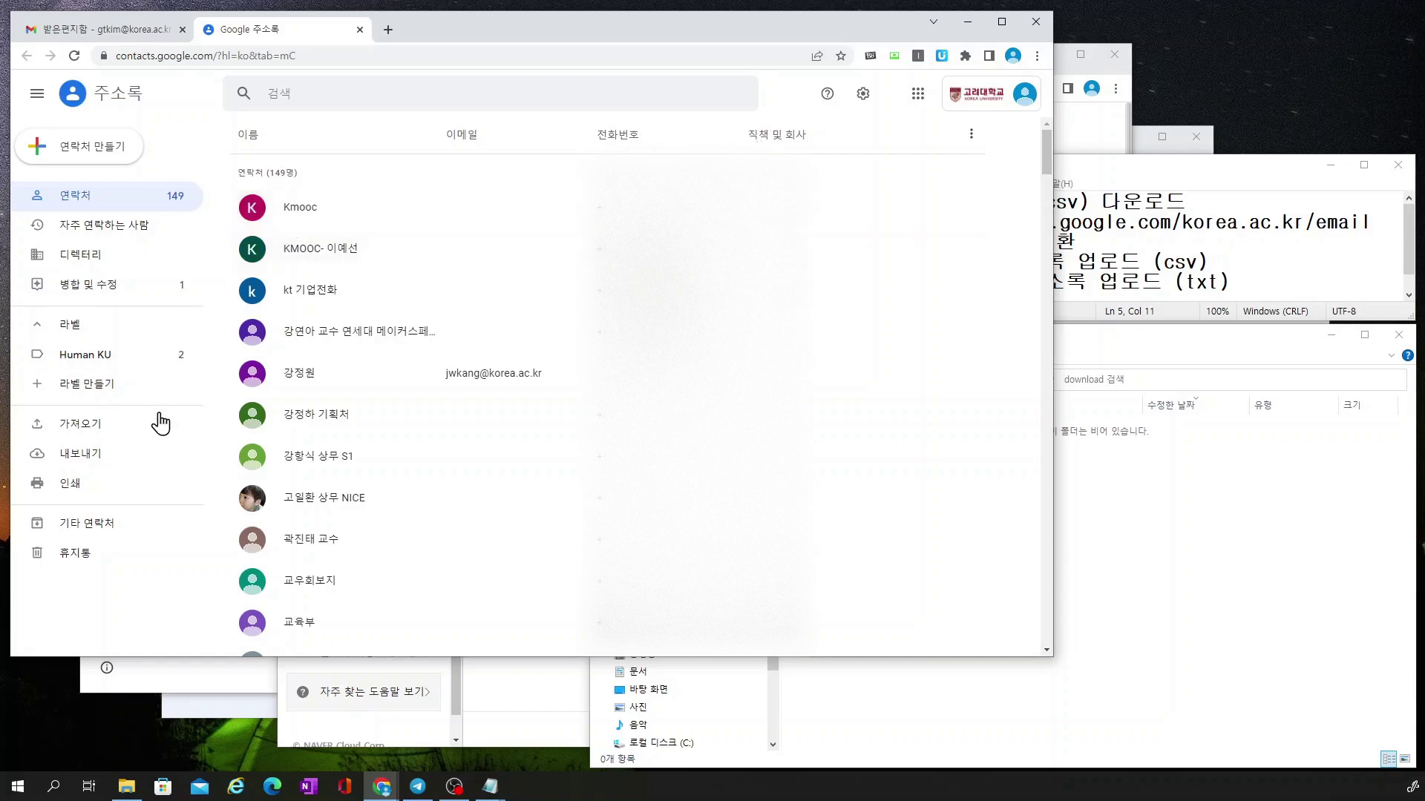
- Export all contacts in Google CSV format and show the exported contacts.csv in the download folder
click(136, 468)
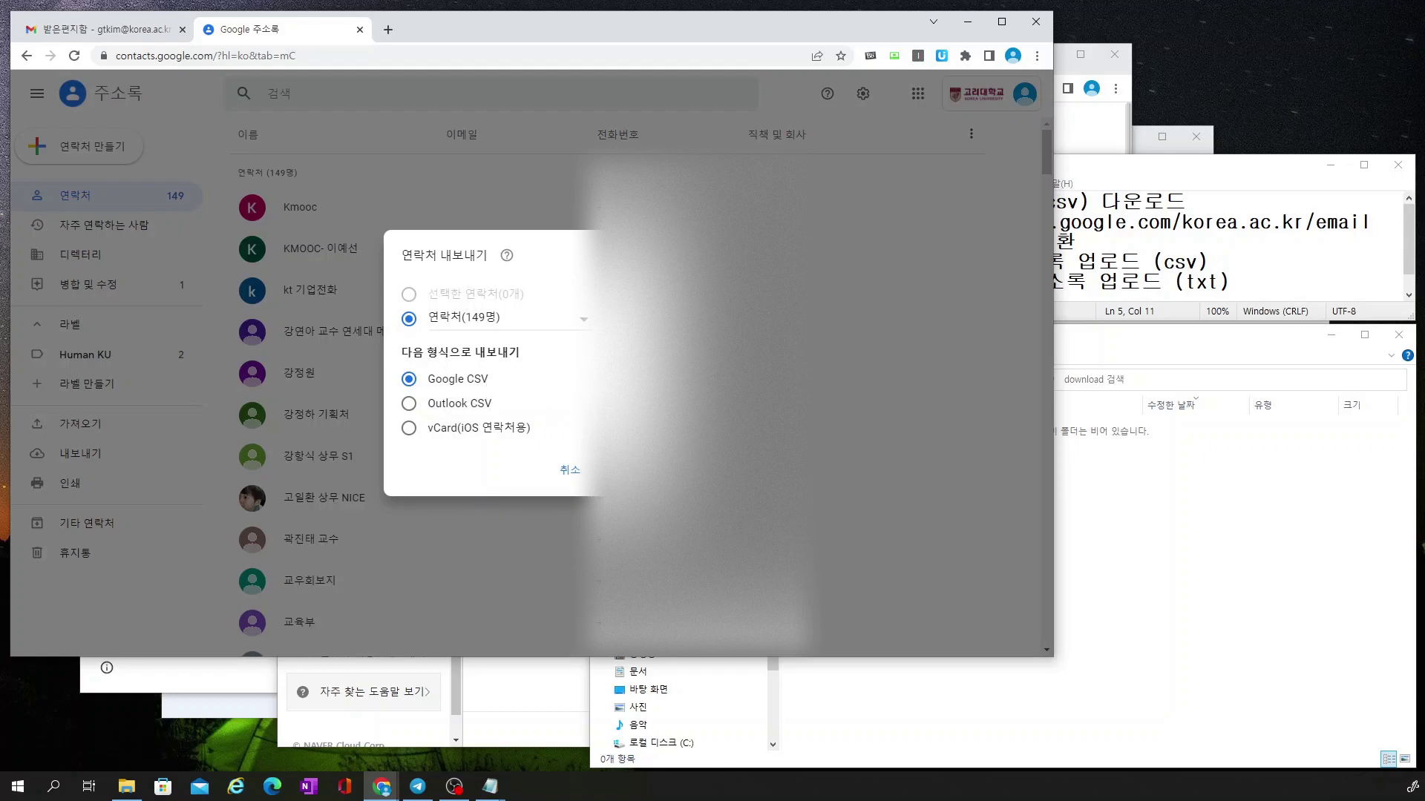
click(621, 469)
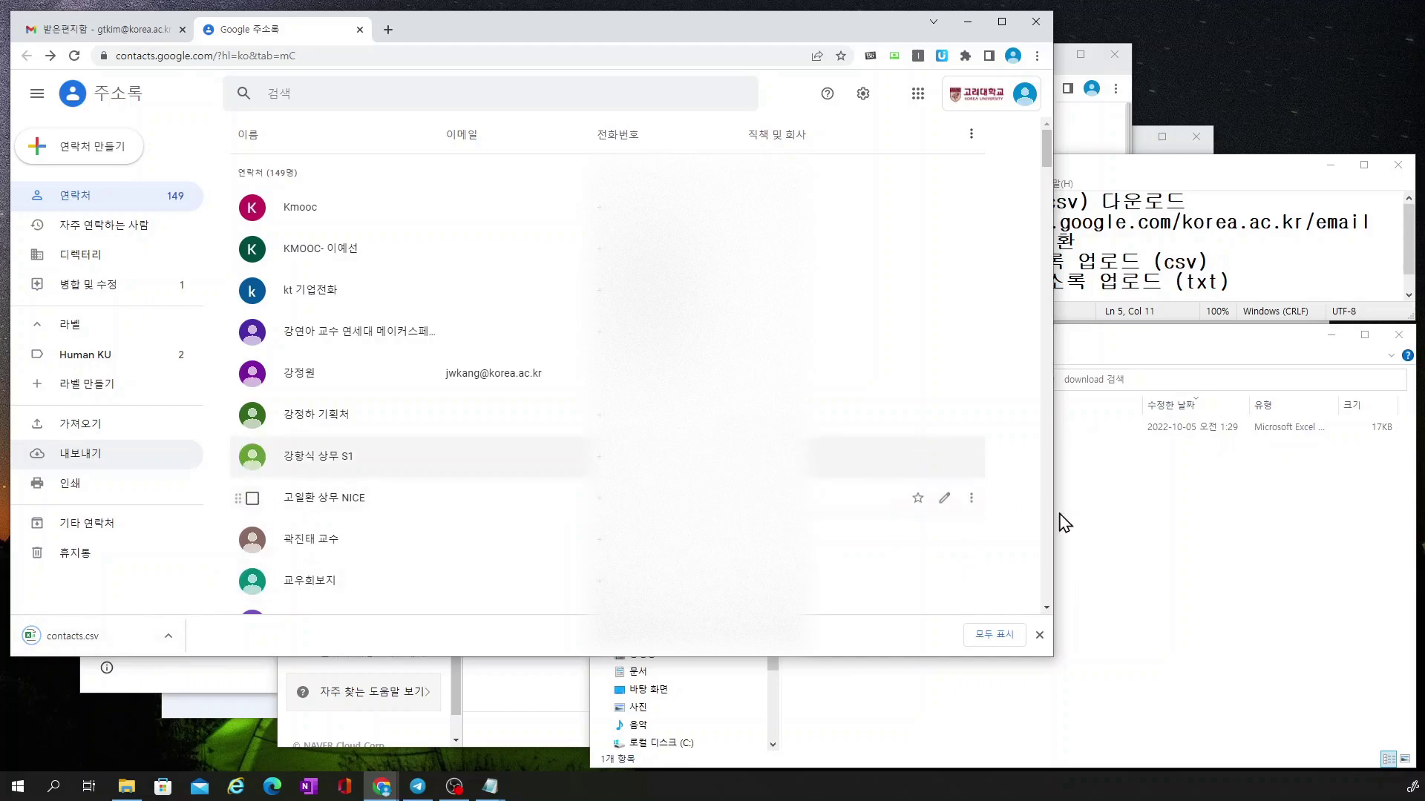
click(1207, 568)
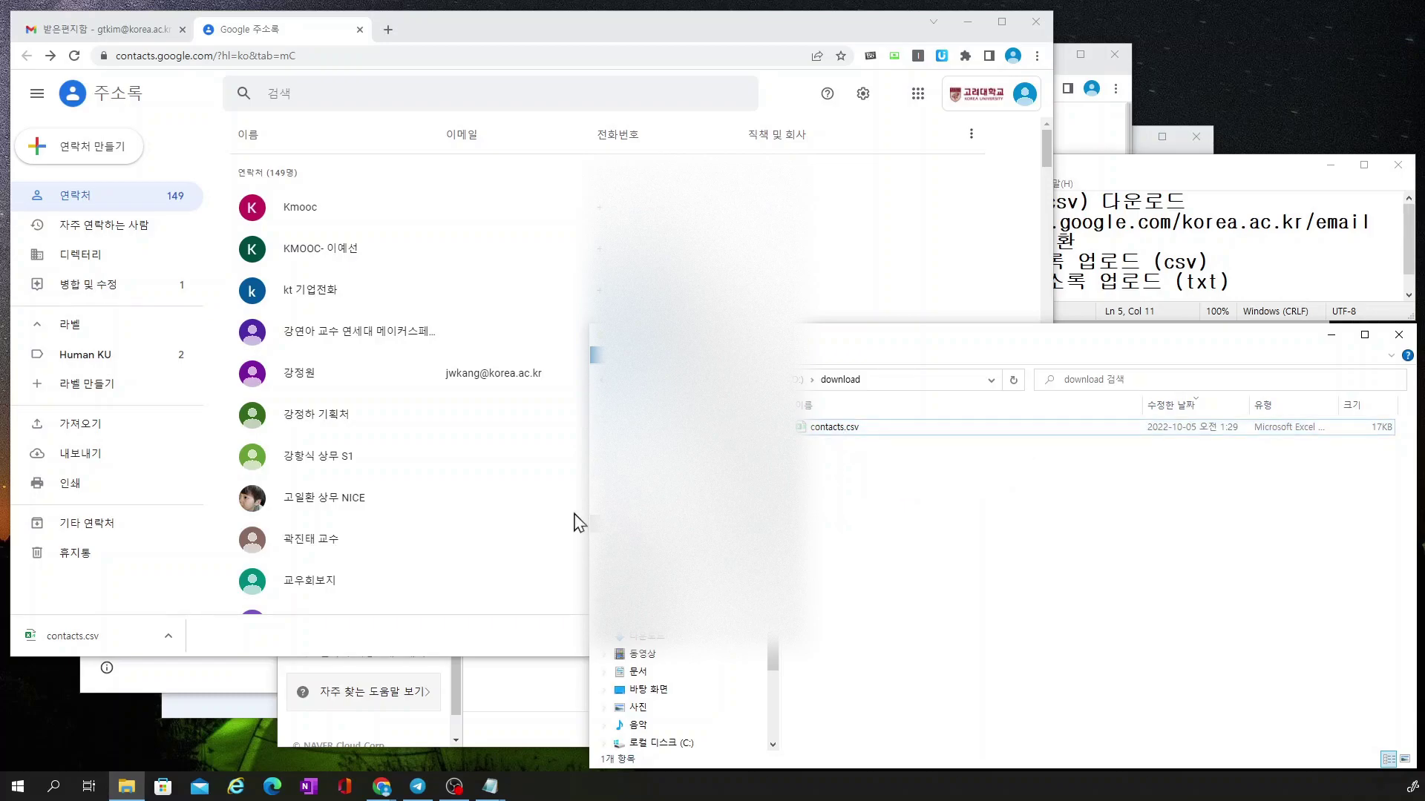
- Look over the converter page, the Korea University mail and Naver Works address books, and the converter URL in the note
click(245, 685)
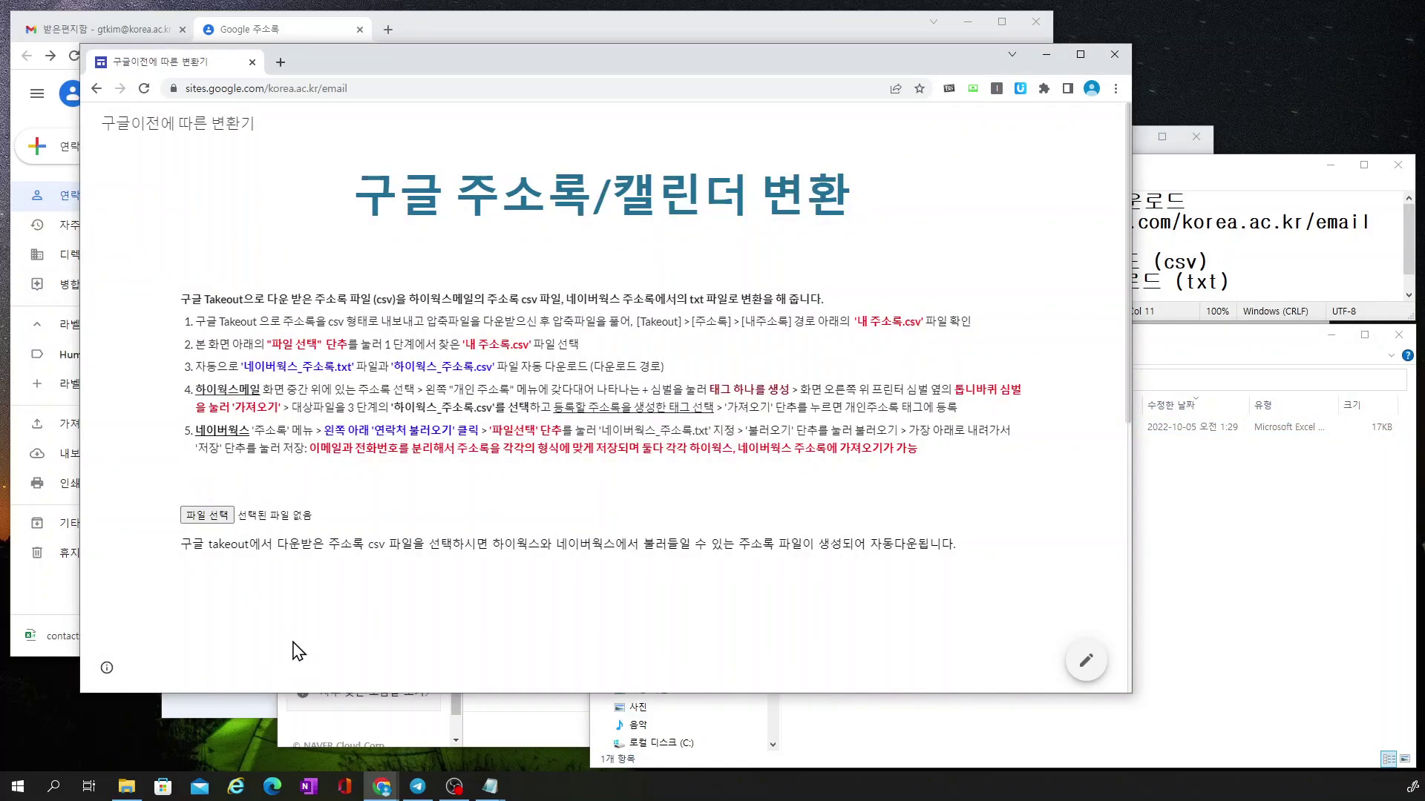
click(256, 711)
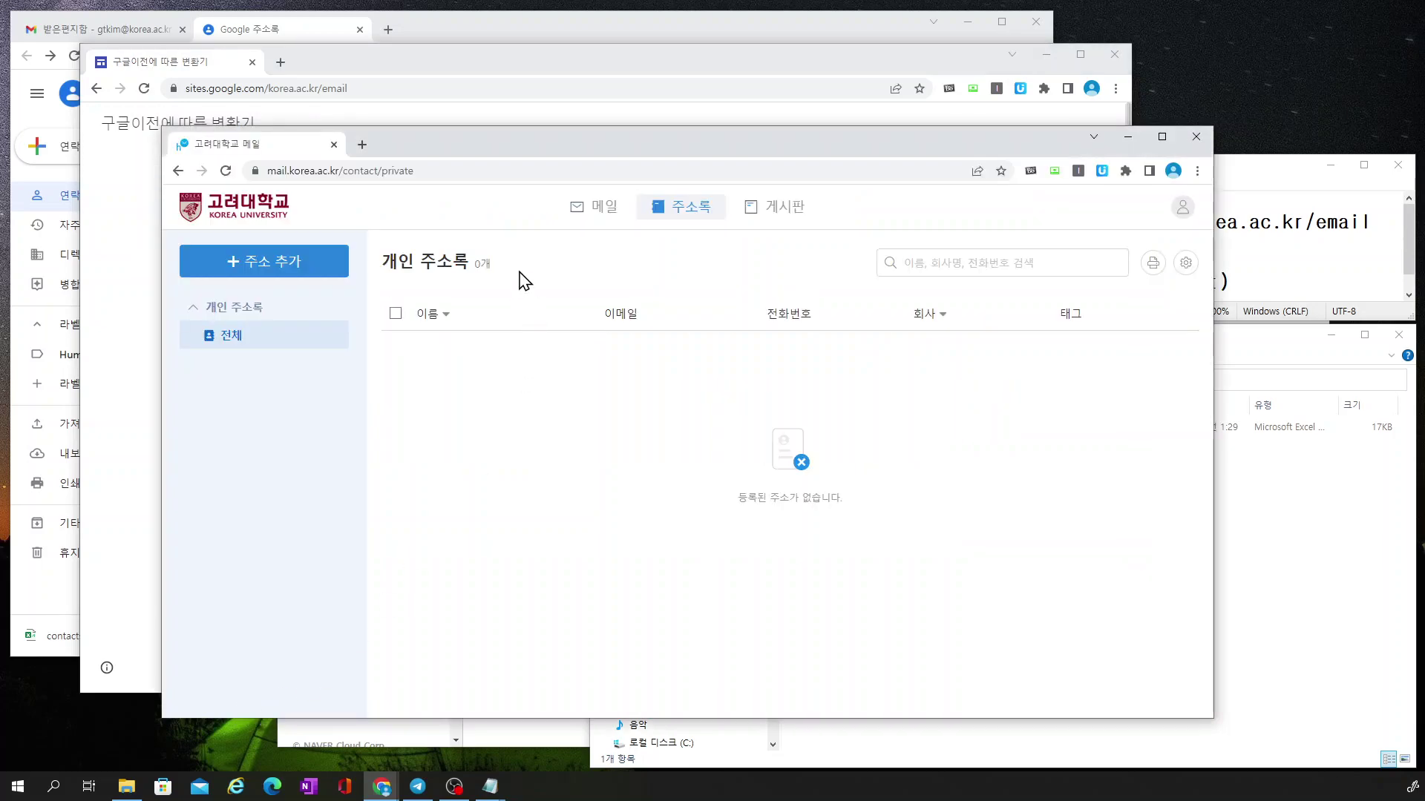
click(518, 736)
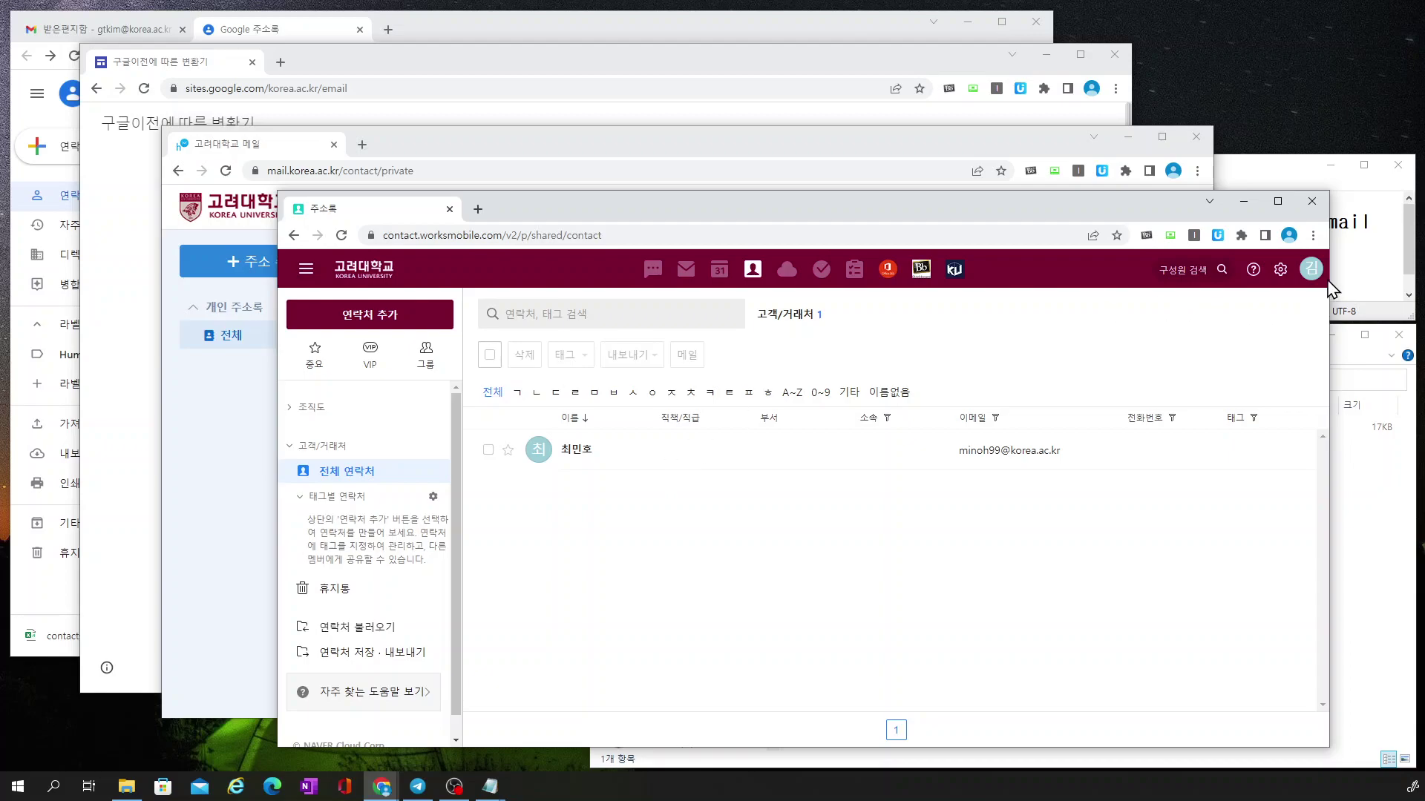
click(1351, 273)
click(905, 224)
drag(904, 224, 1373, 224)
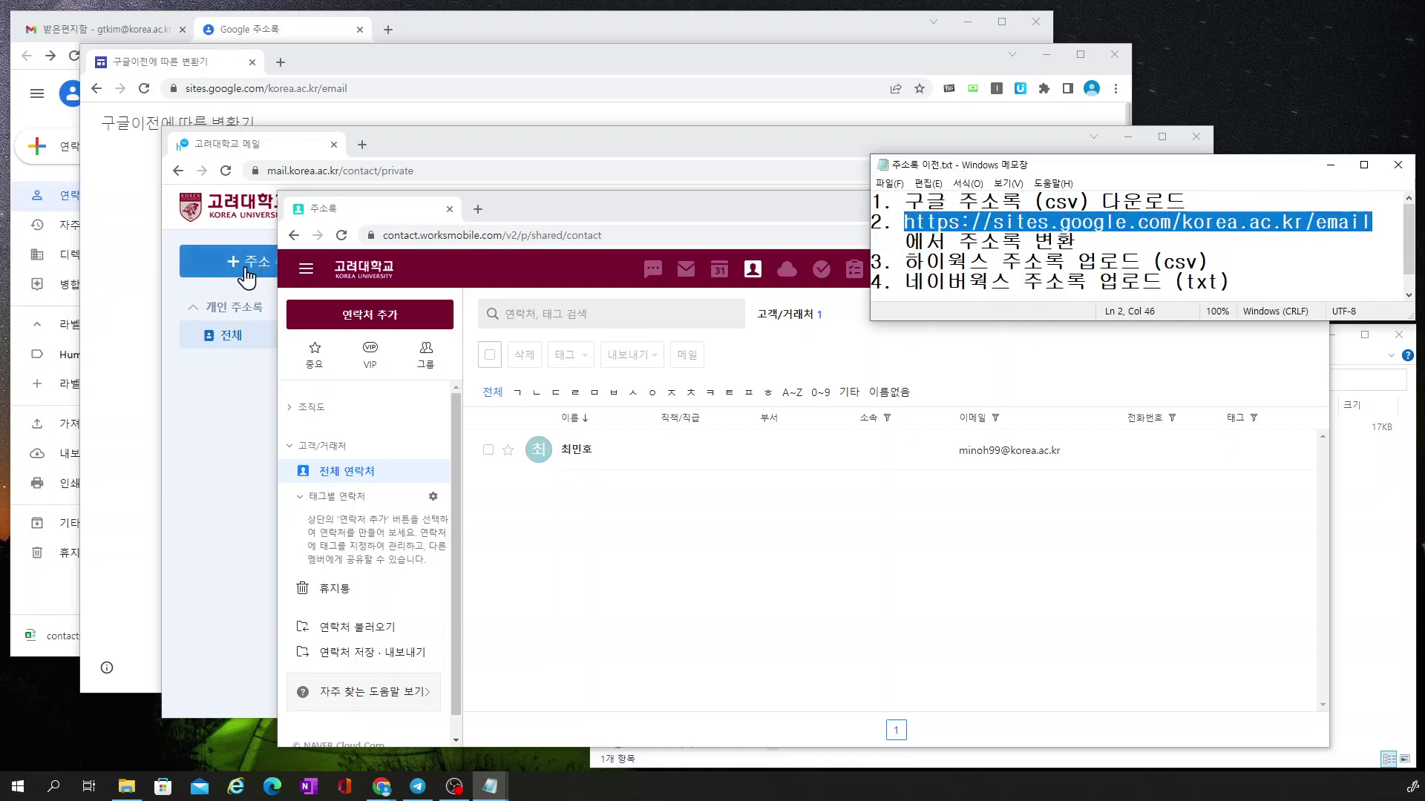
- Reload the converter page at sites.google.com/korea.ac.kr/email, convert contacts.csv with it, and view the generated files in the download folder
click(152, 276)
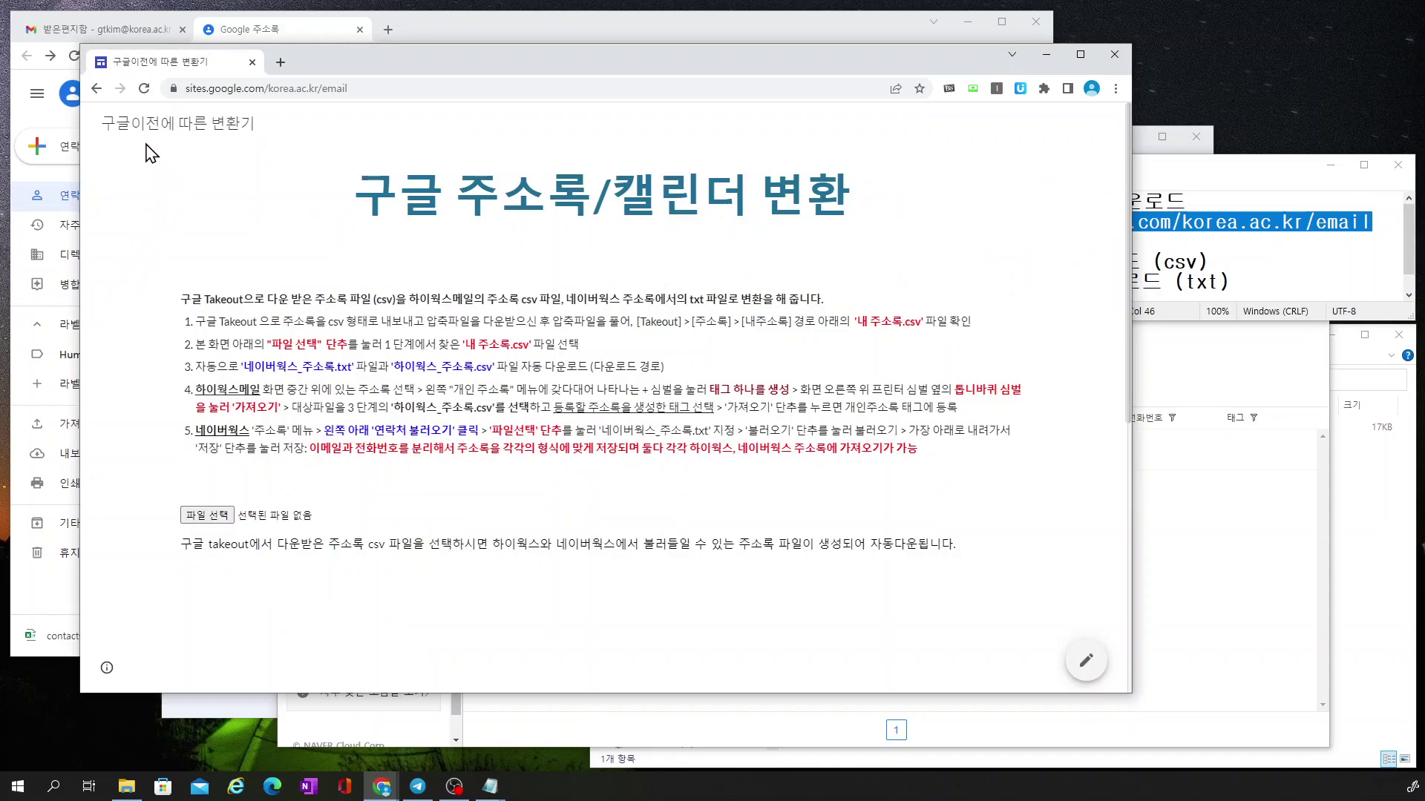
click(145, 89)
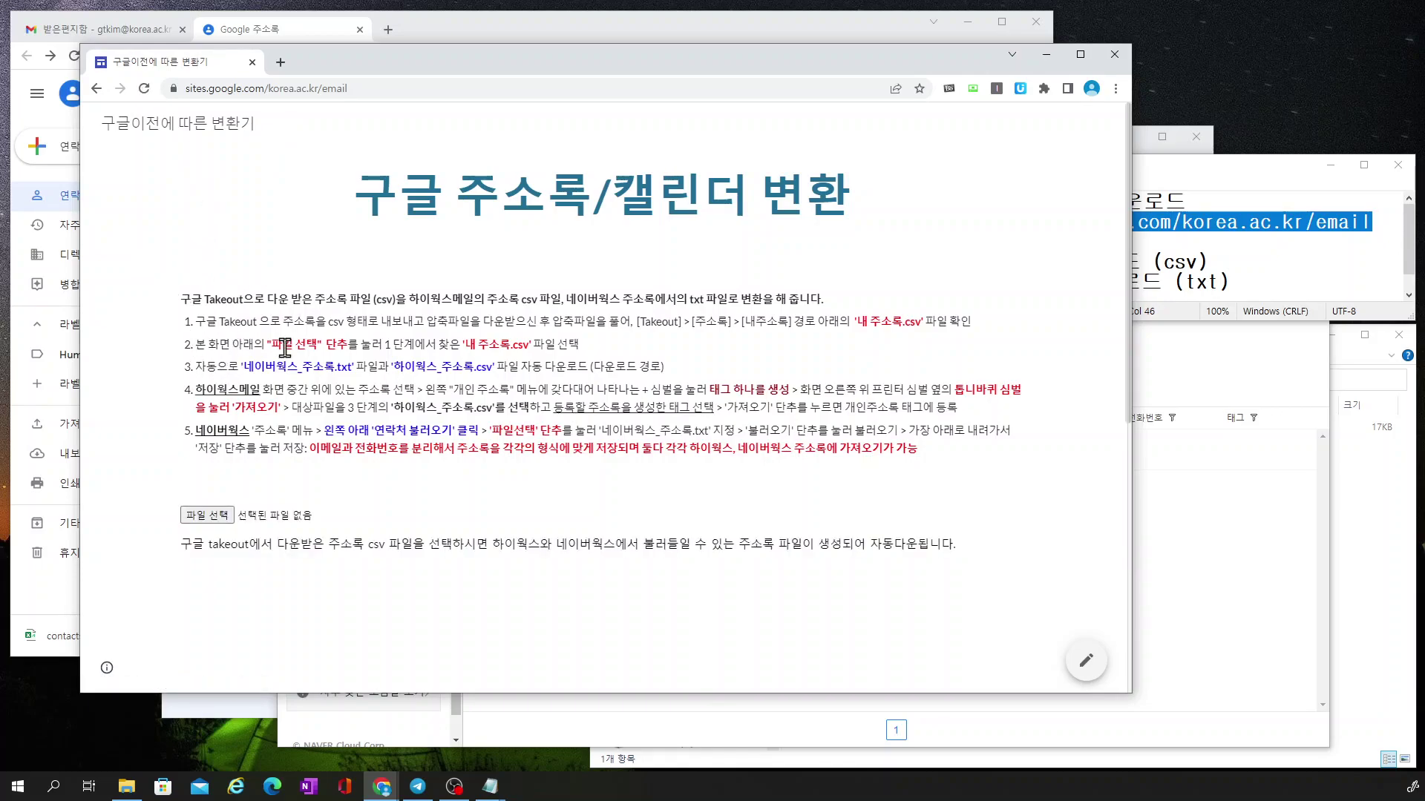
click(217, 514)
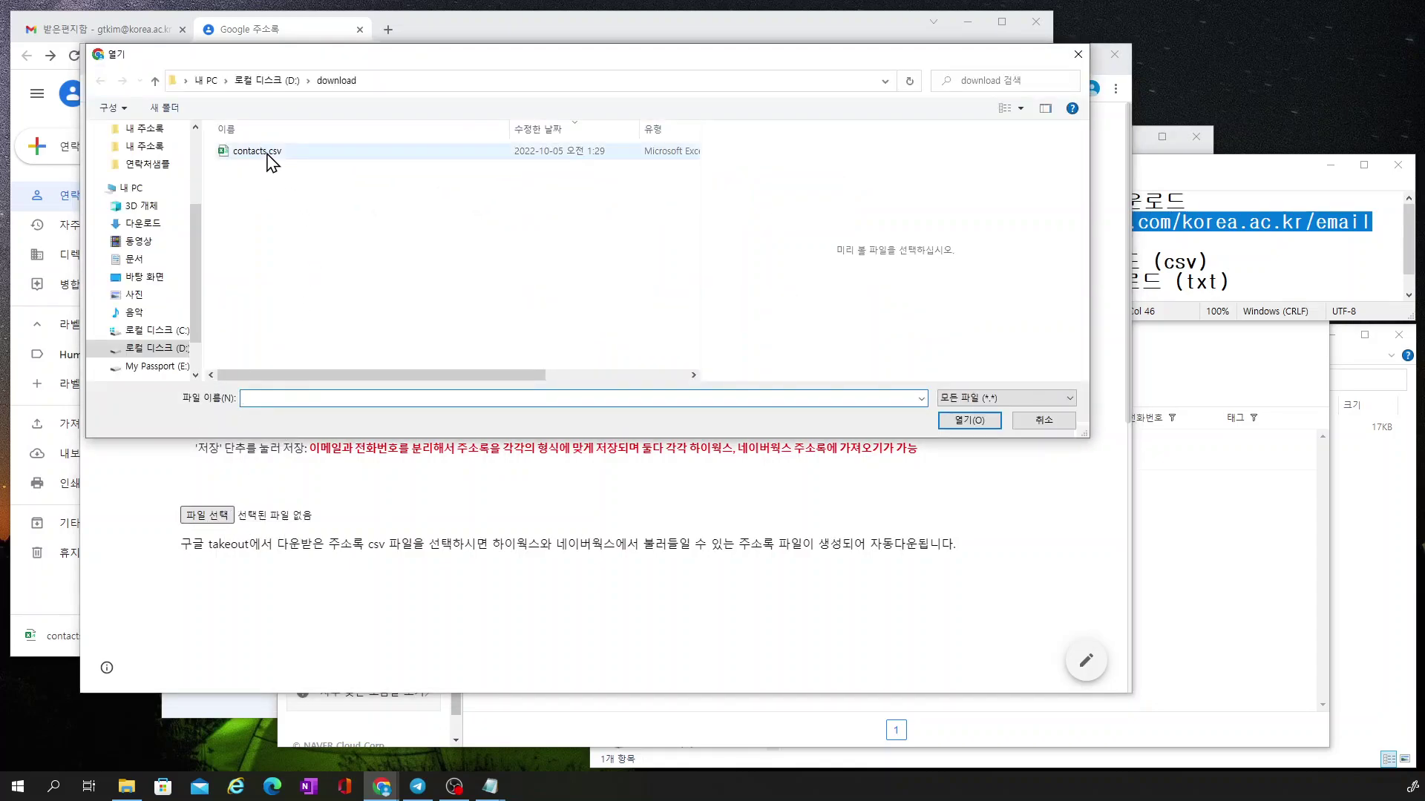
click(270, 152)
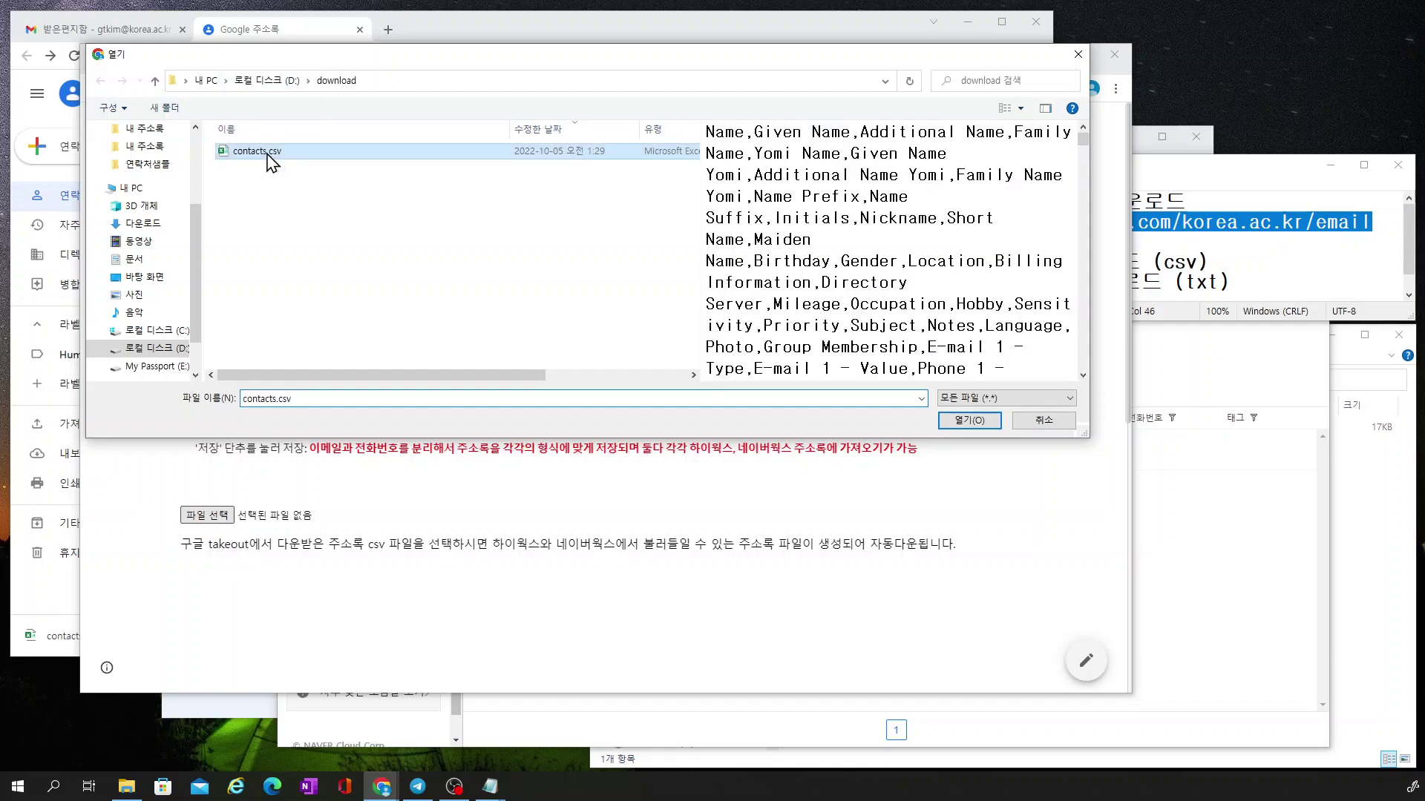
click(956, 423)
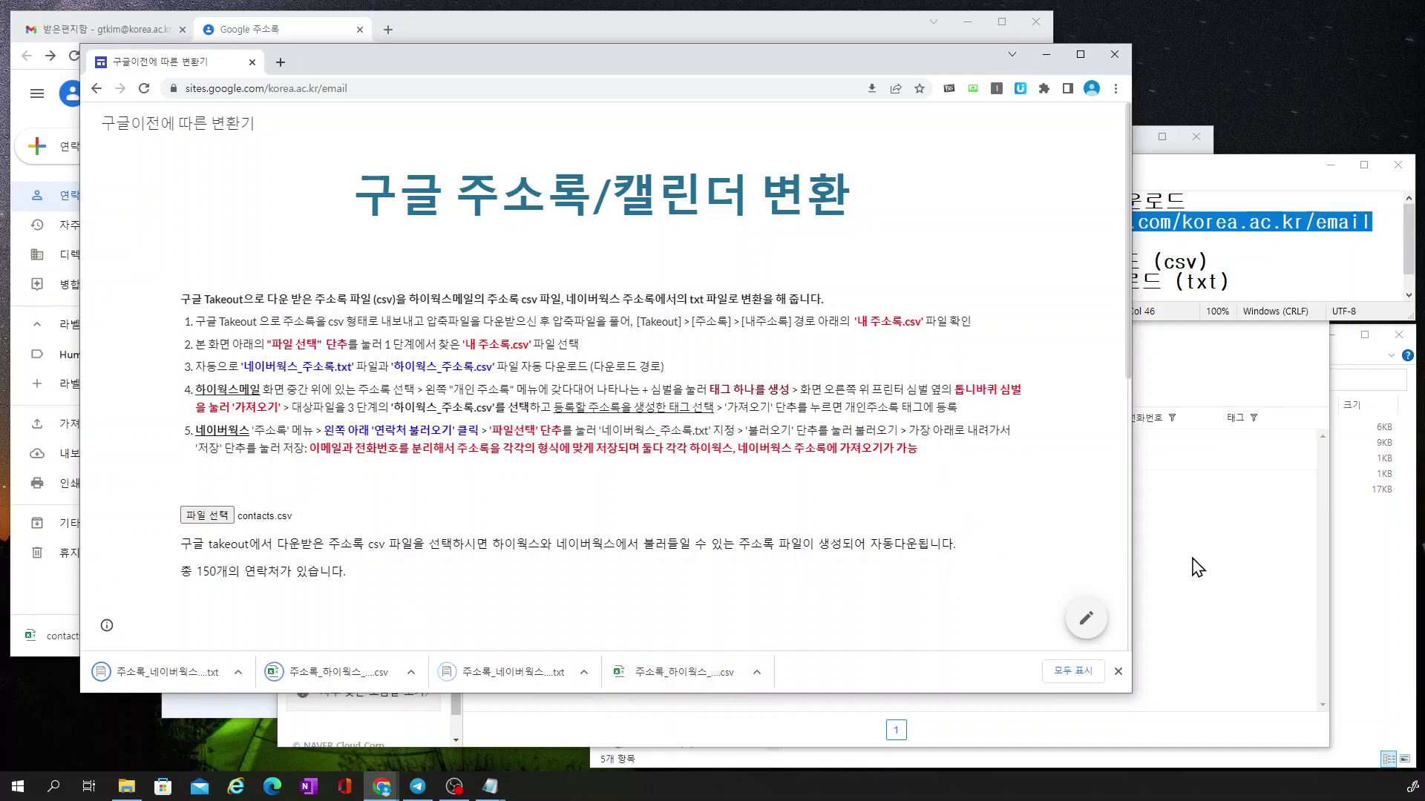
click(1228, 573)
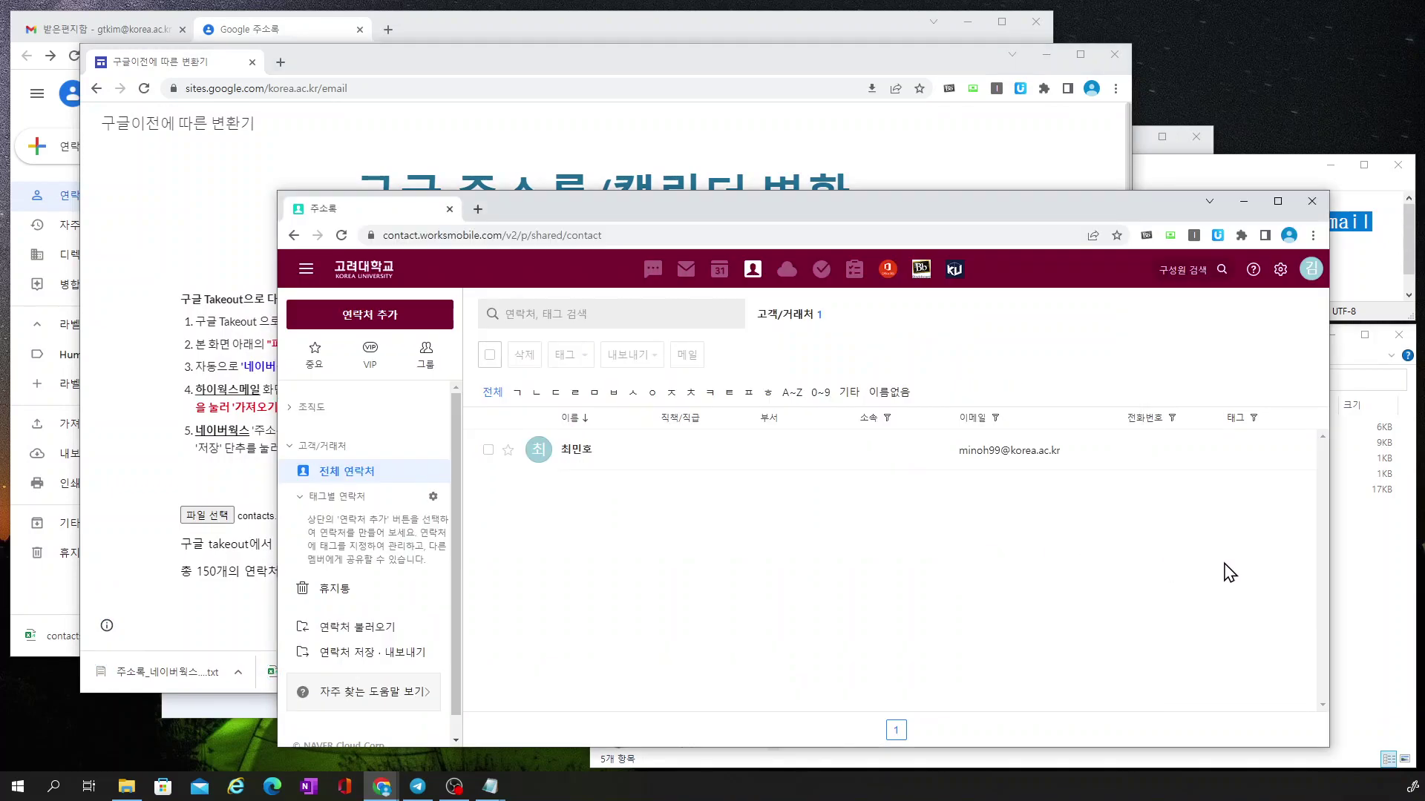
click(1383, 595)
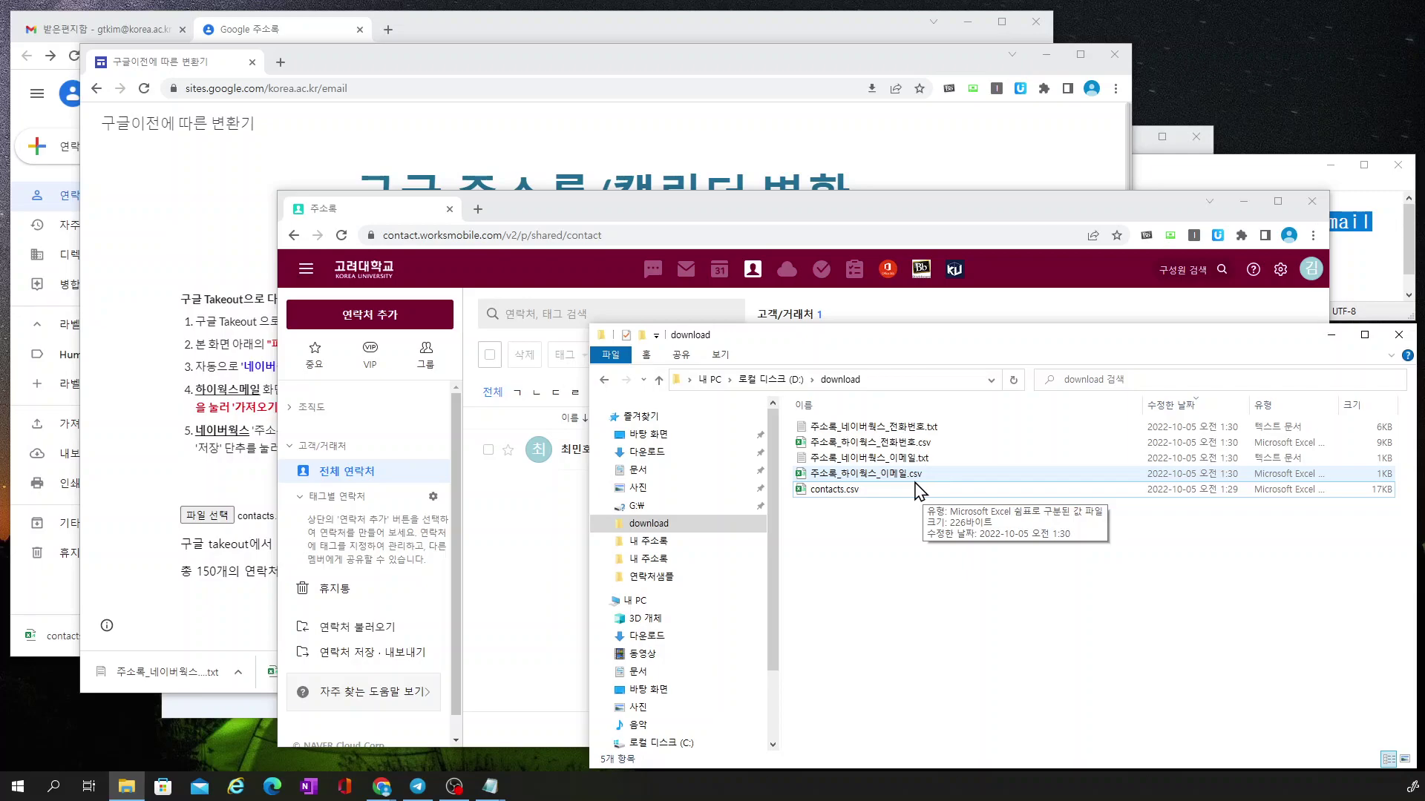
- Switch to the Korea University mail address book, create a personal address book tag named ku and show its contacts
click(246, 710)
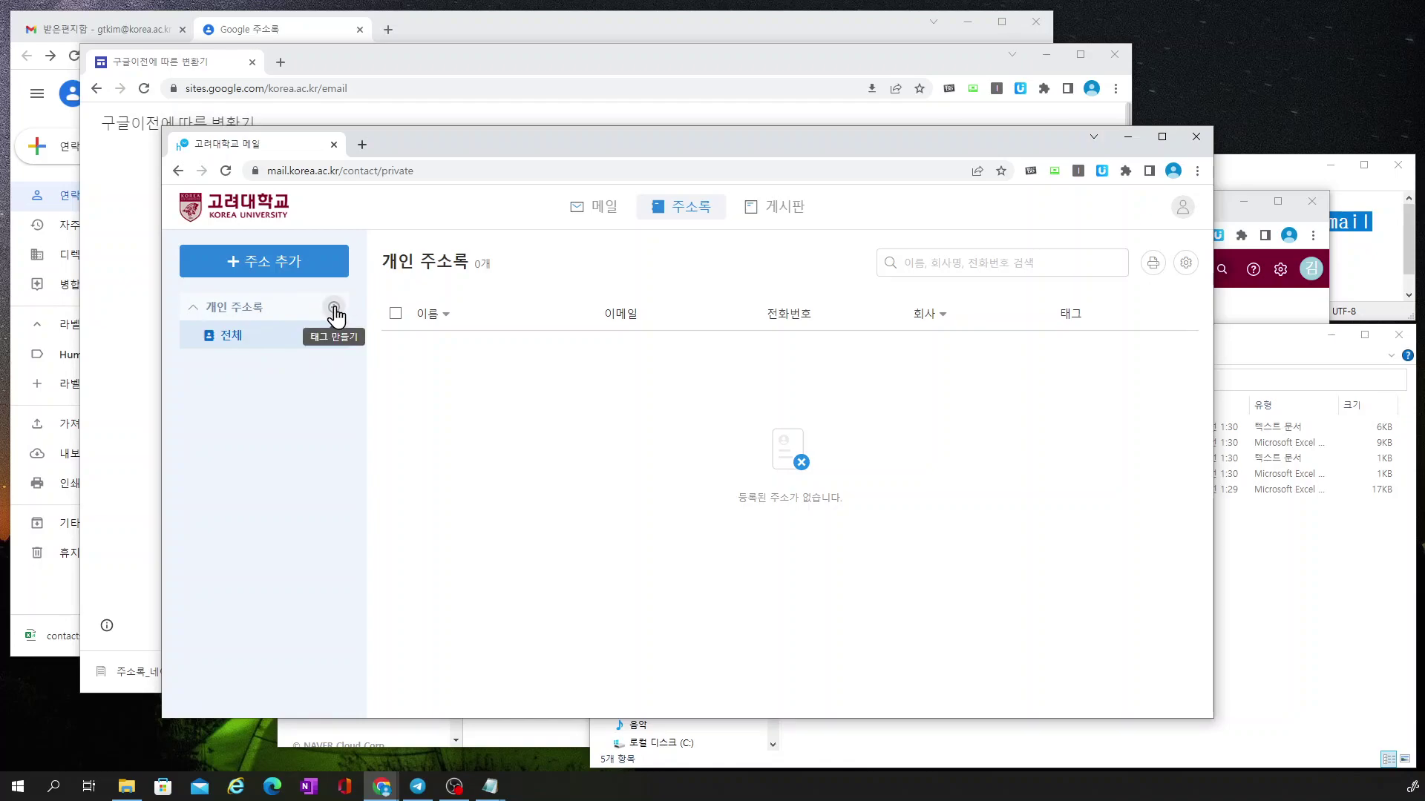
click(334, 308)
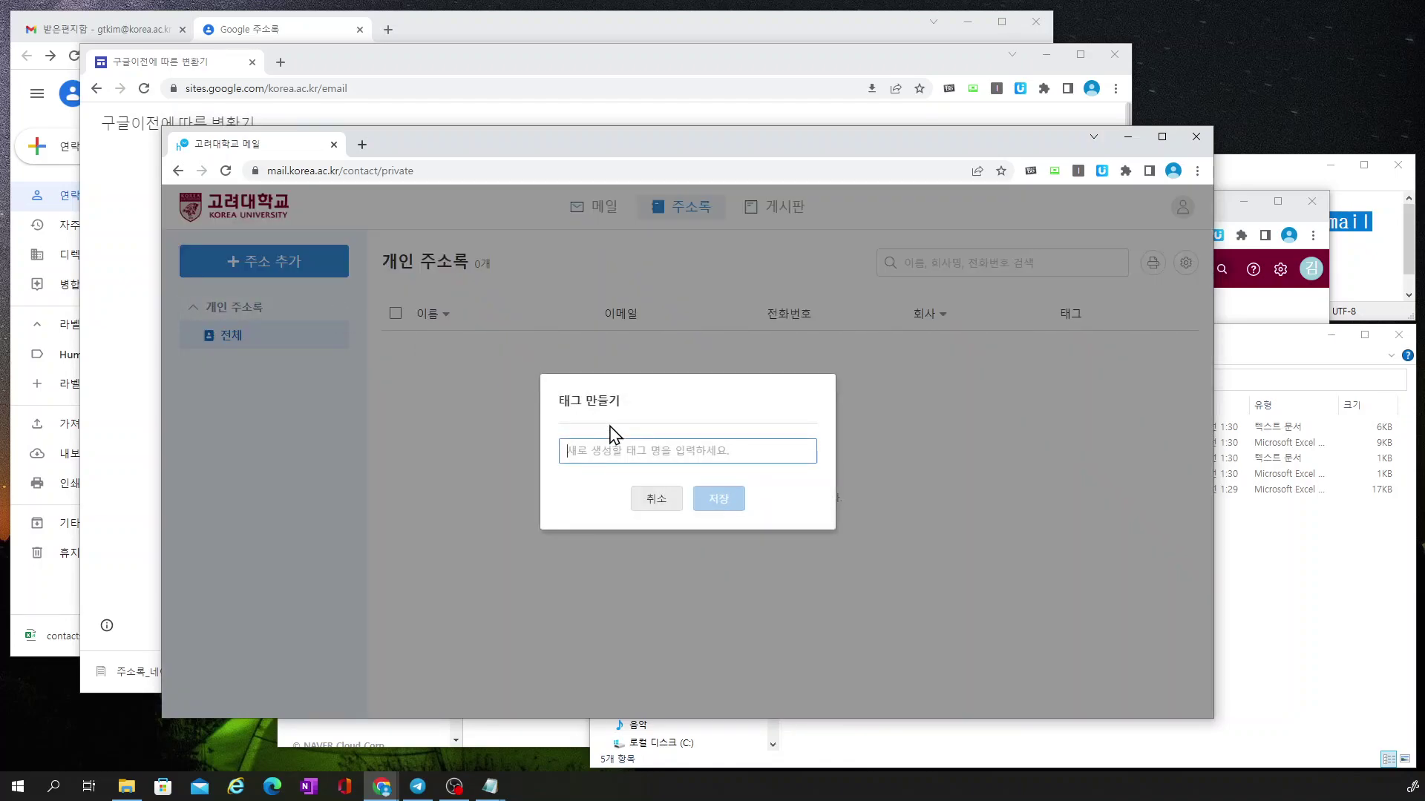
text(ku)
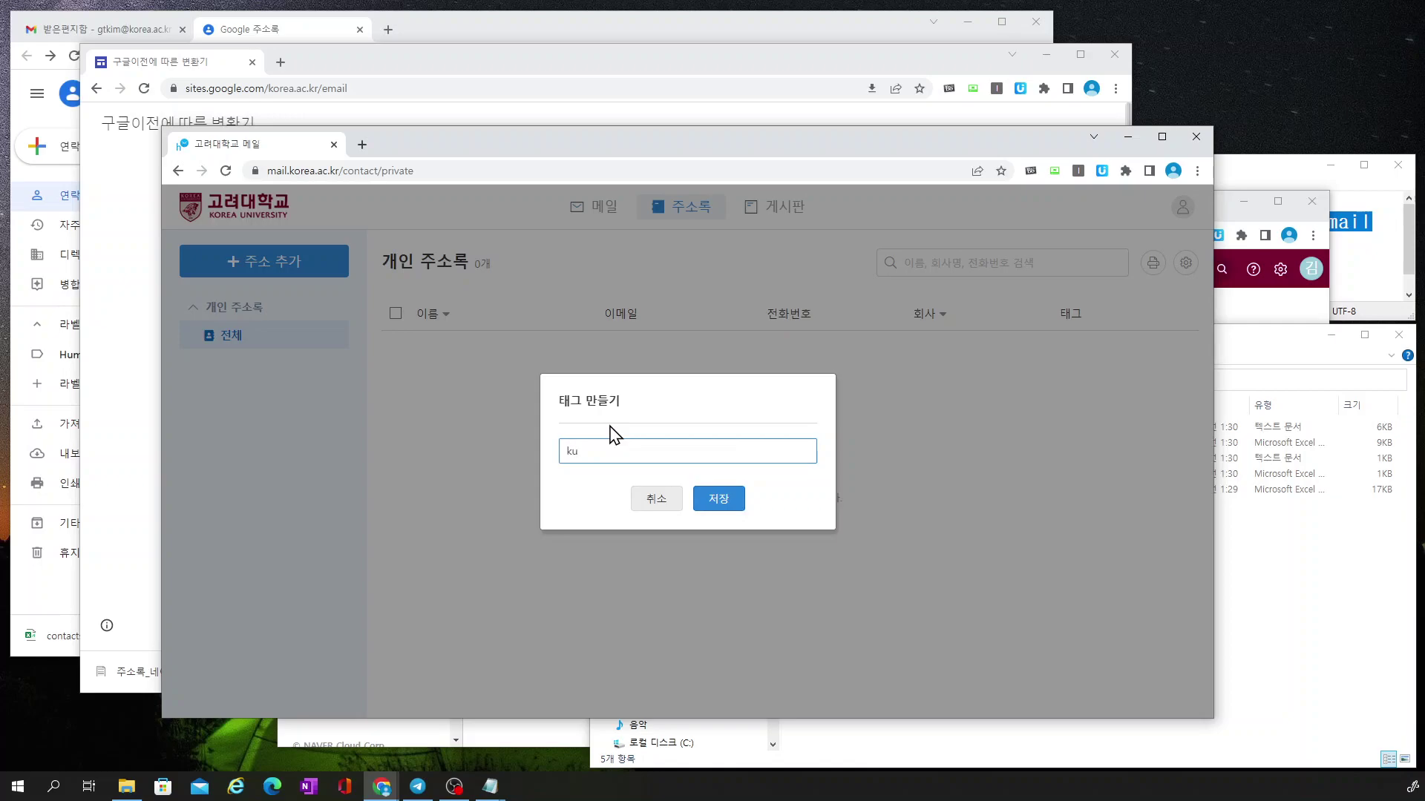
click(724, 502)
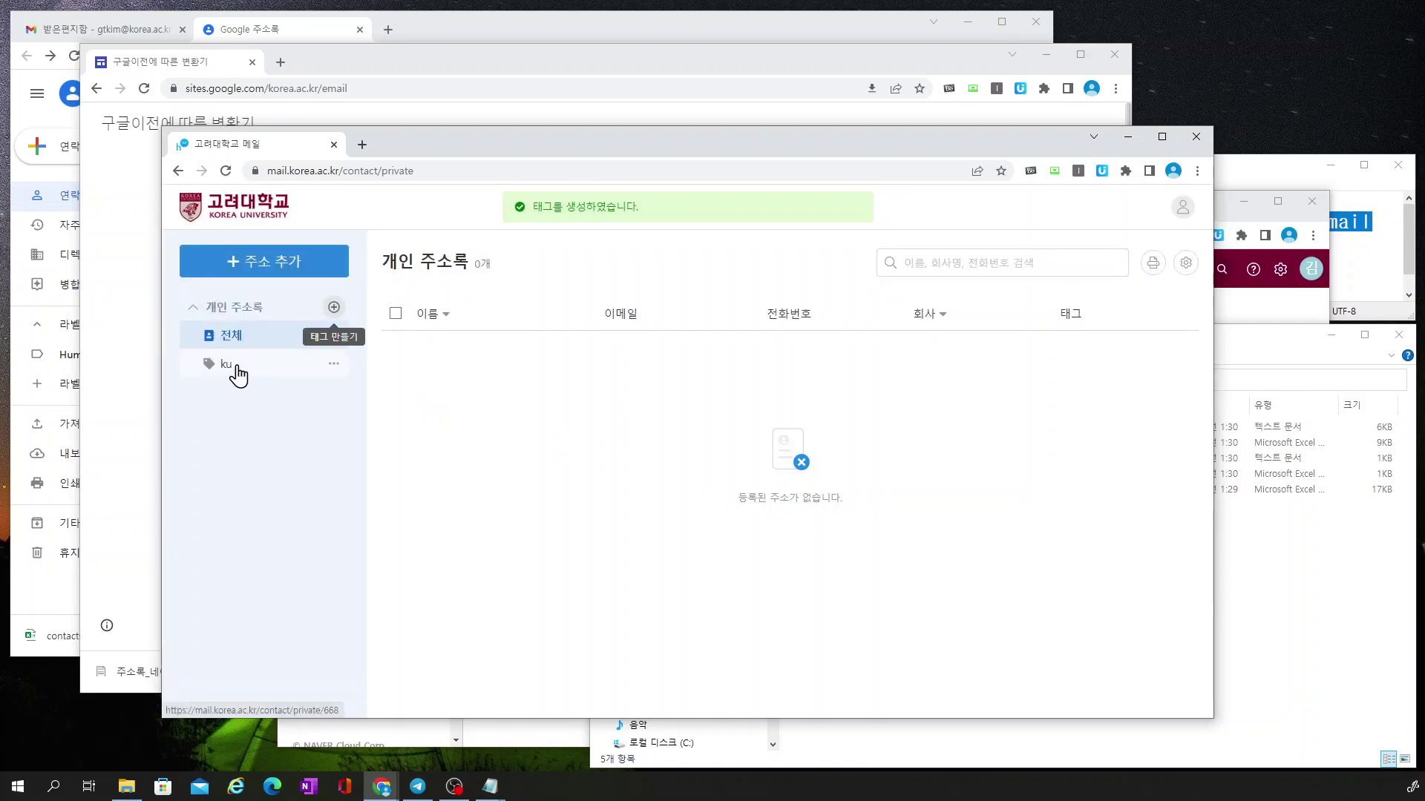
click(238, 367)
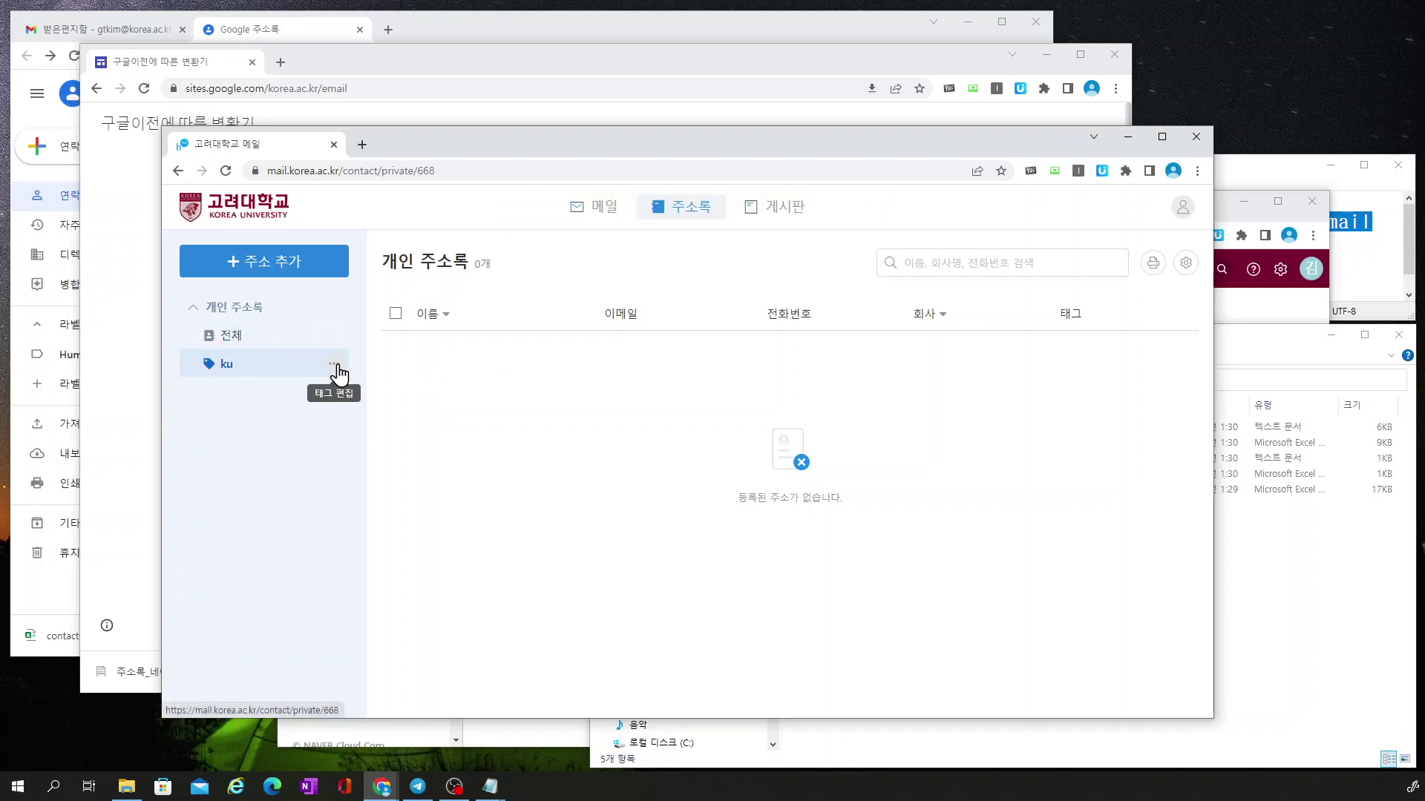
- Import 주소록_하이웍스_이메일.csv from the download folder into the ku tag of the personal address book
click(1186, 264)
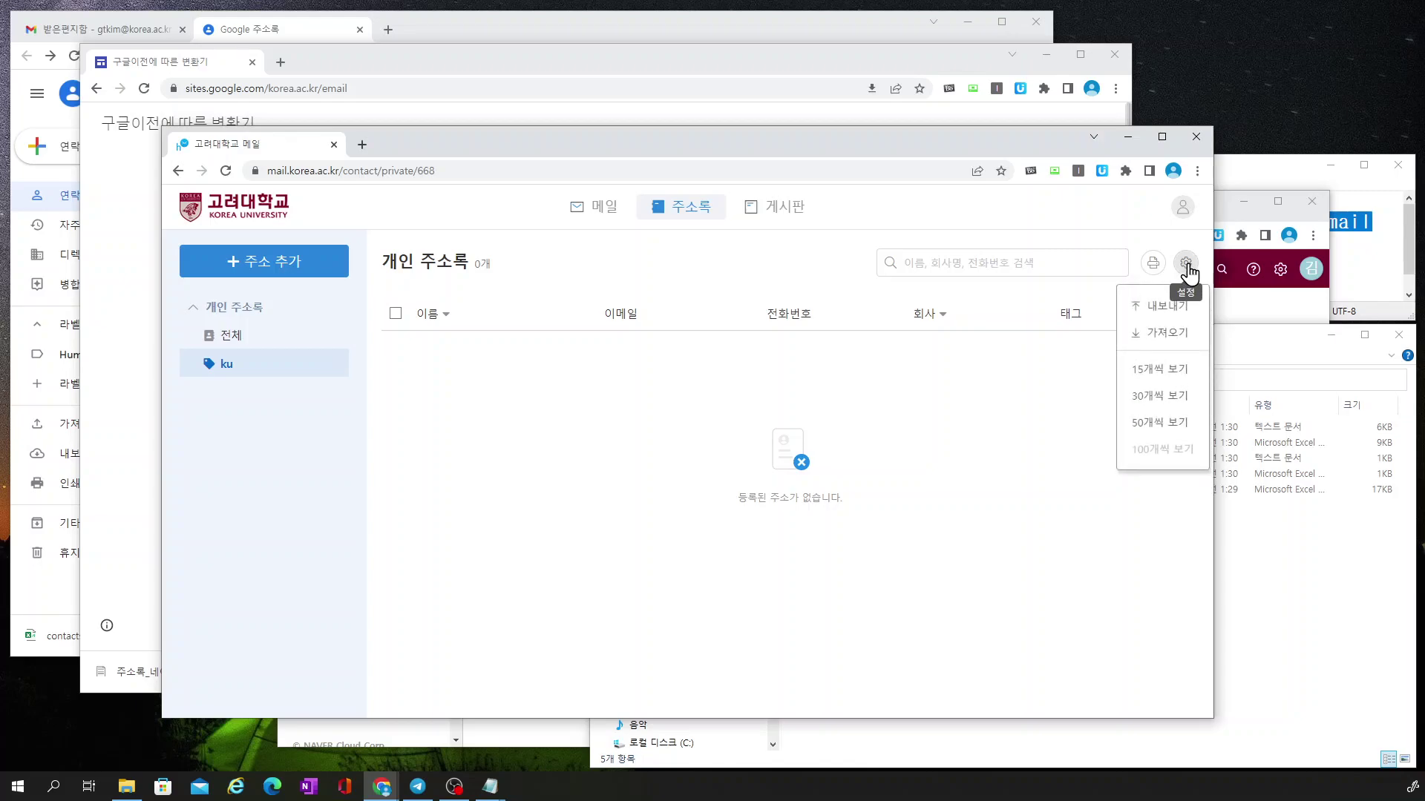
click(1171, 332)
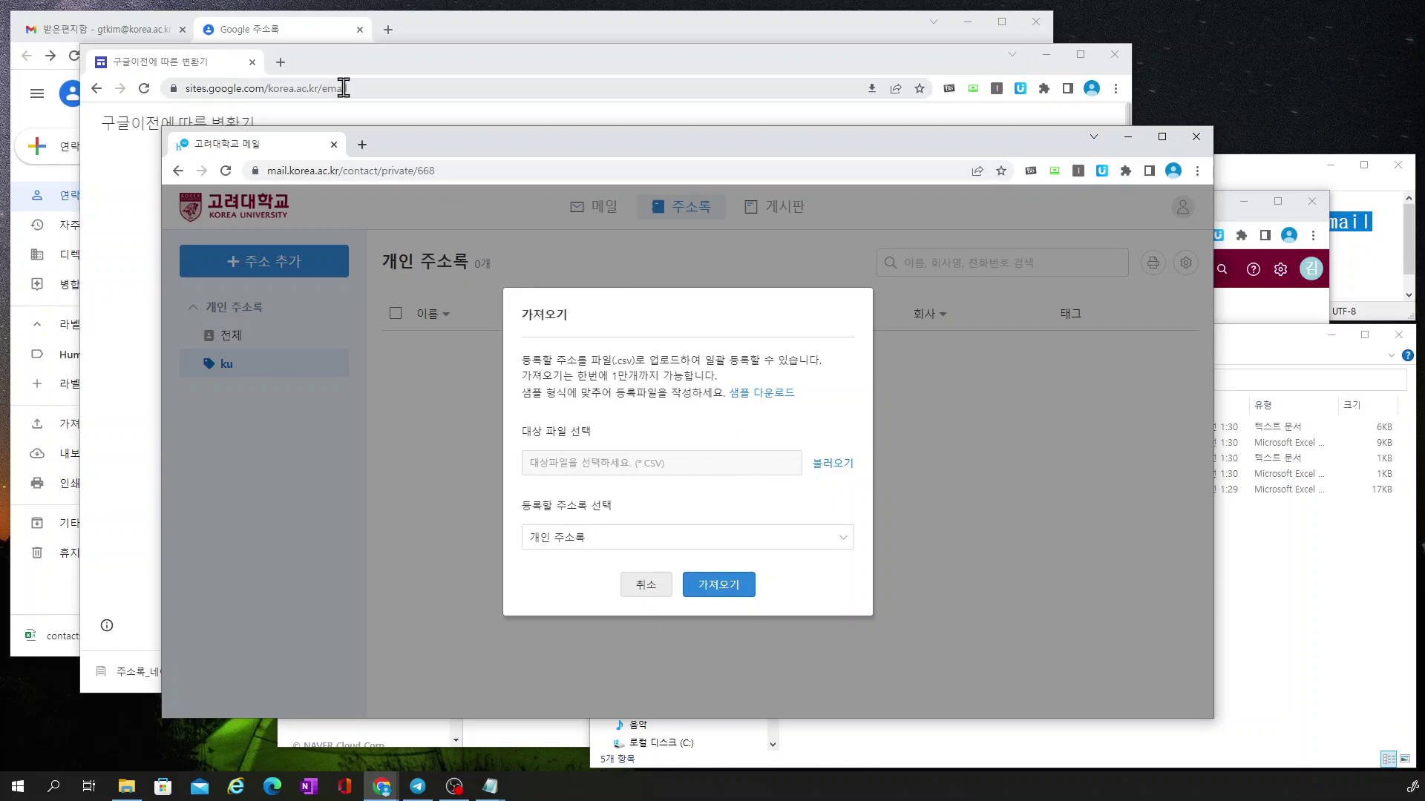
click(832, 463)
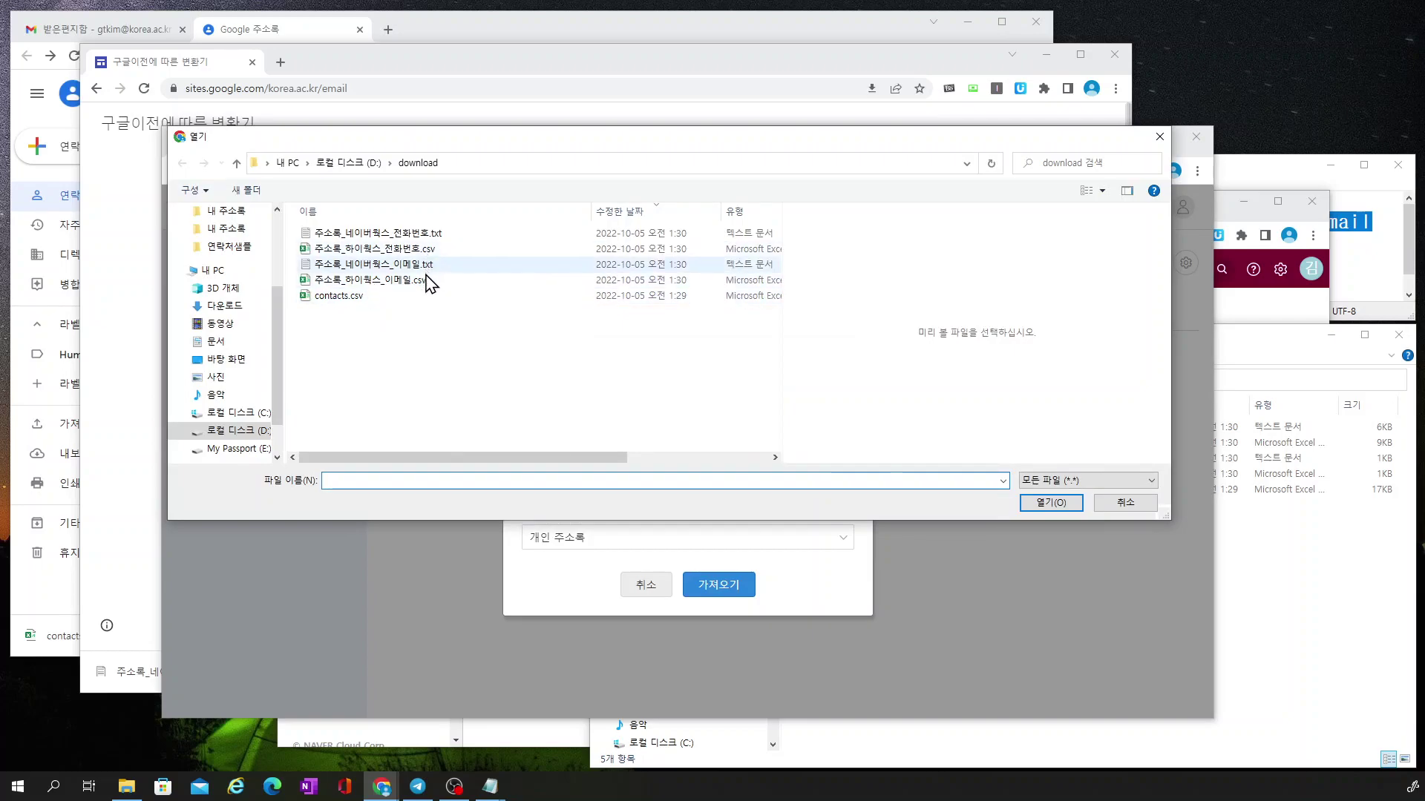
click(389, 283)
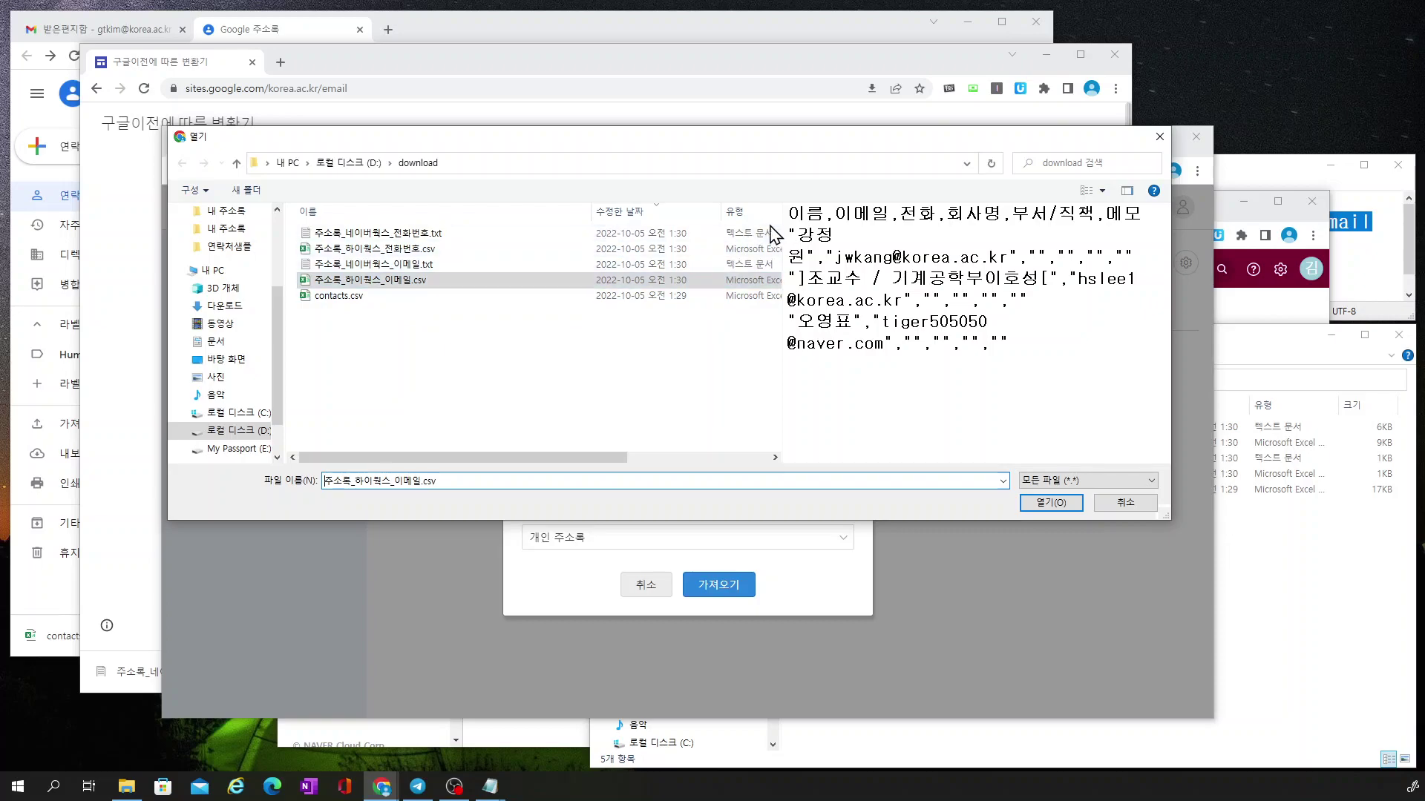
click(1035, 503)
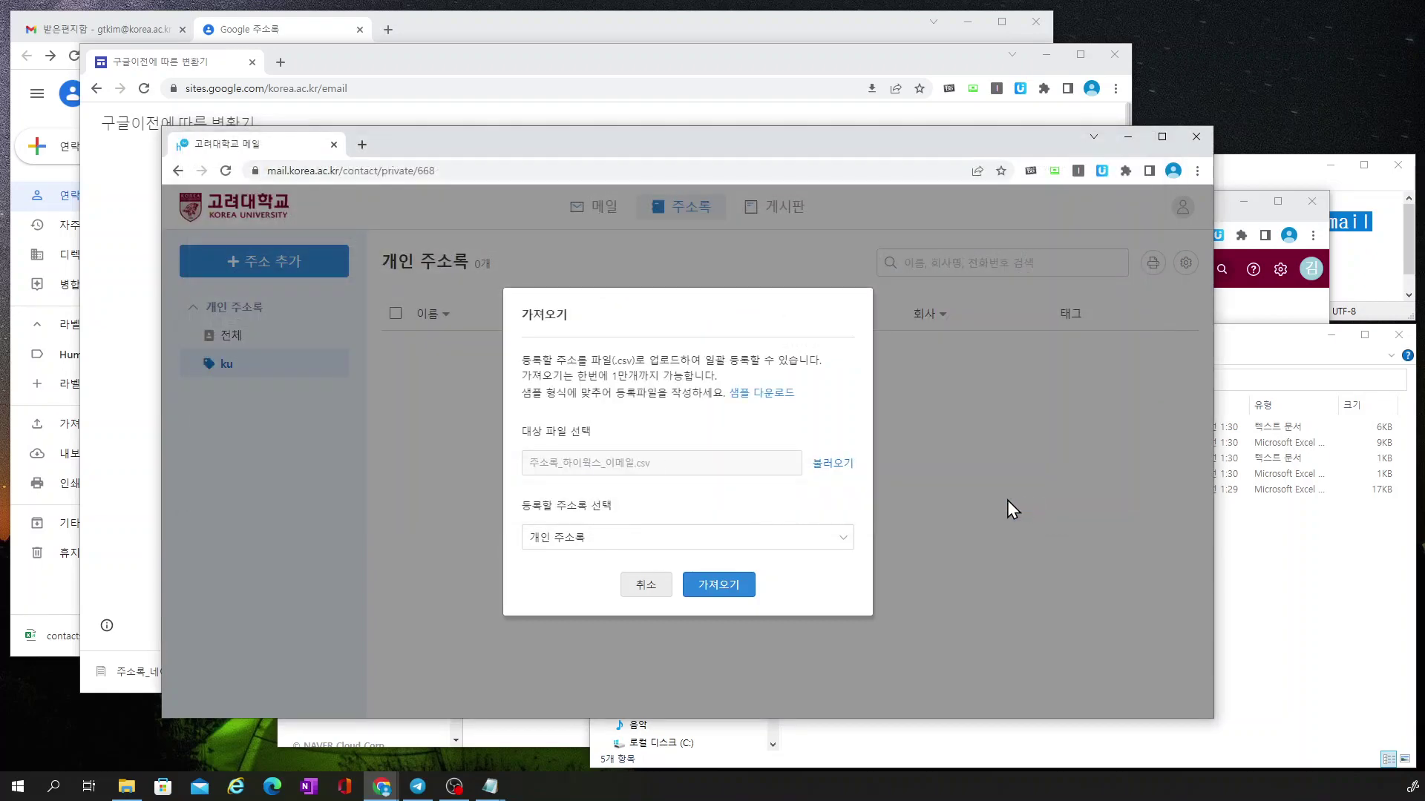
click(814, 547)
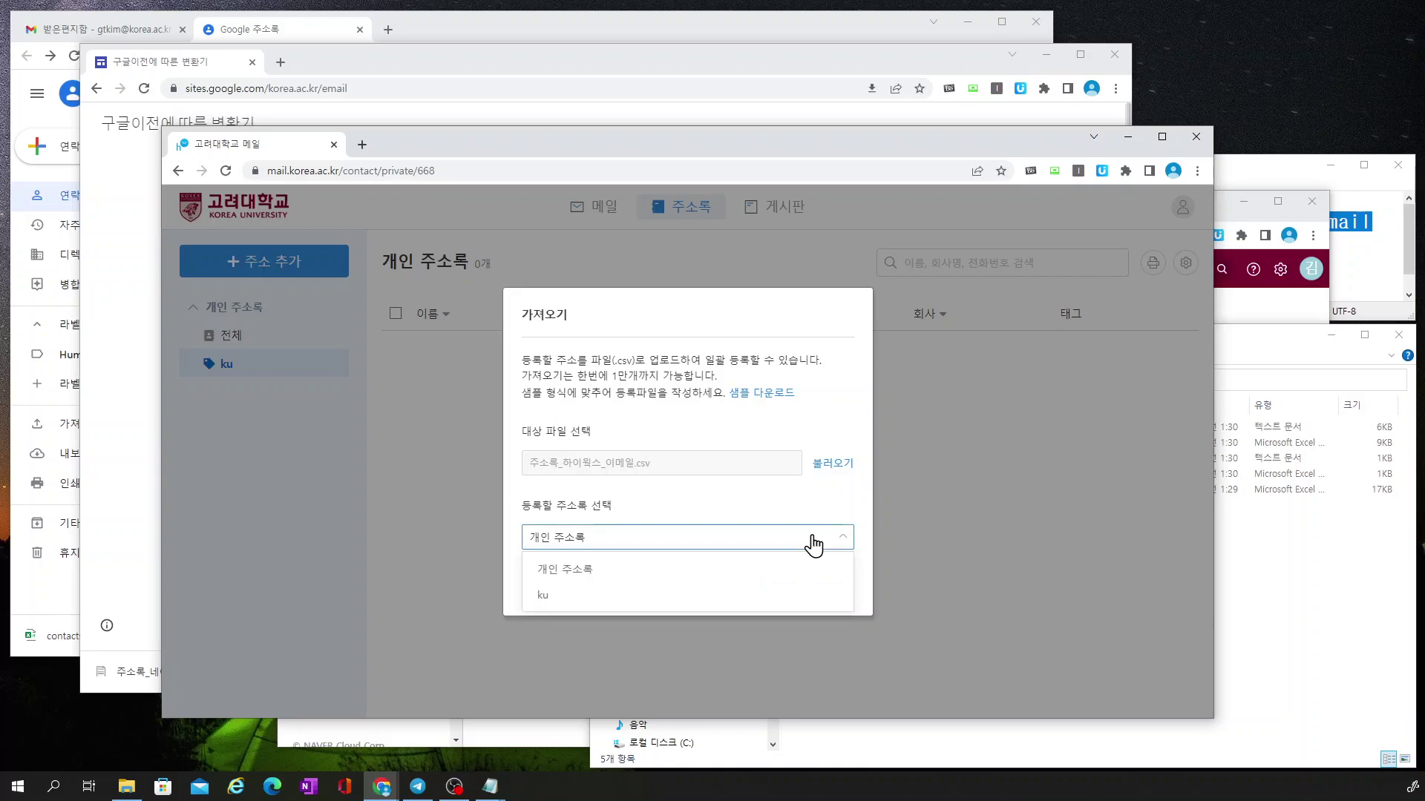
click(783, 596)
click(738, 592)
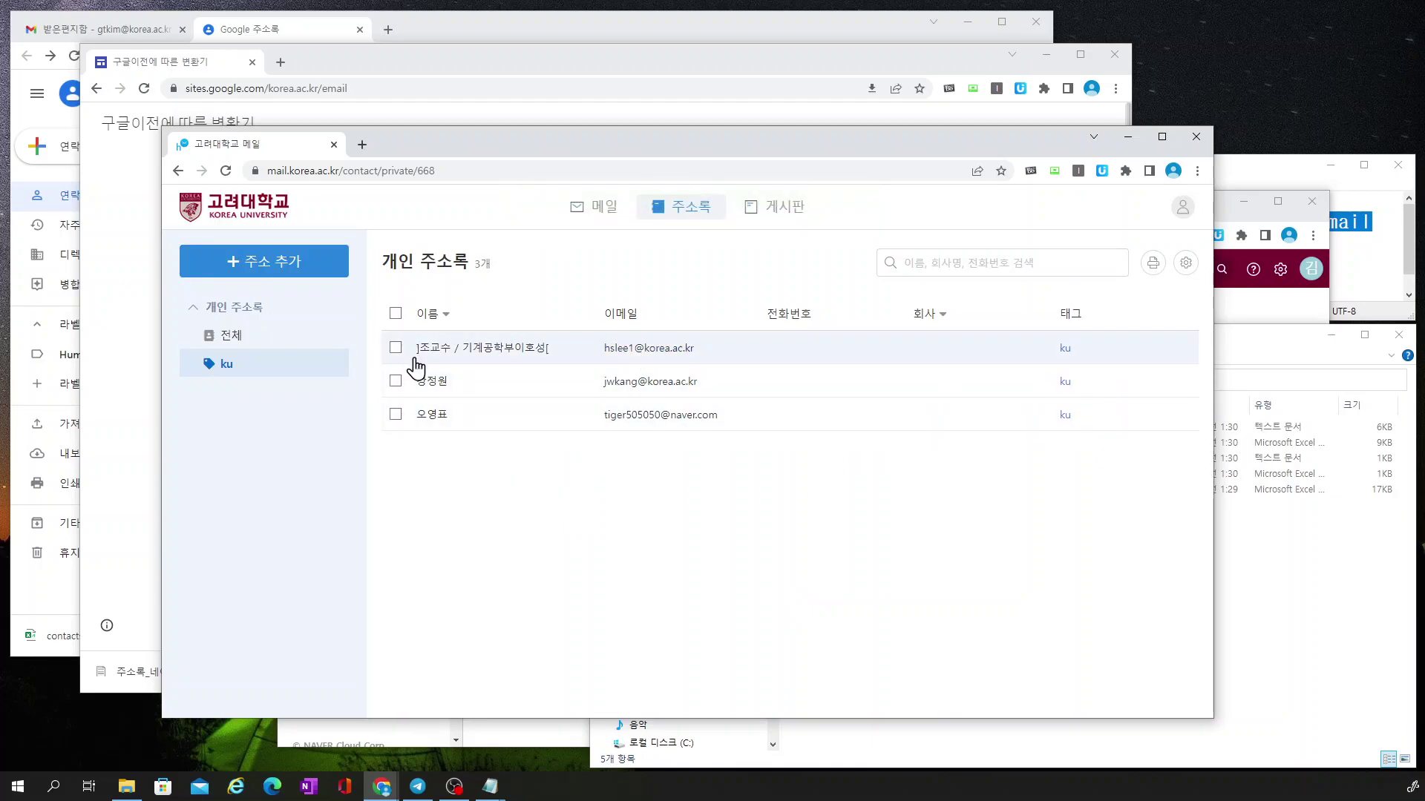
- Import 주소록_하이웍스_전화번호.csv from the download folder into the ku tag of the personal address book
click(1185, 267)
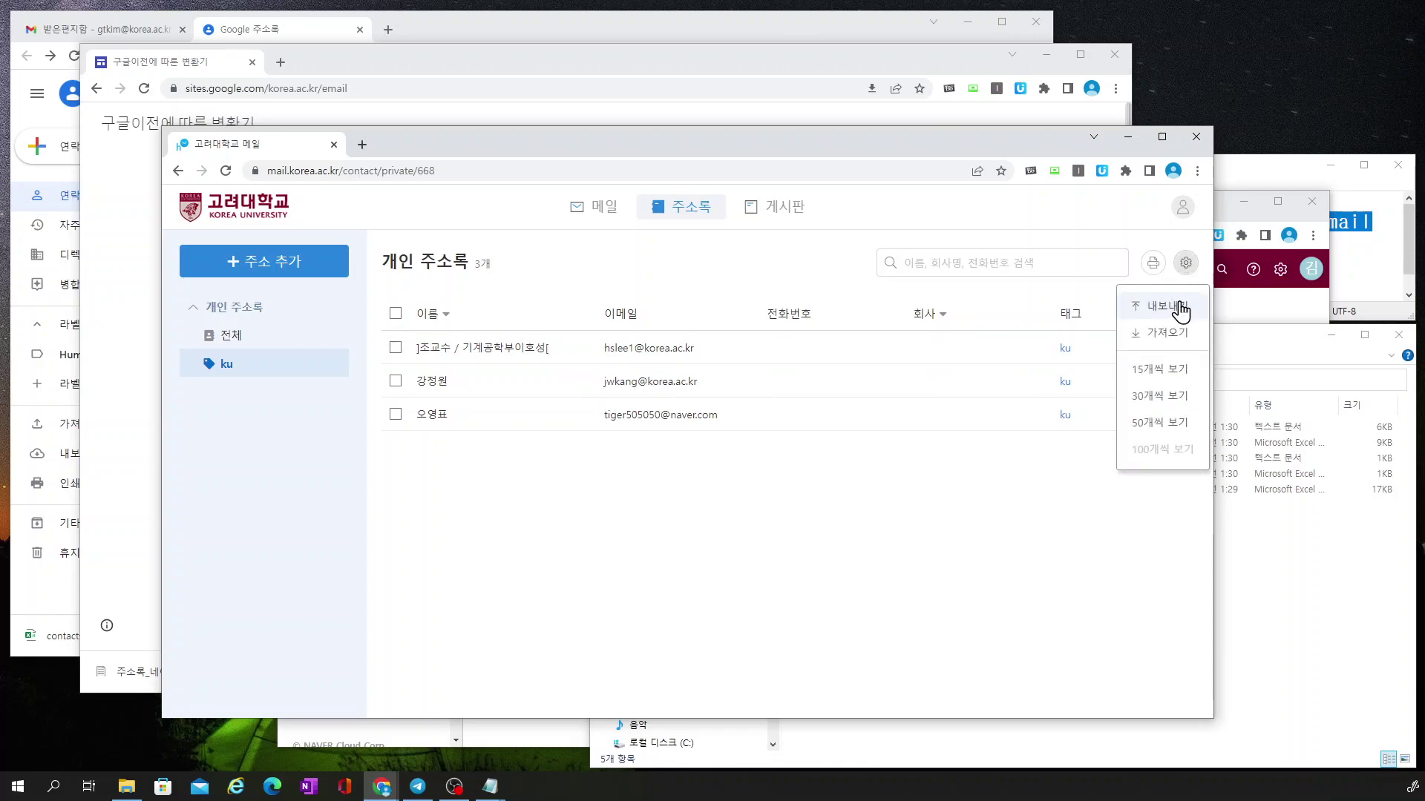
click(1173, 333)
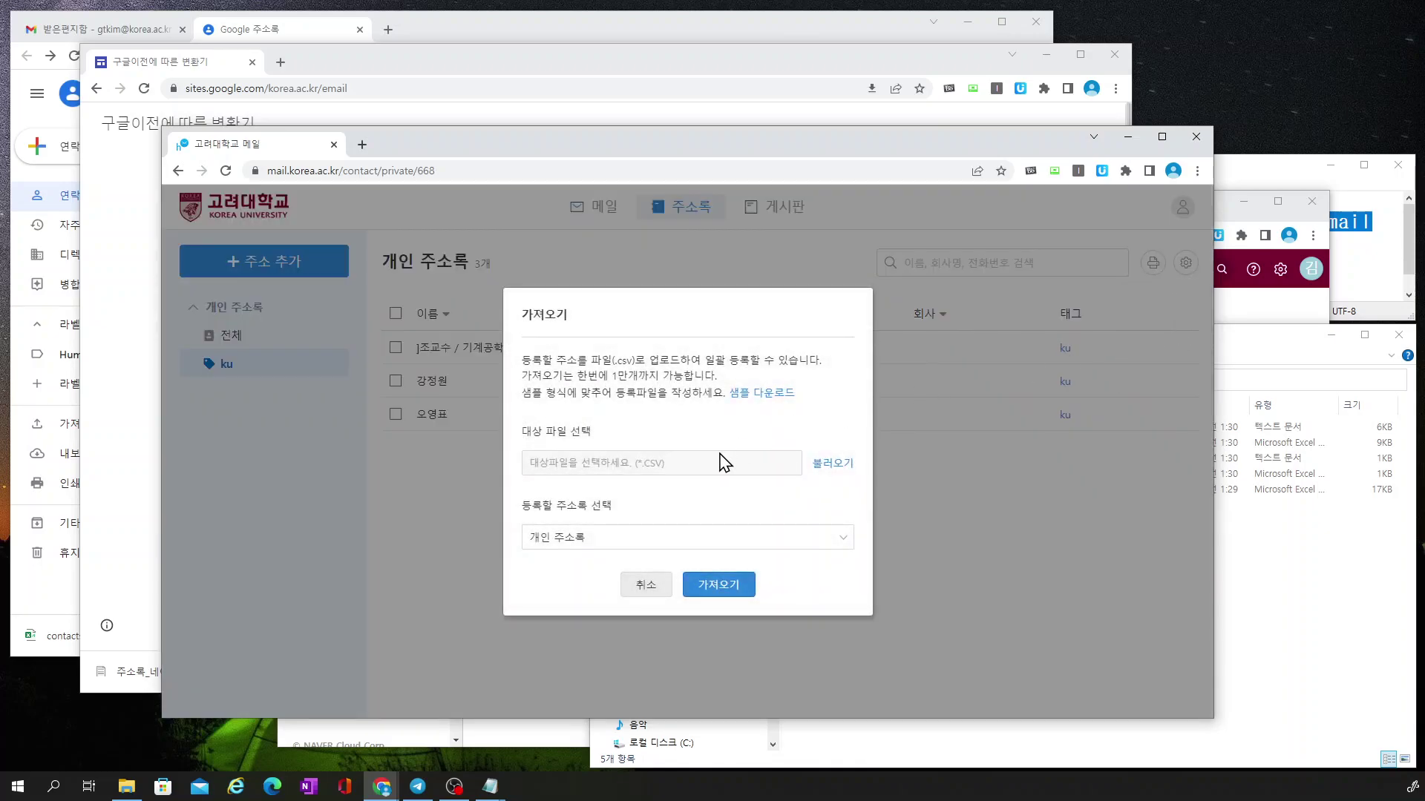
click(831, 467)
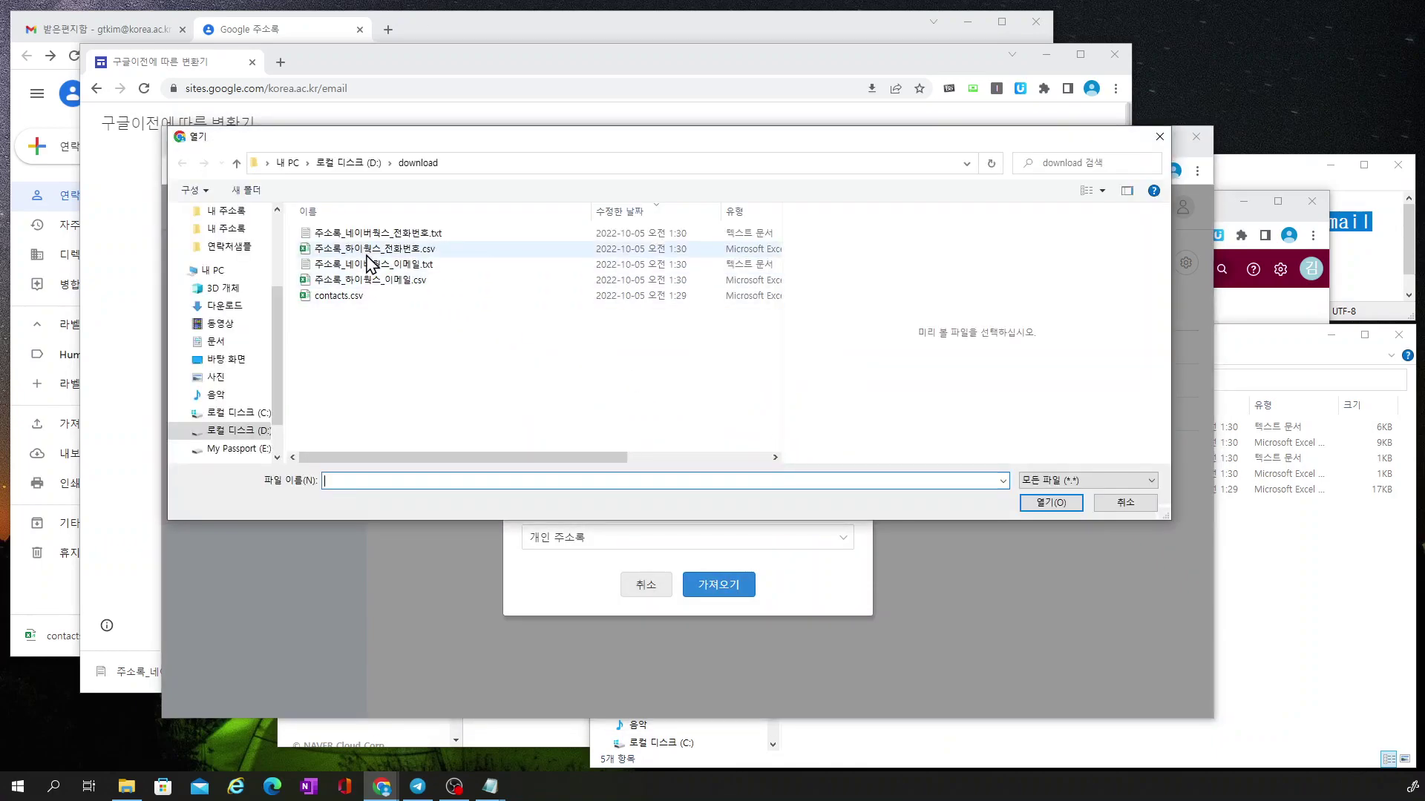
click(408, 251)
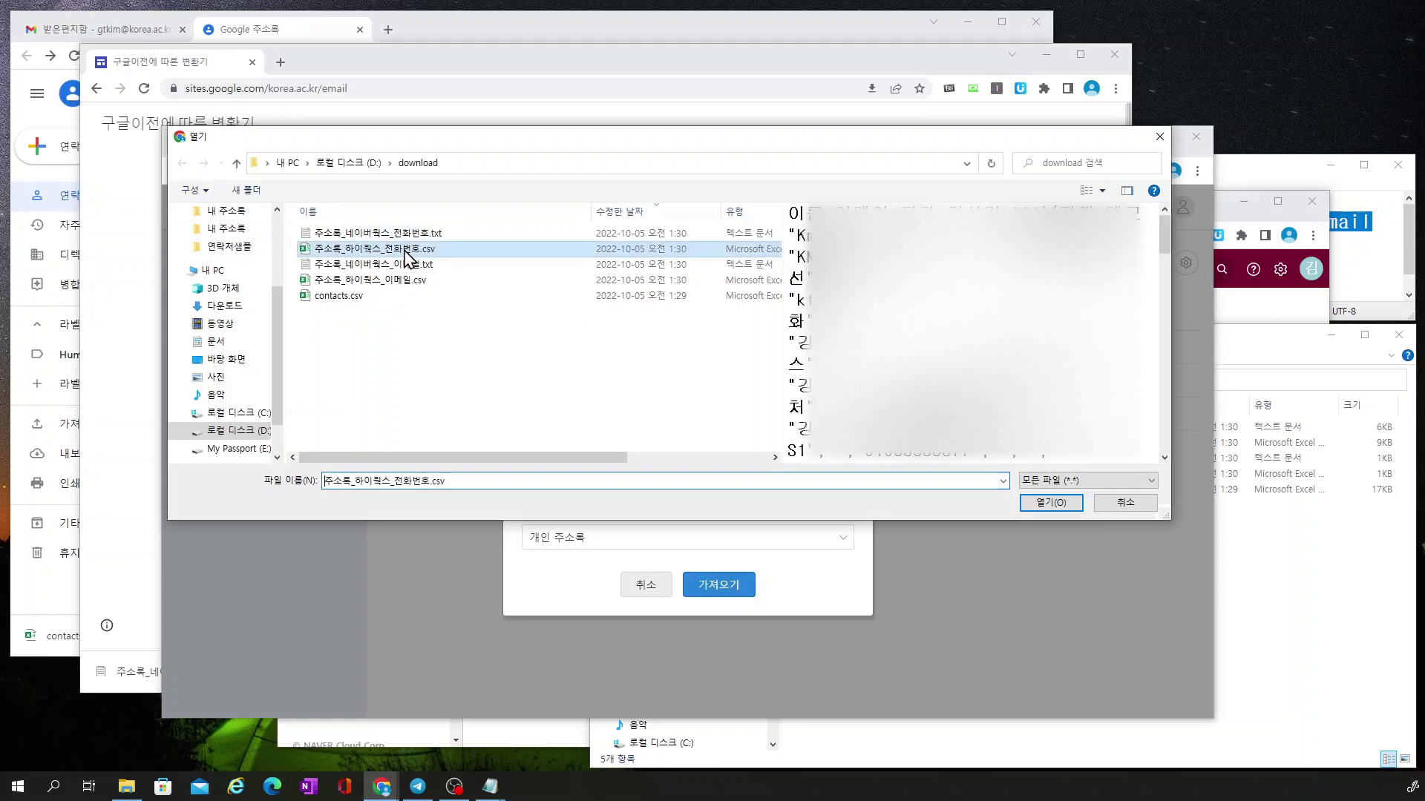
click(1049, 504)
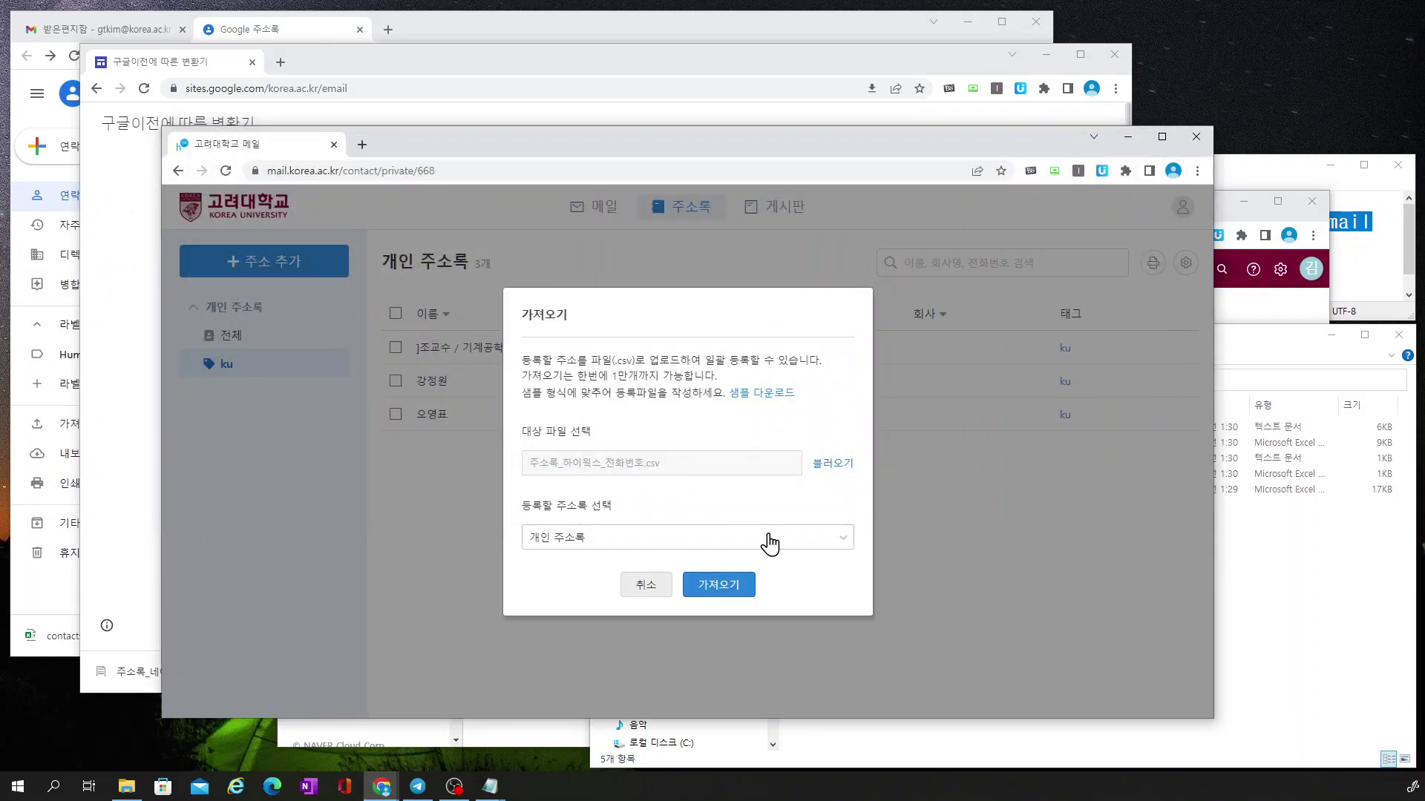
click(764, 541)
click(719, 592)
click(723, 592)
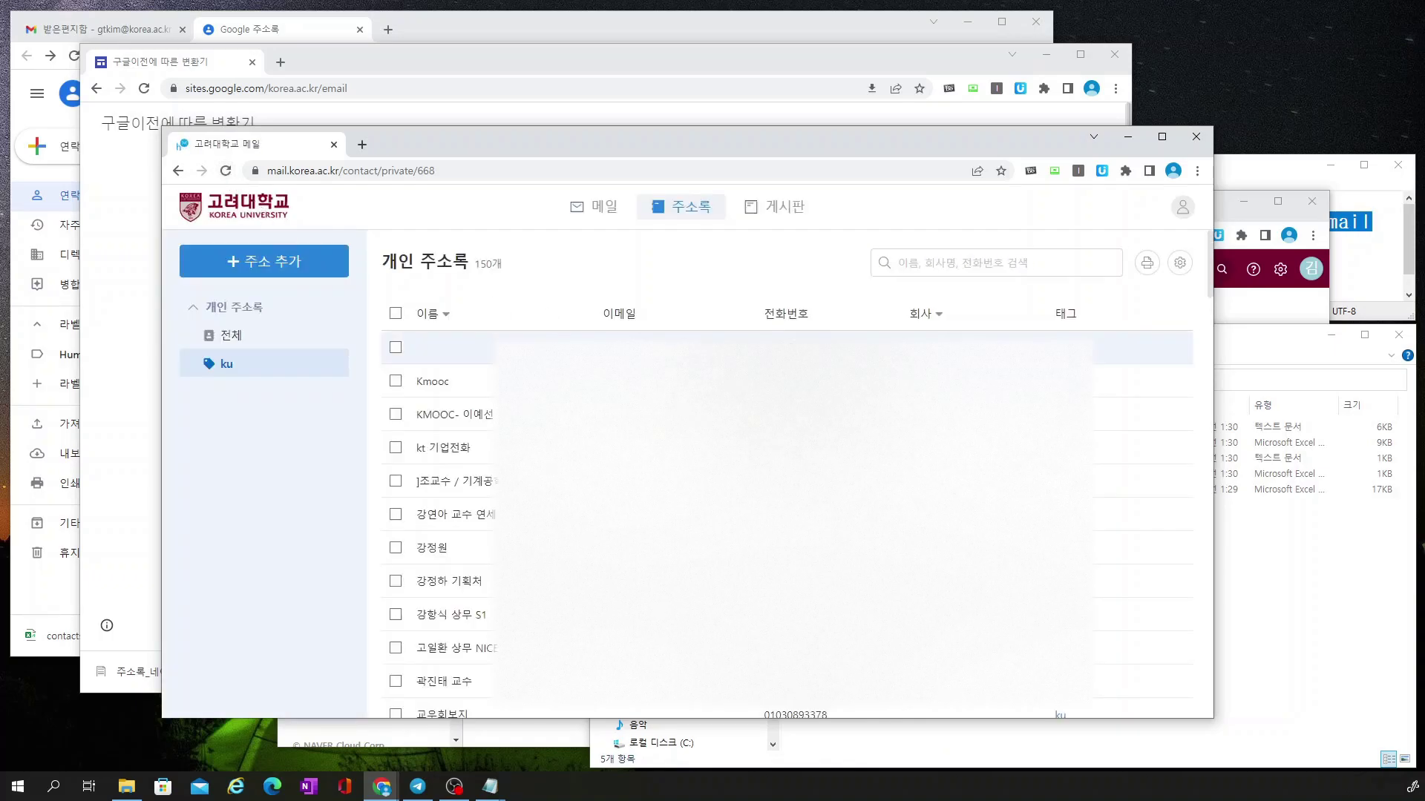
- Look through the contacts under the ku tag and delete the first entry, which has no name
scroll(495, 401, down, 5)
scroll(495, 343, up, 5)
click(392, 355)
click(447, 314)
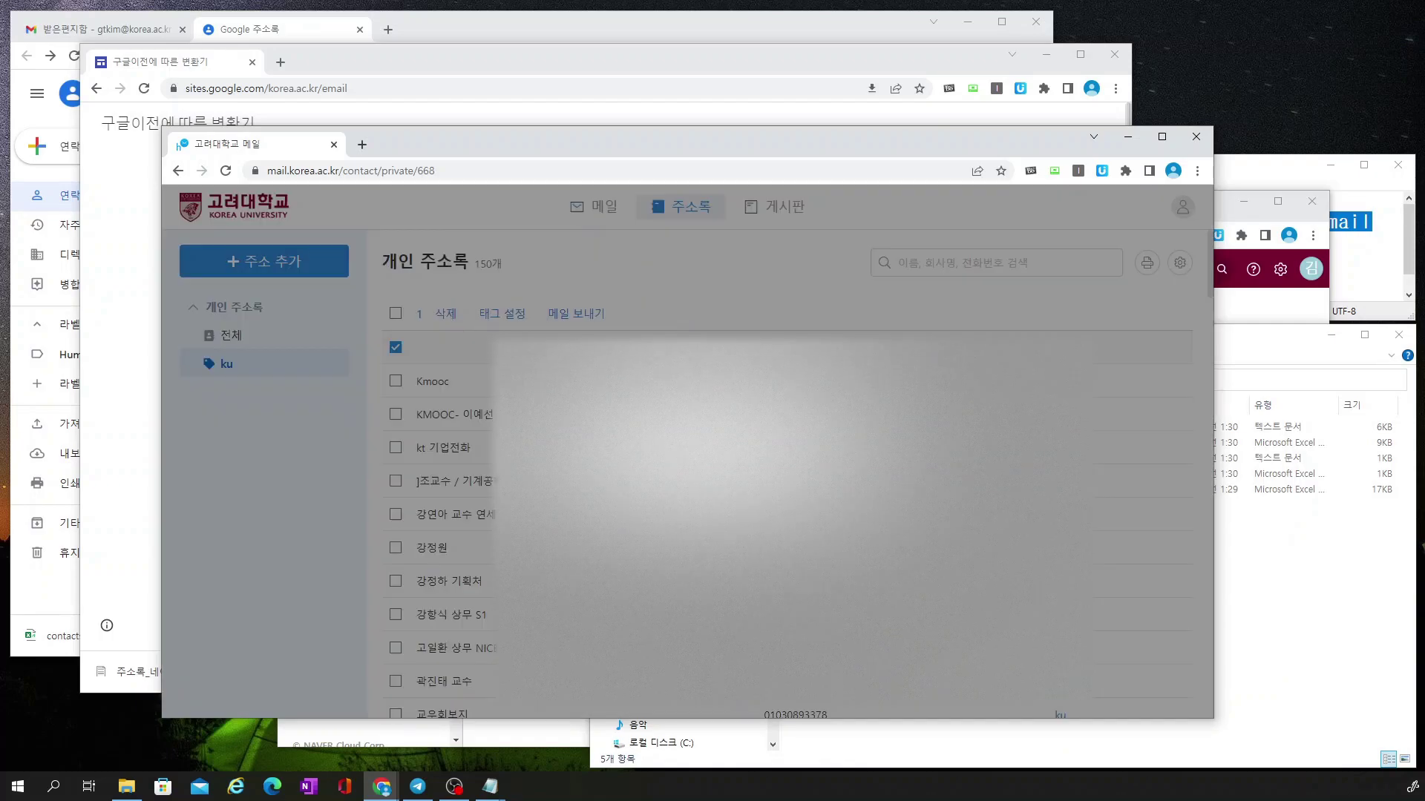
click(717, 477)
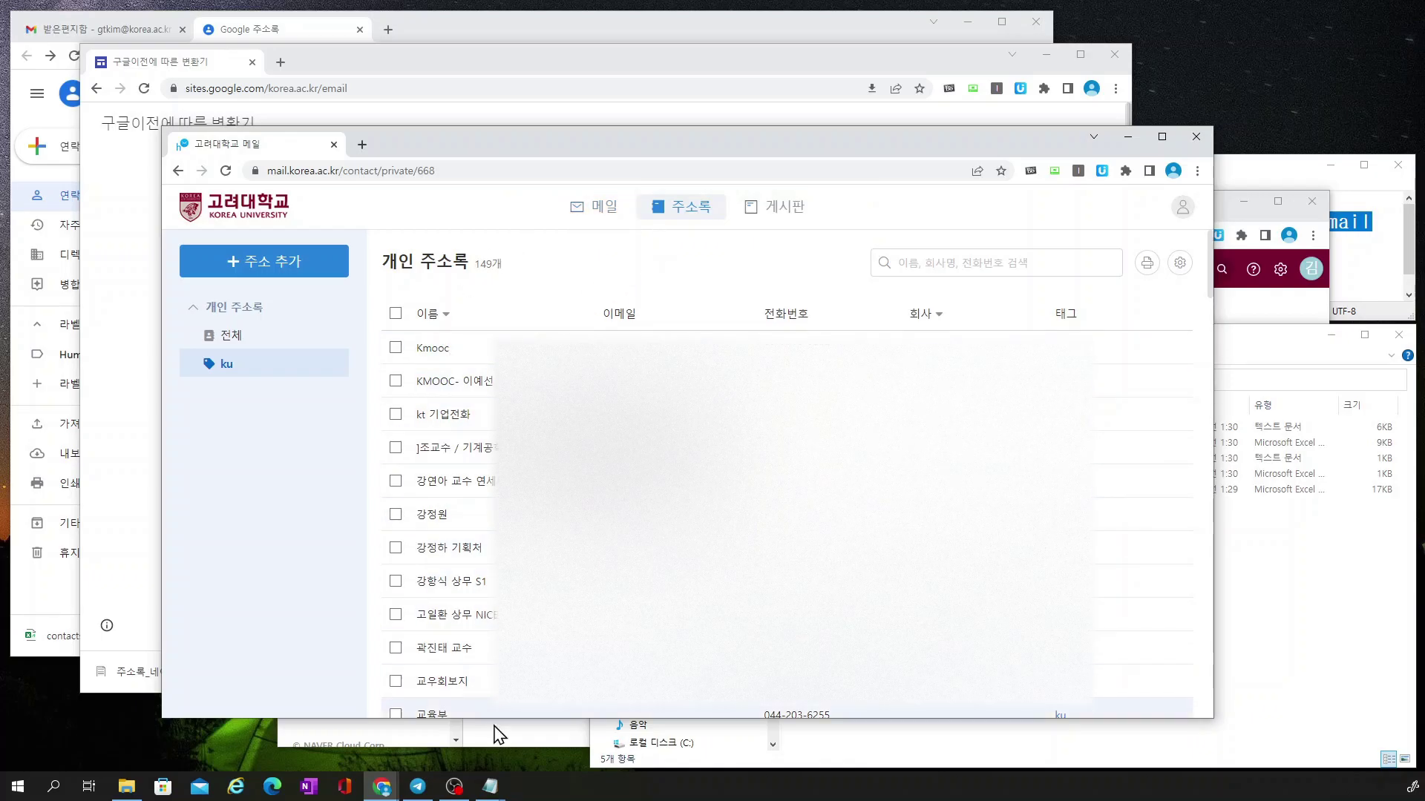
- Switch to the Naver Works address book, create a MY tag named ku in its tag management, and reload the contacts page
click(555, 740)
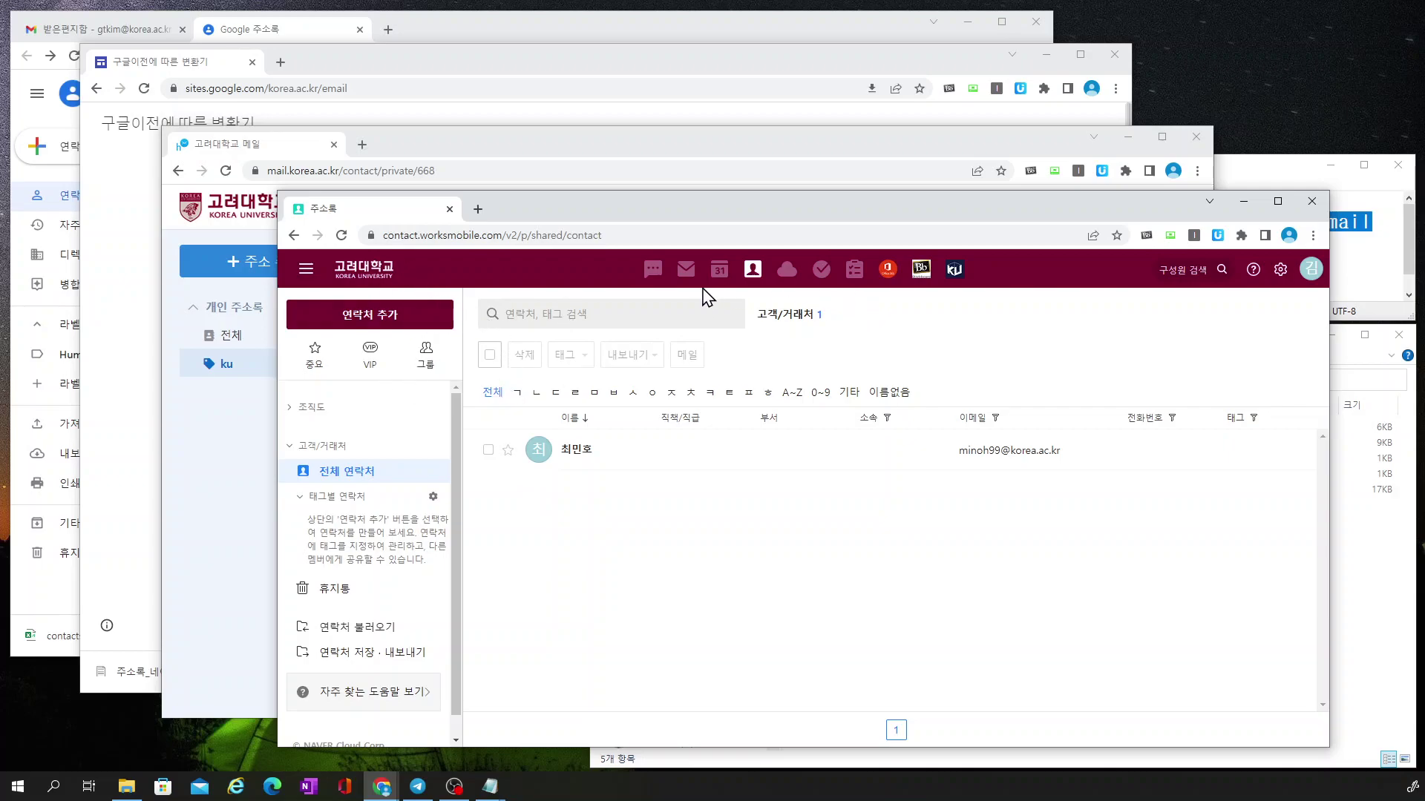
click(753, 276)
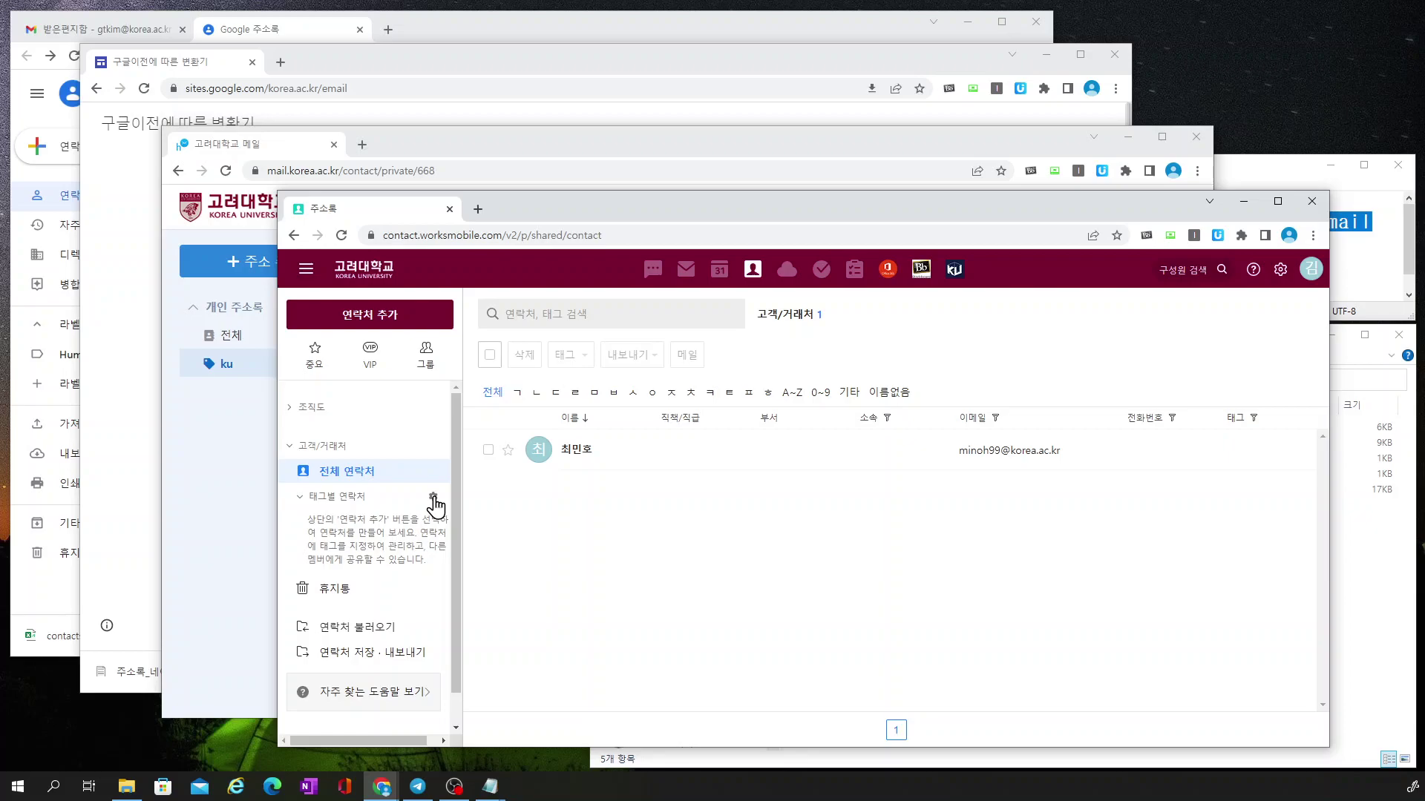
click(433, 497)
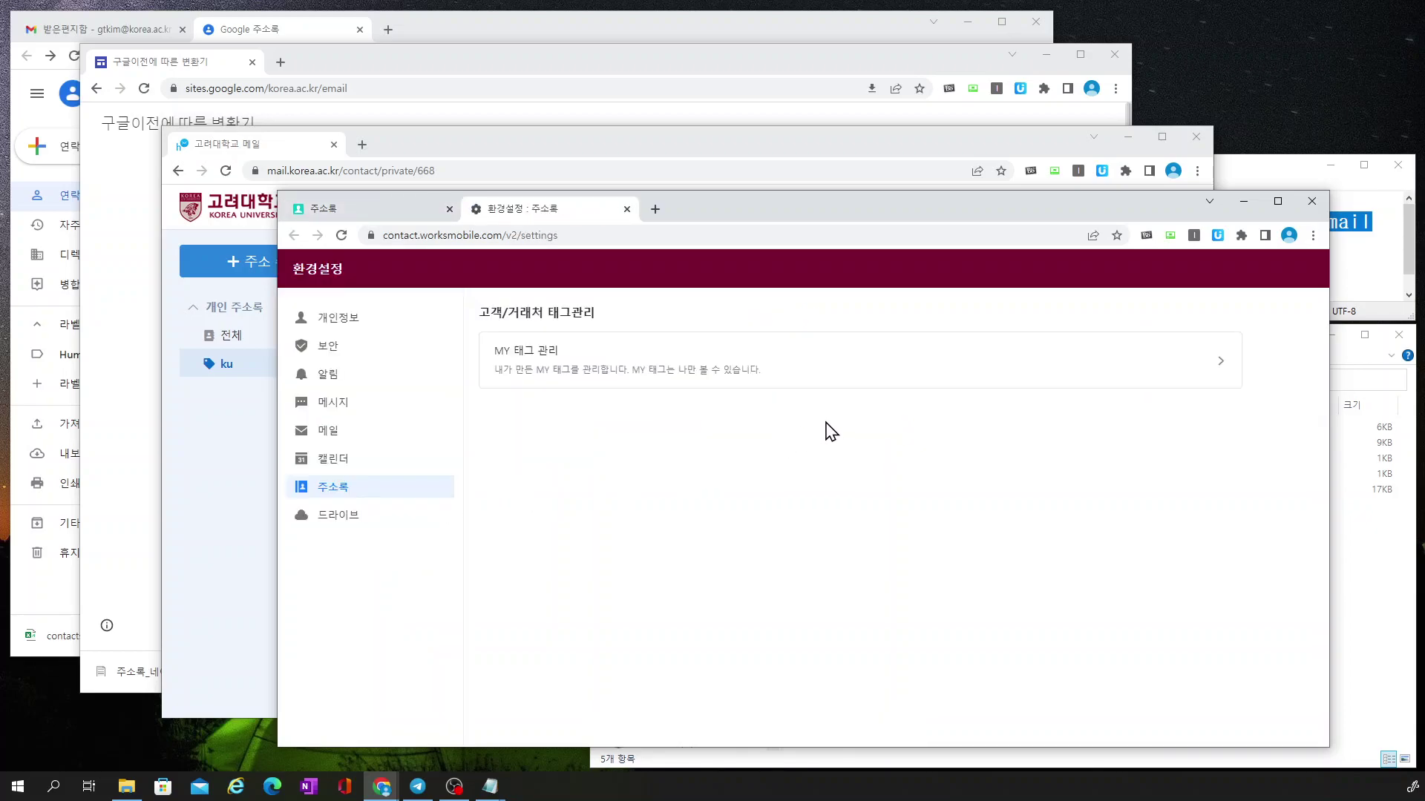
click(803, 371)
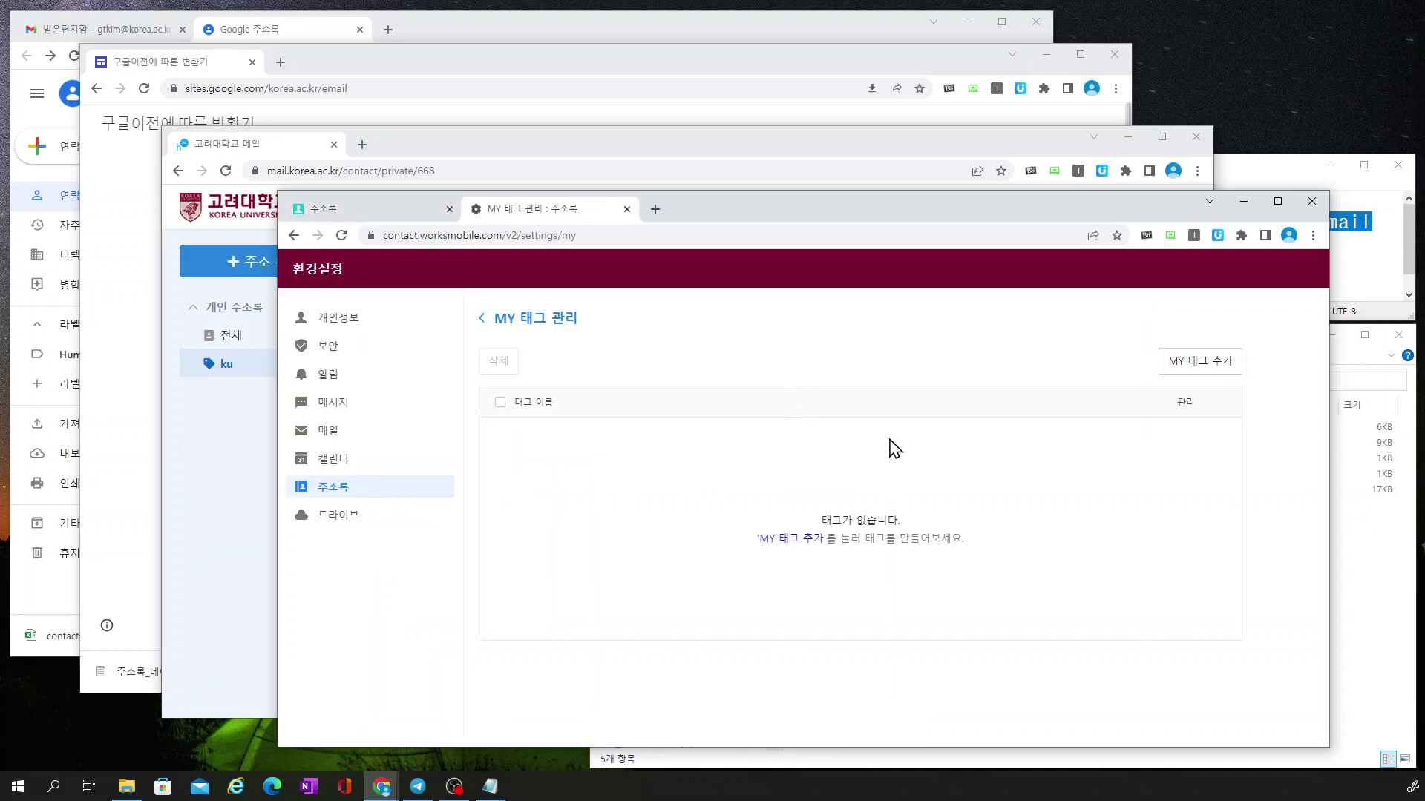
click(1205, 365)
text(k)
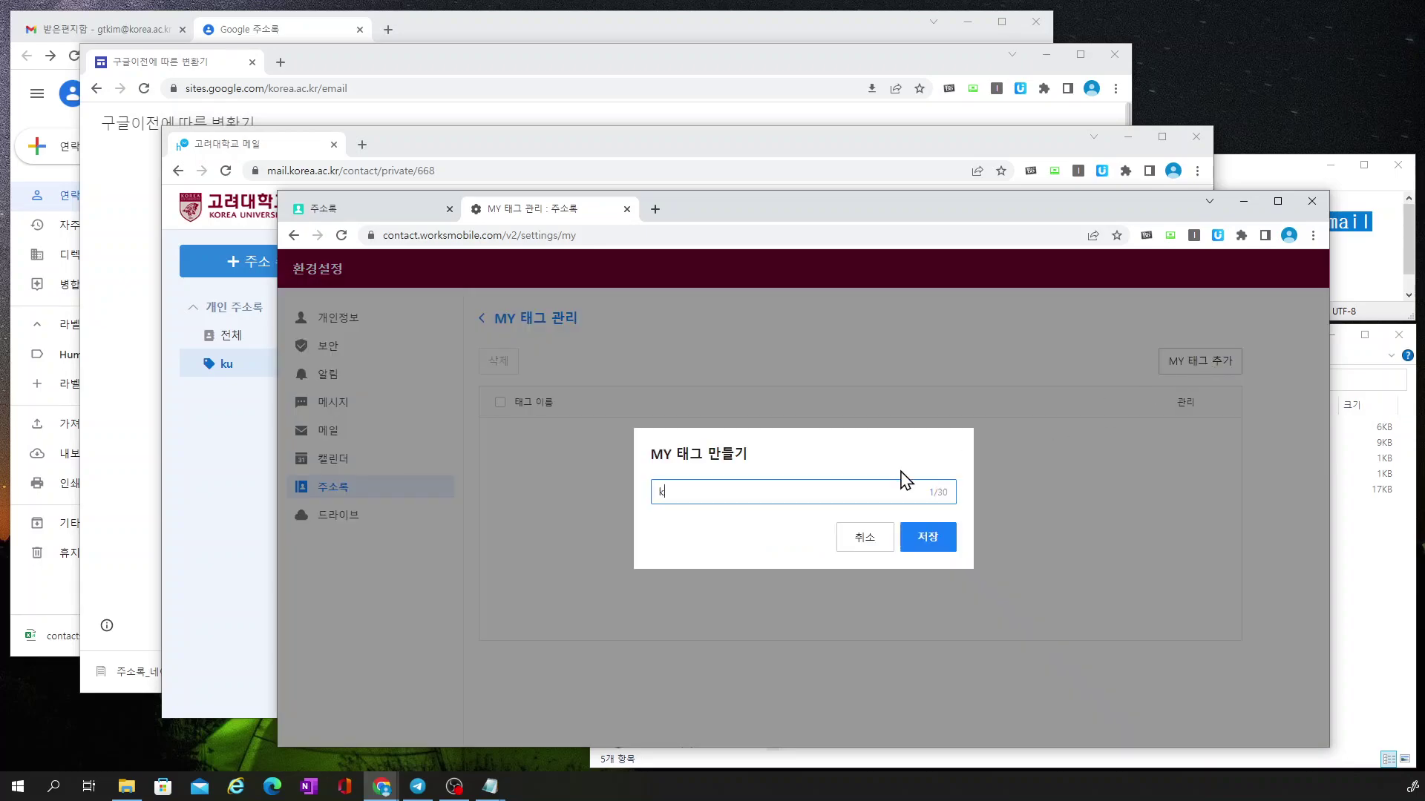
click(929, 544)
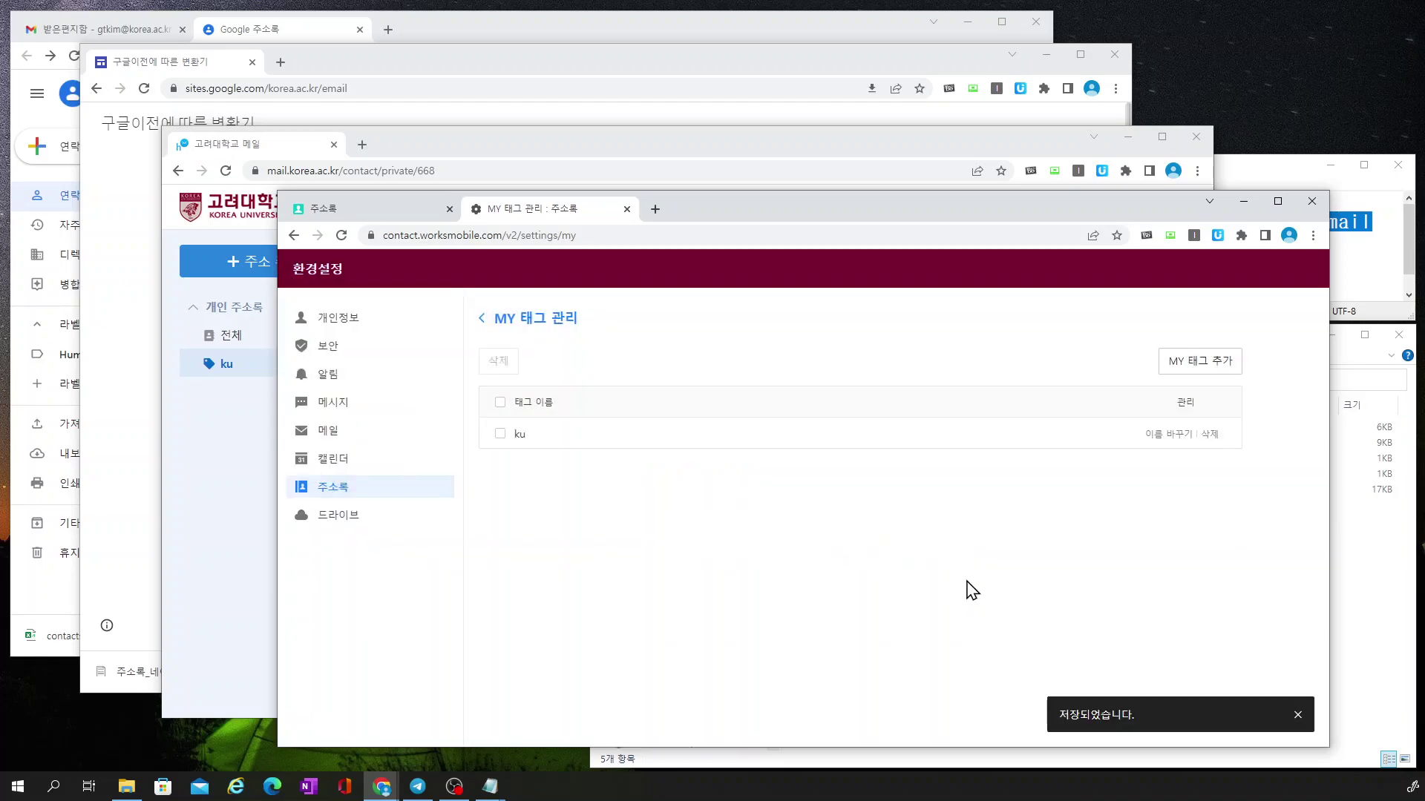
click(371, 211)
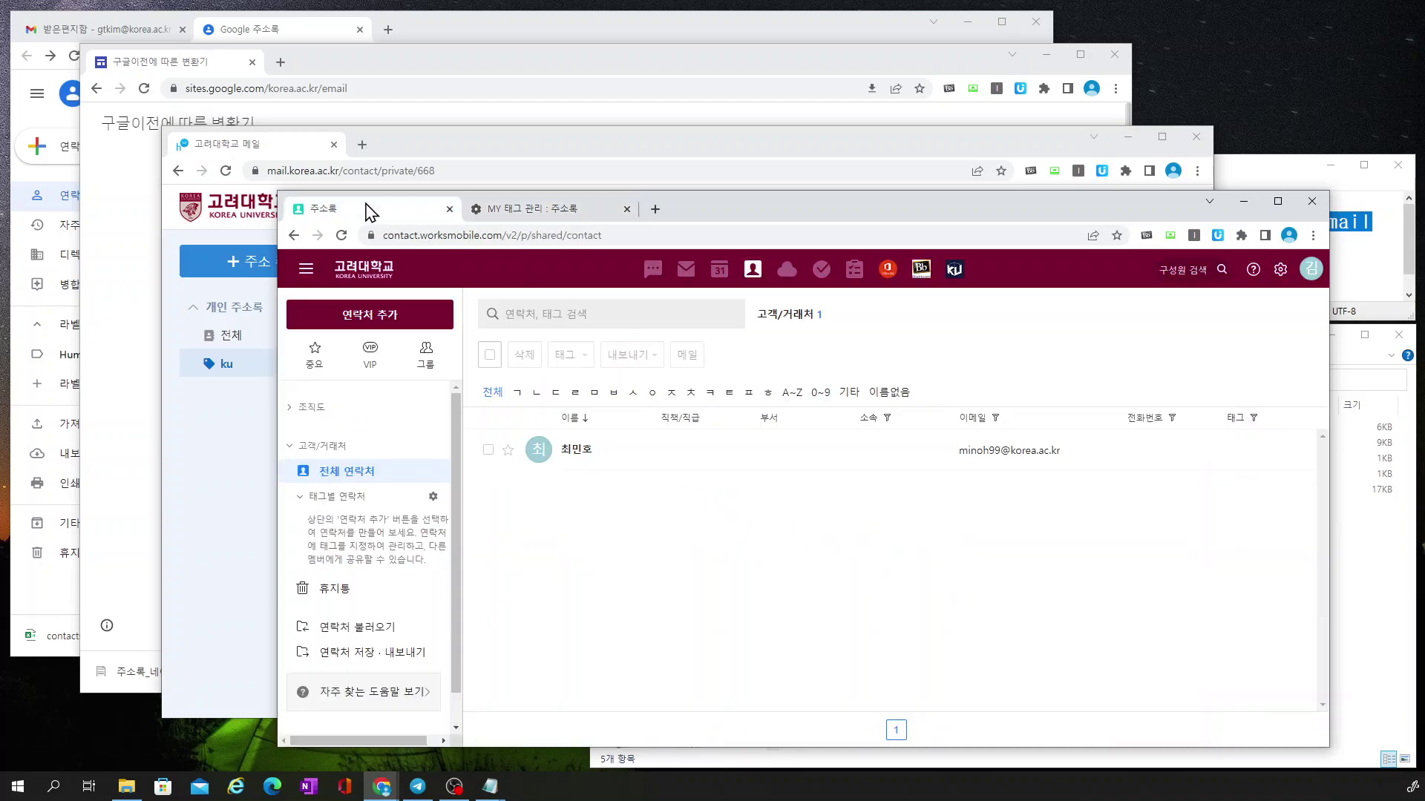
click(343, 238)
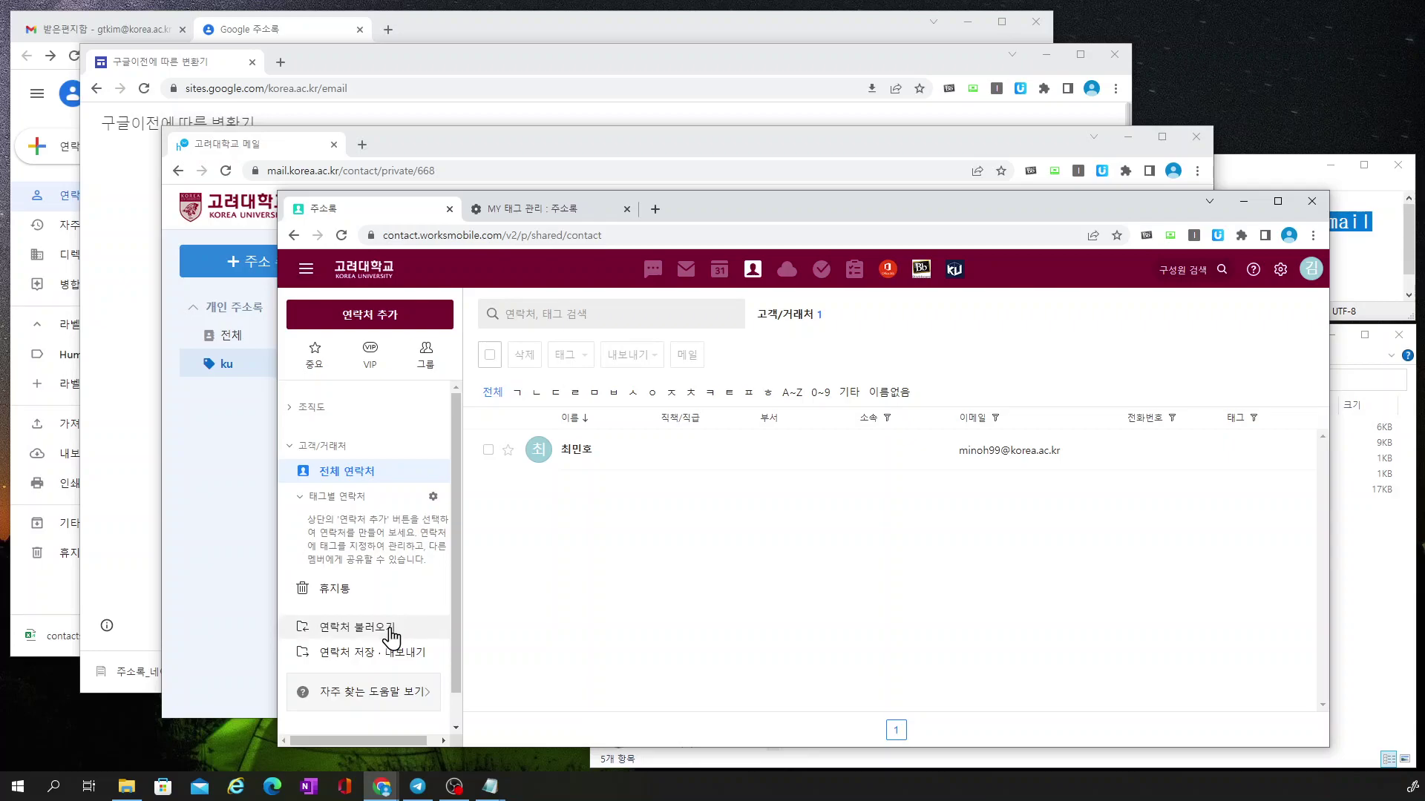
- Import 주소록_네이버웍스_이메일.txt from the download folder into Naver Works and save all the loaded contacts
click(391, 631)
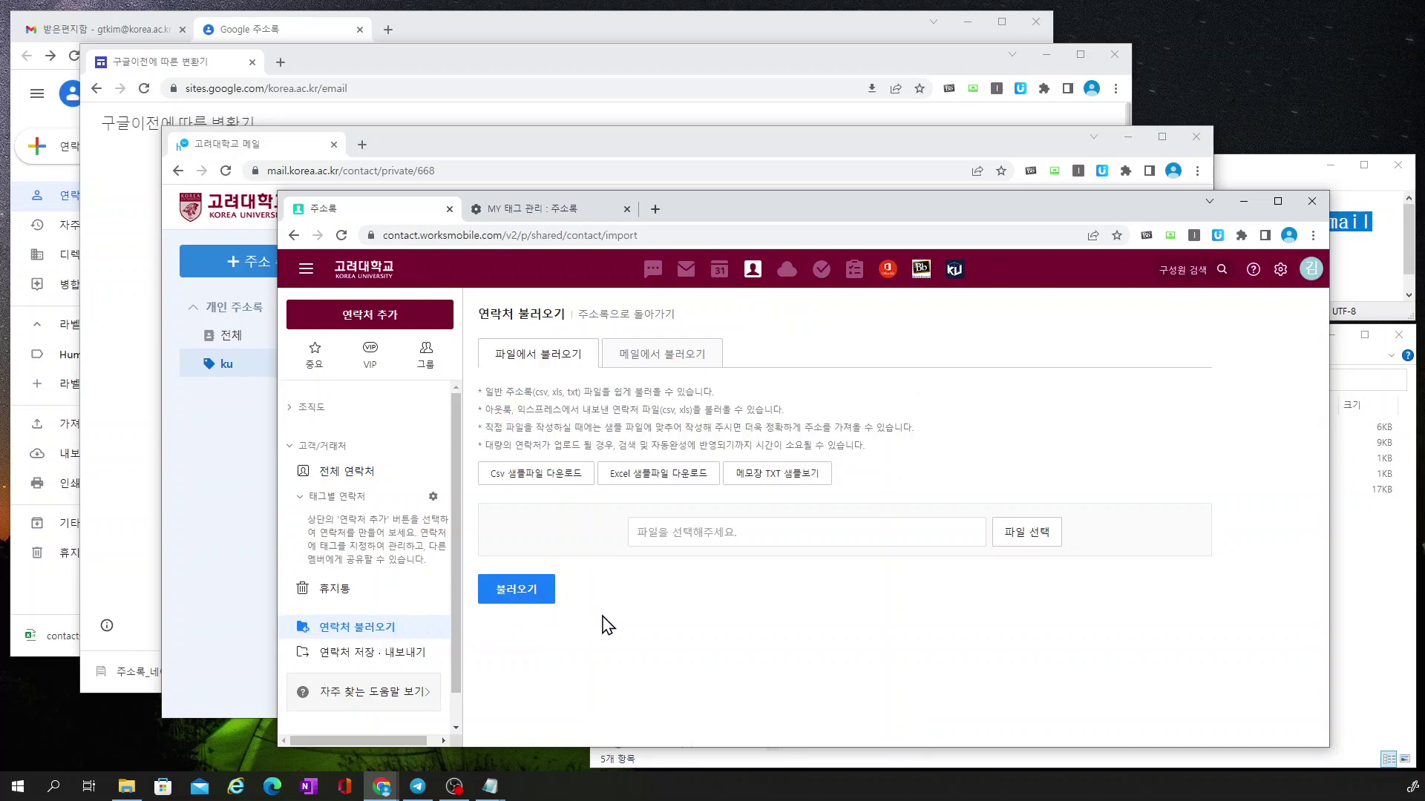
click(1032, 535)
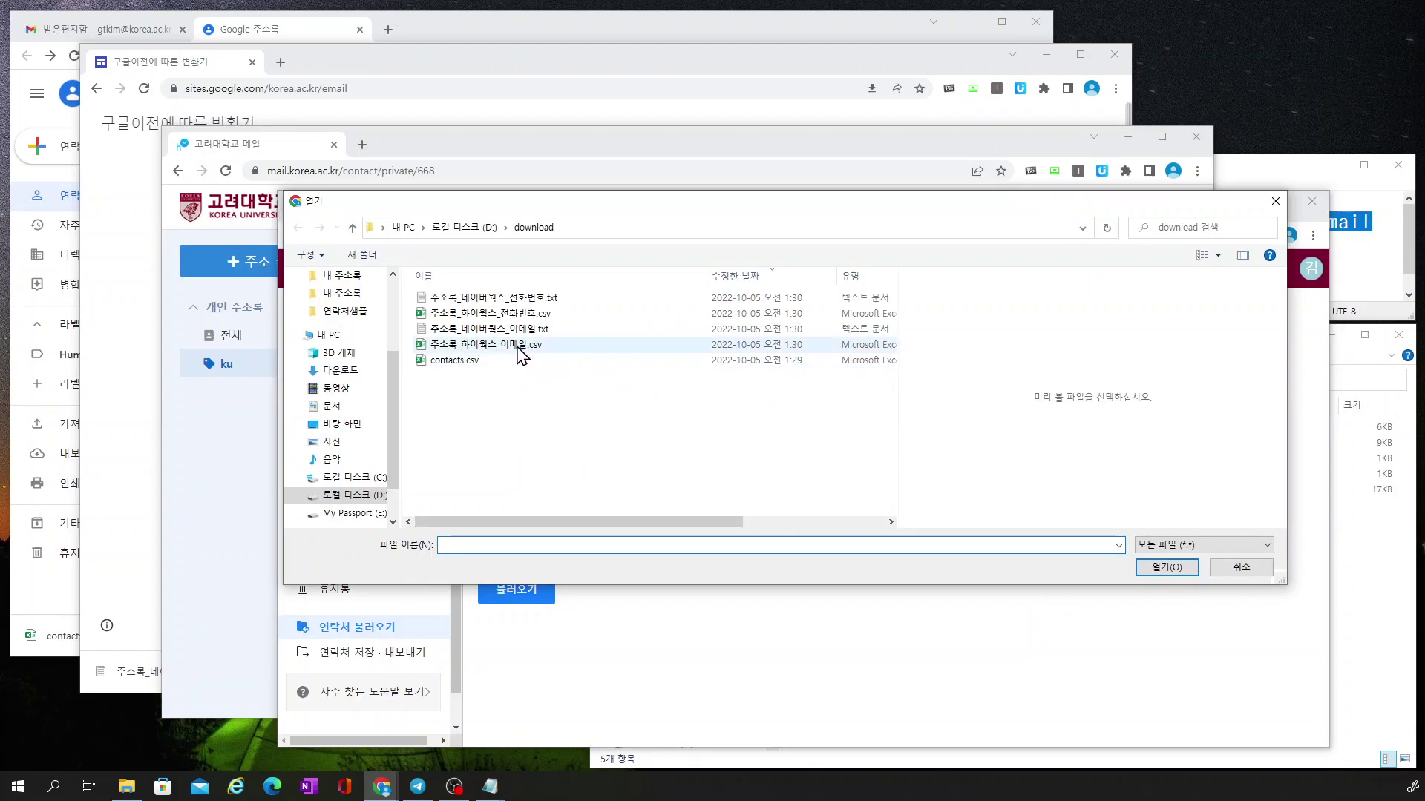
click(517, 333)
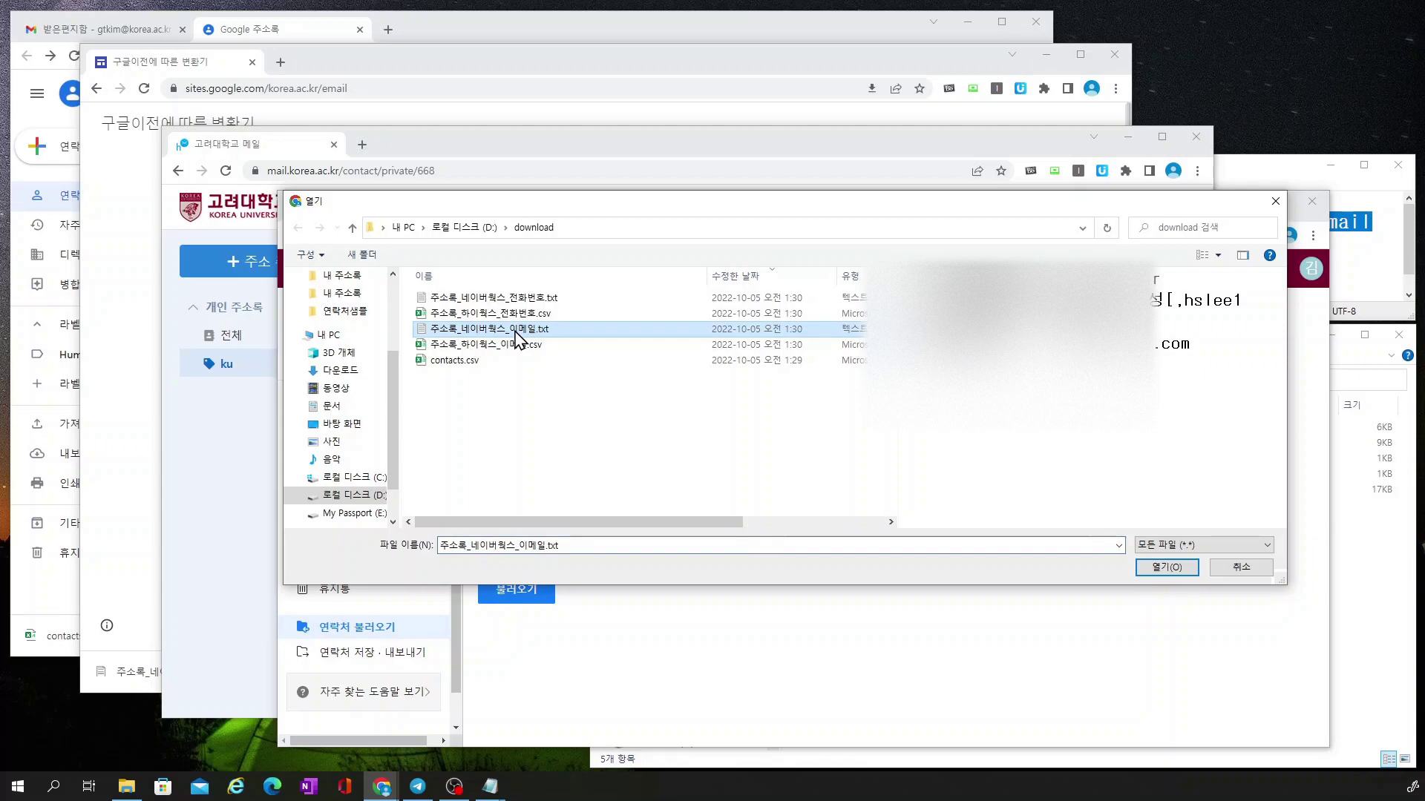
click(1165, 570)
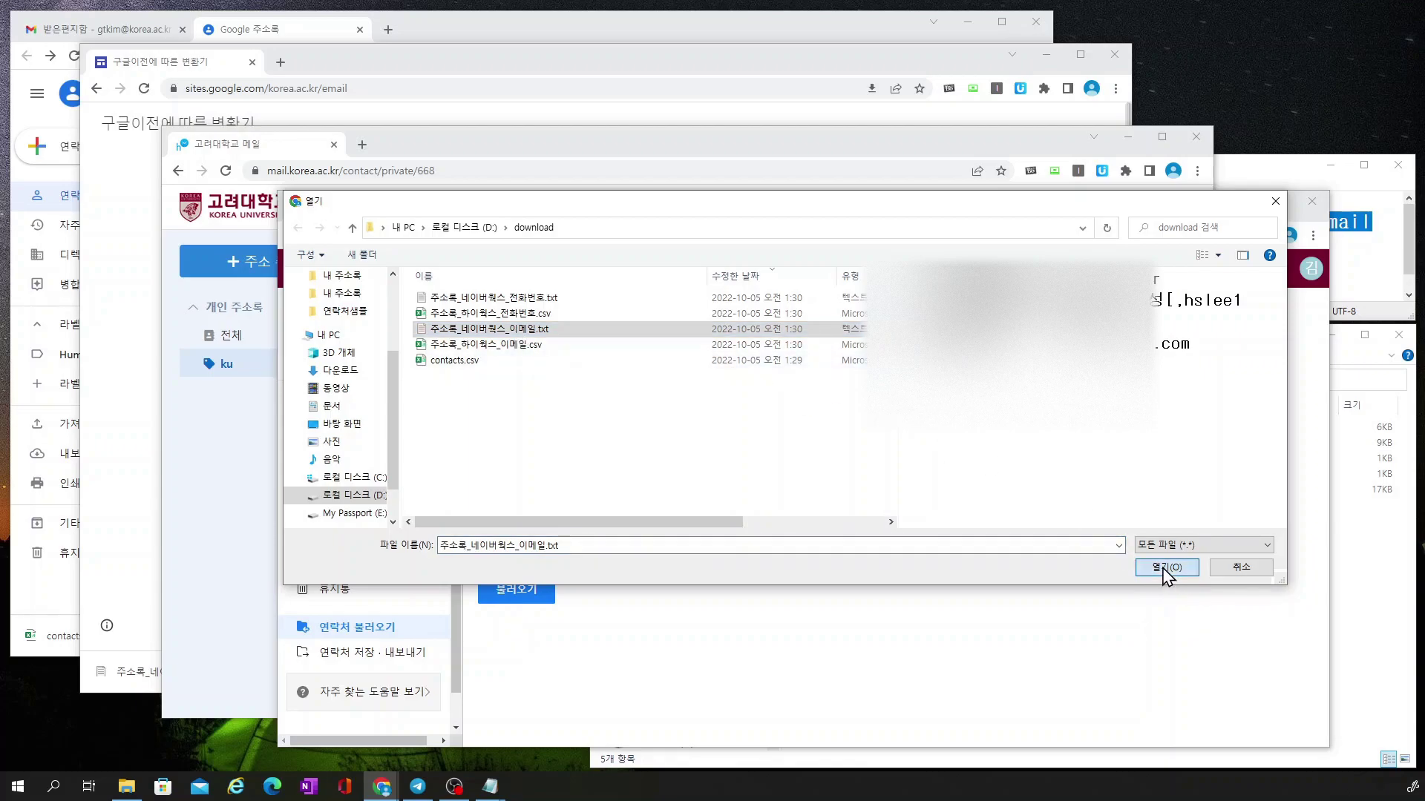
click(534, 604)
scroll(1002, 558, down, 1)
scroll(1004, 558, down, 3)
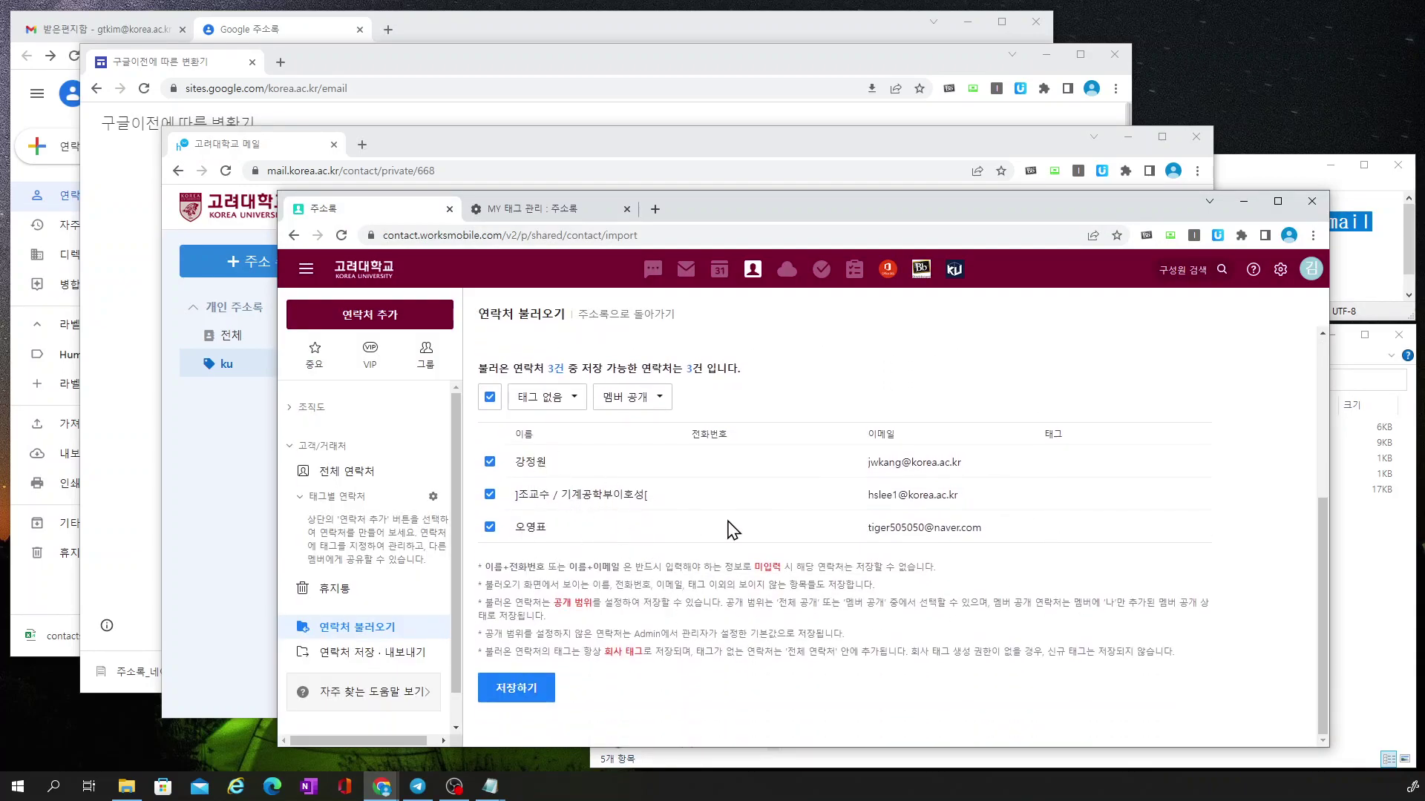
scroll(727, 532, up, 2)
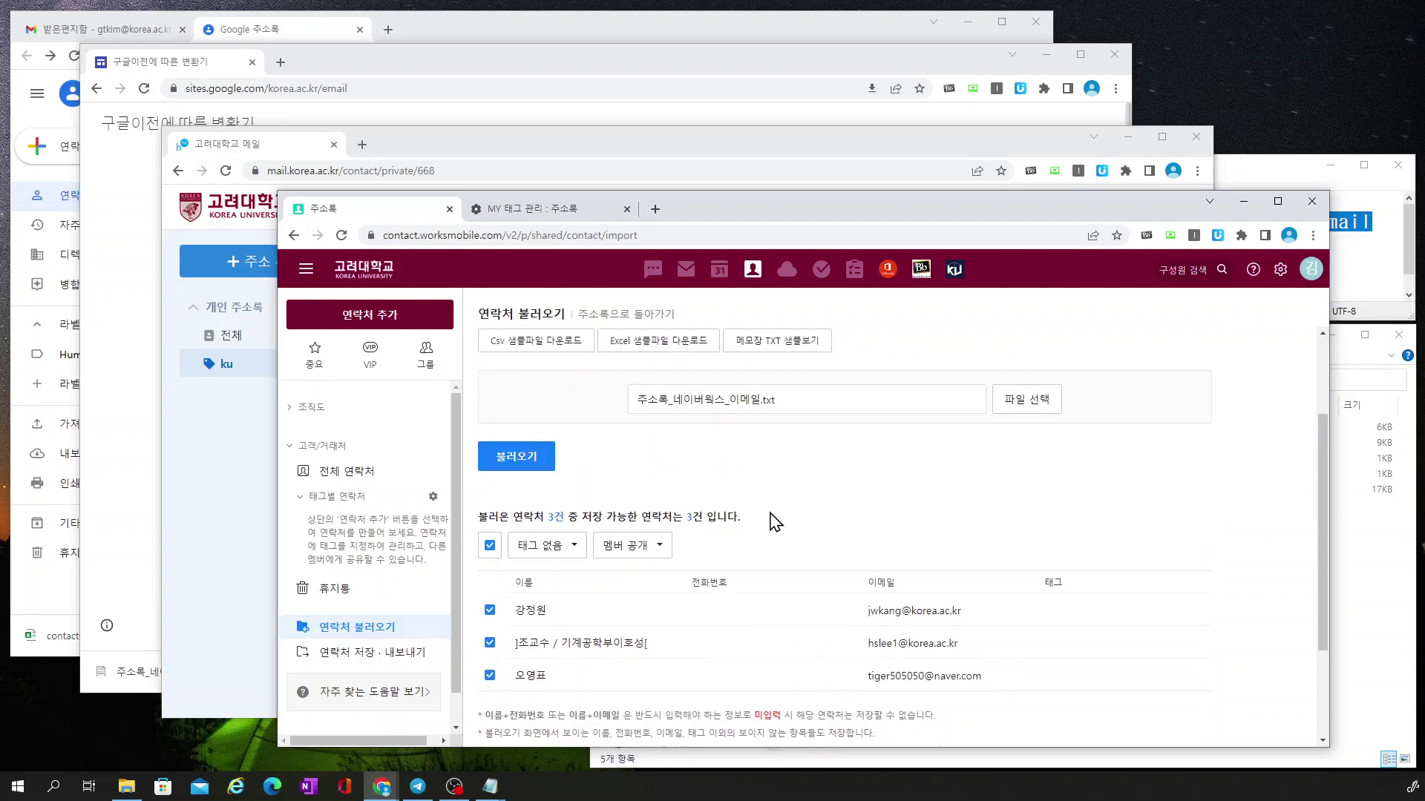
scroll(794, 518, down, 2)
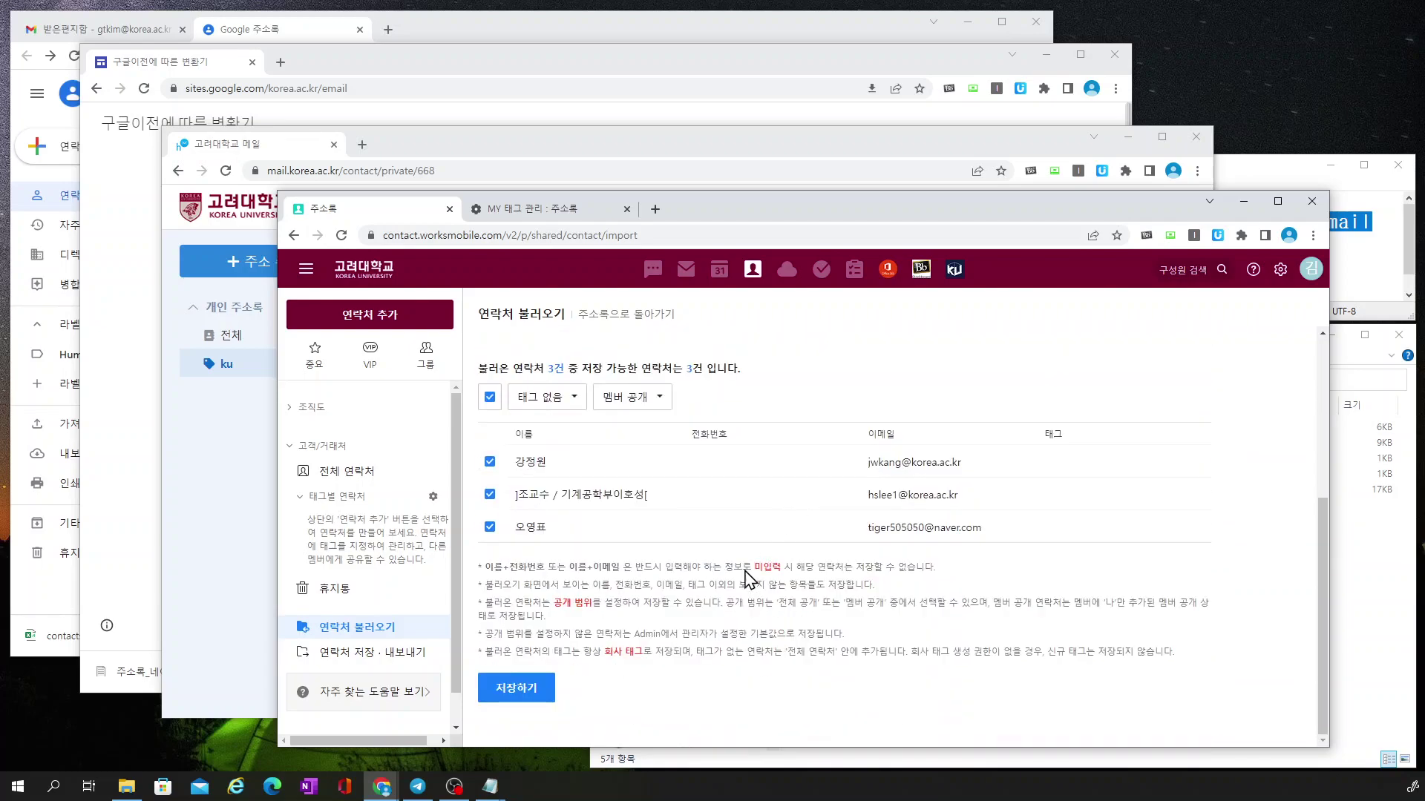
click(530, 690)
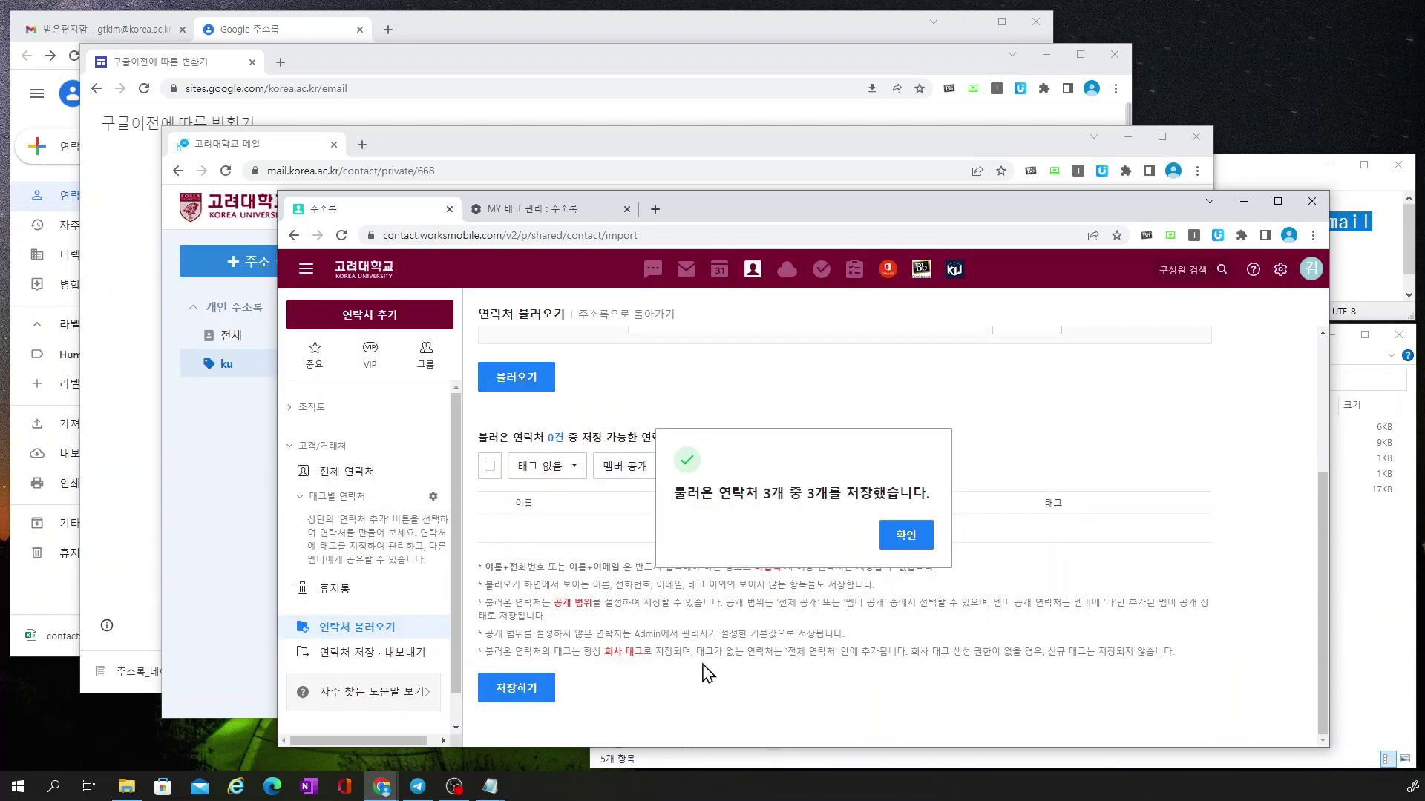
click(911, 538)
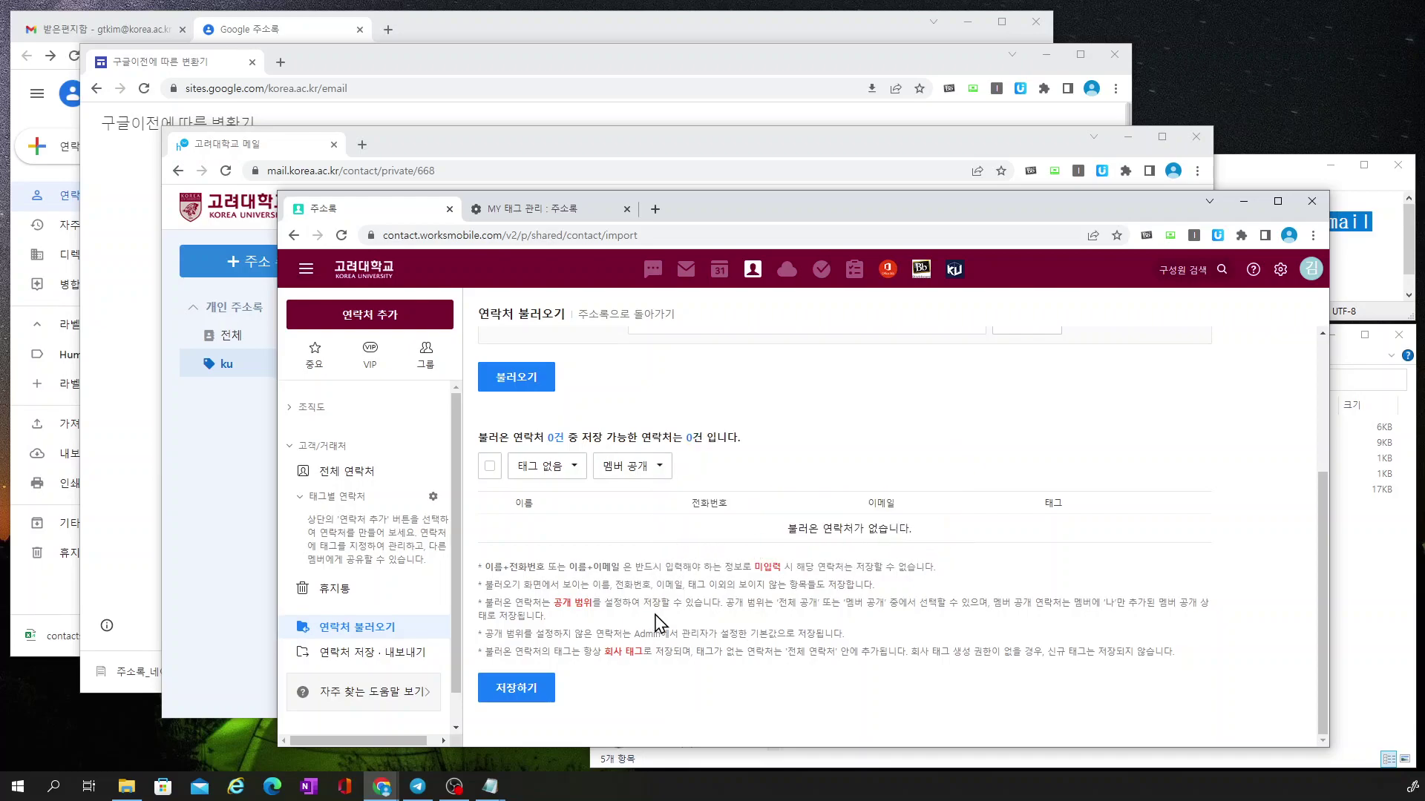
- Load the contacts from 주소록_네이버웍스_전화번호.txt in the download folder on the contact import page
scroll(711, 628, up, 3)
scroll(710, 628, down, 3)
scroll(710, 628, up, 3)
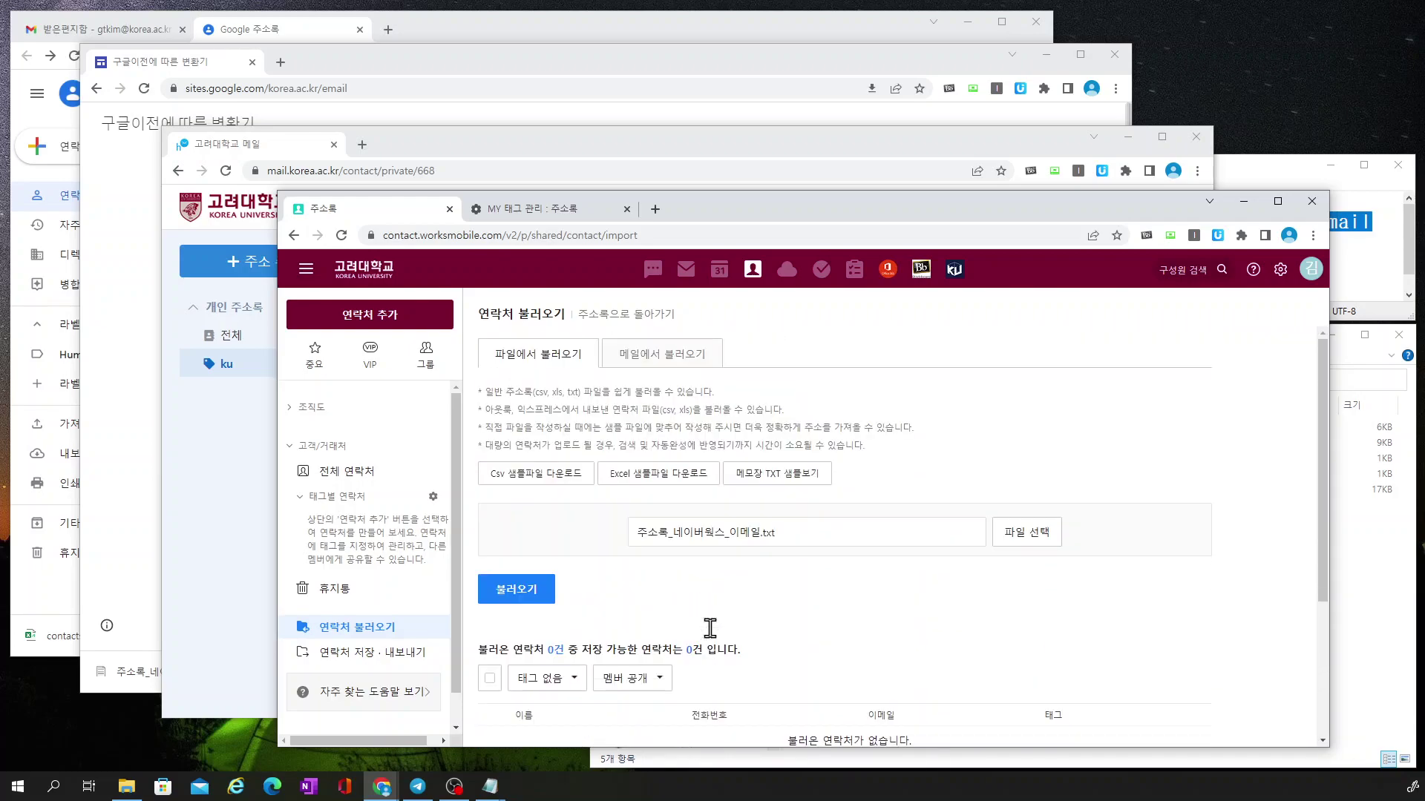
click(1031, 539)
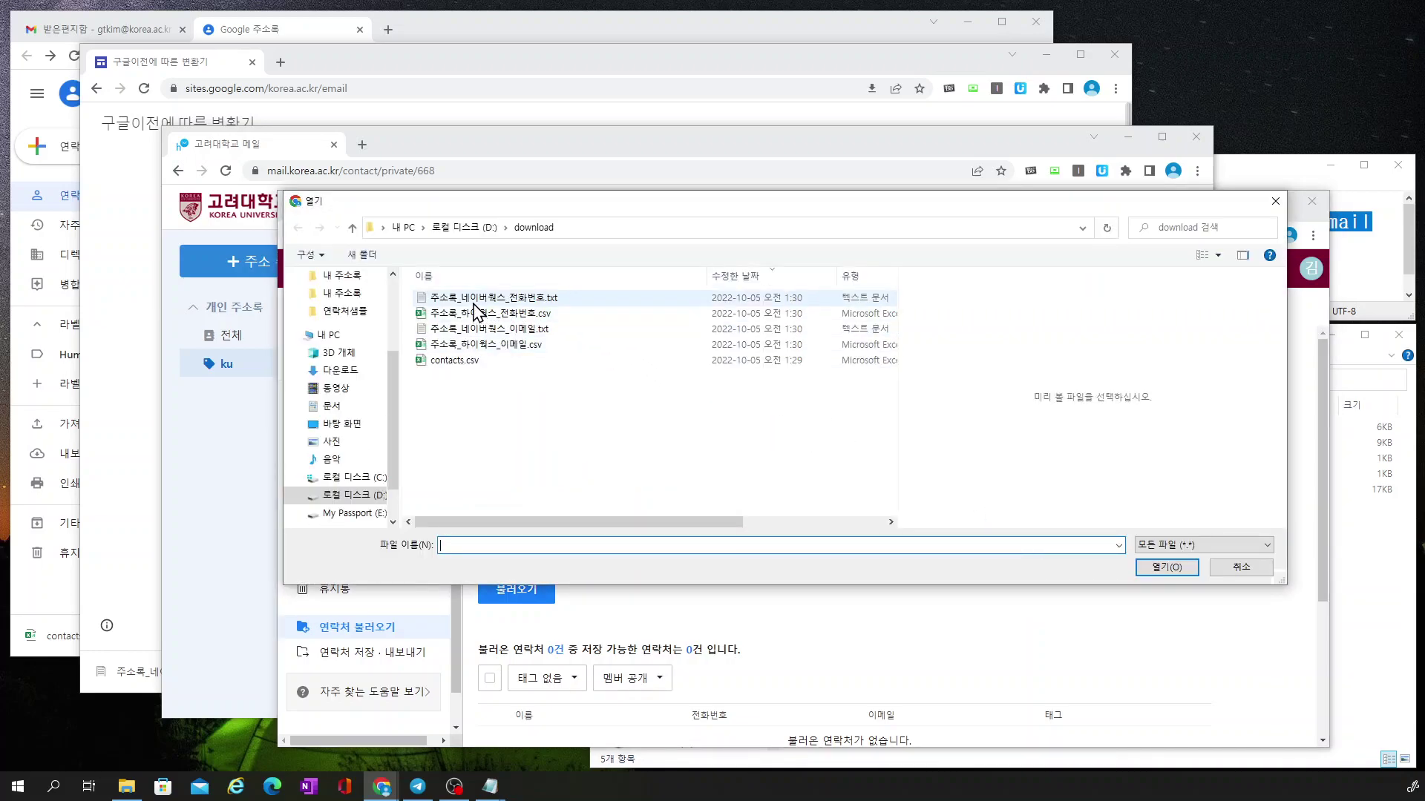
click(512, 301)
click(1164, 570)
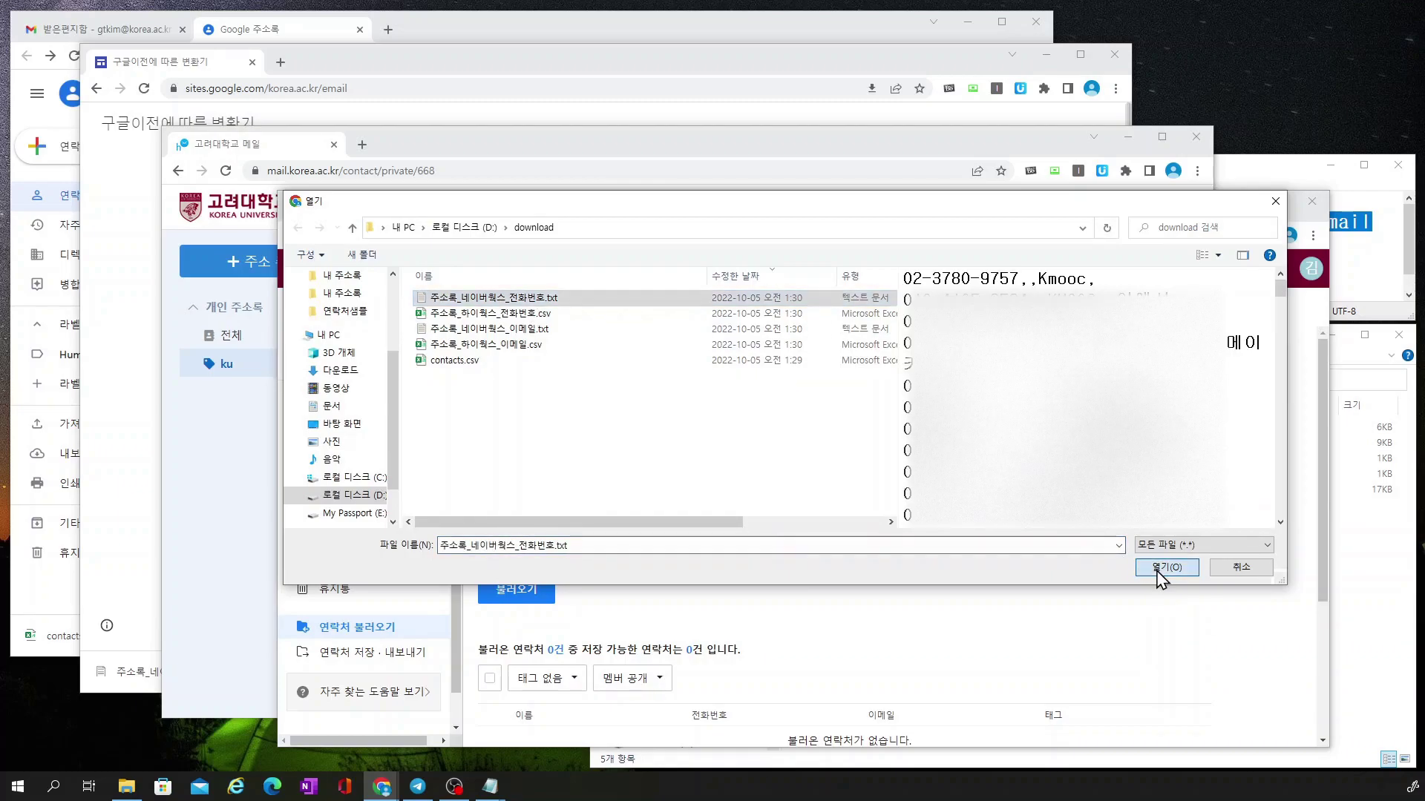
scroll(891, 602, down, 3)
scroll(865, 583, up, 1)
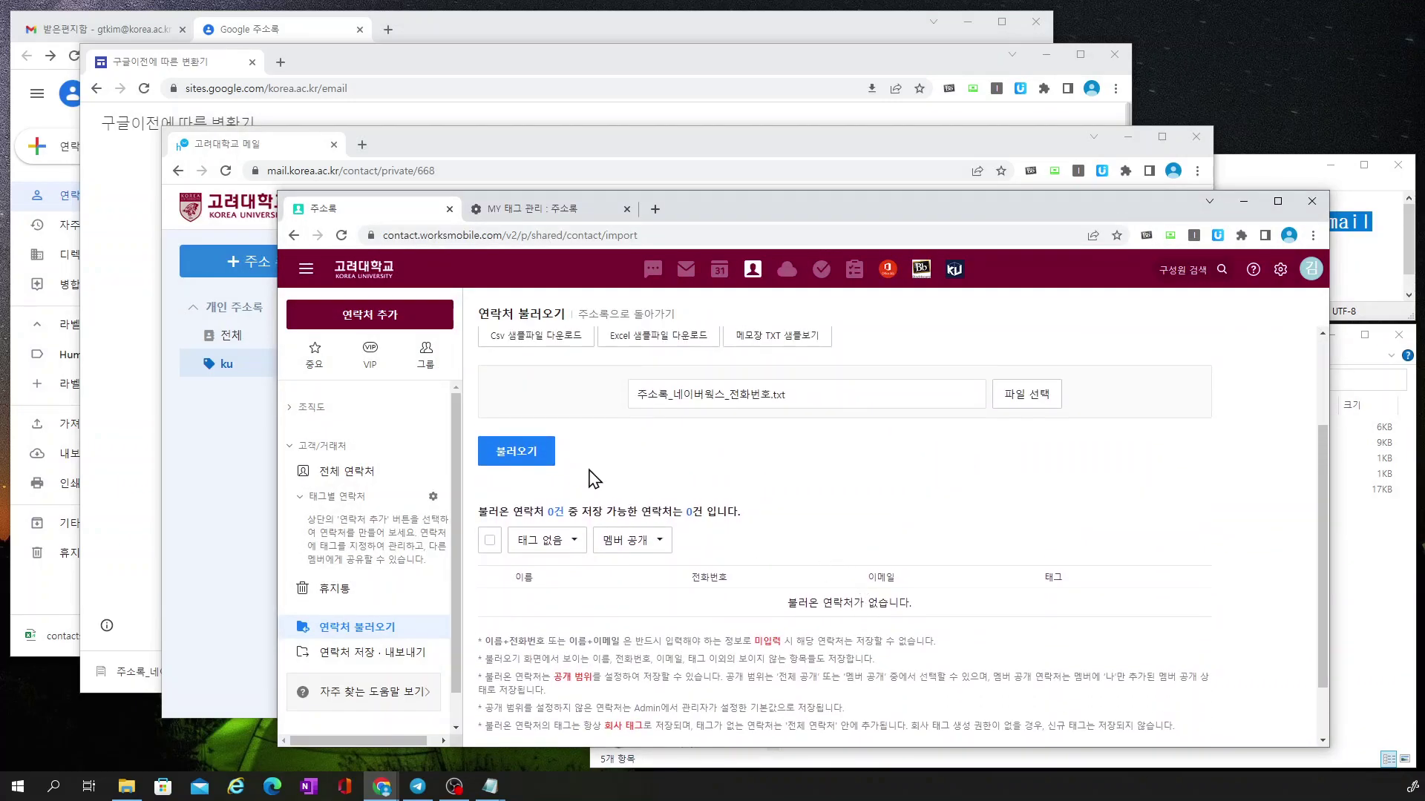
click(516, 451)
- Review and save the loaded phone number contacts, and show the refreshed list of all contacts
scroll(898, 520, down, 10)
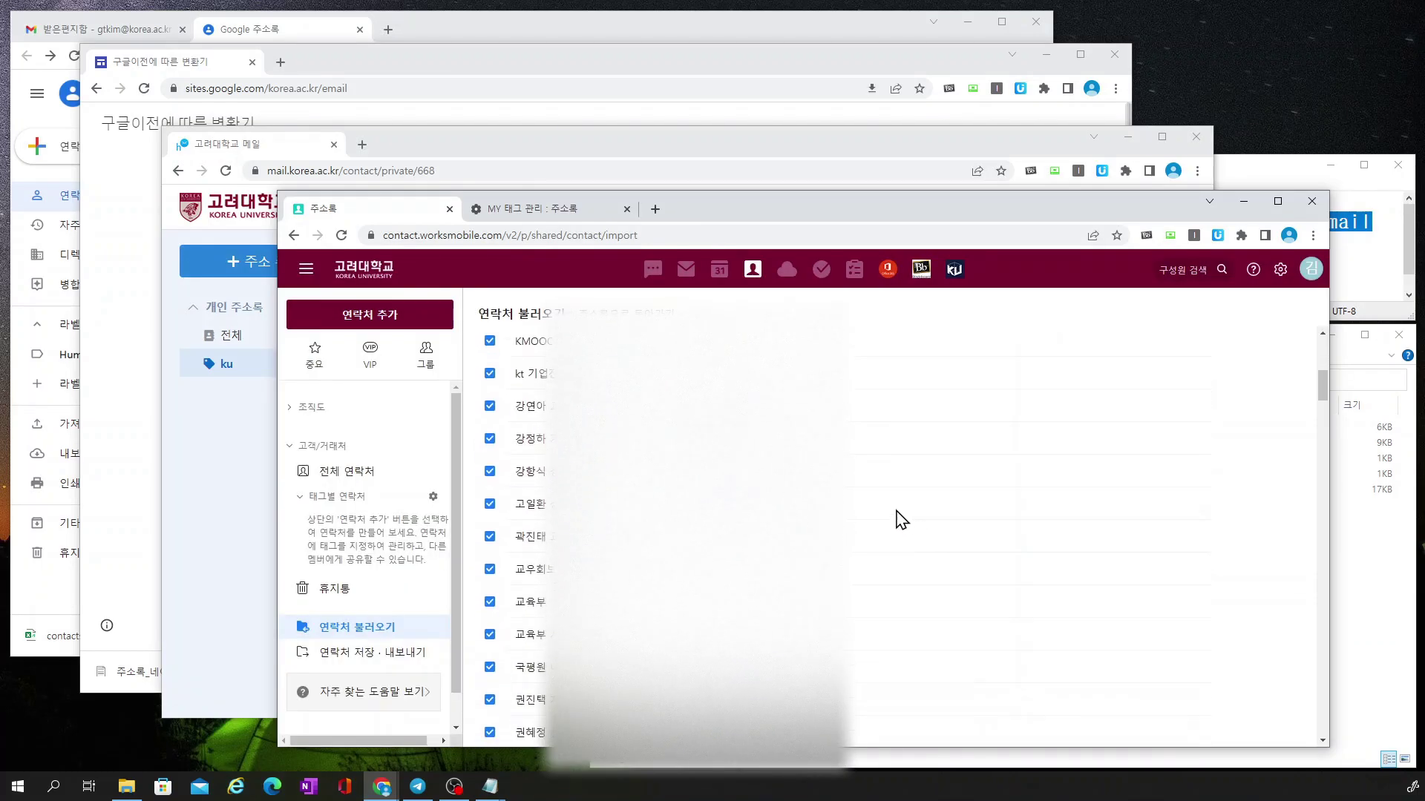
scroll(890, 519, up, 10)
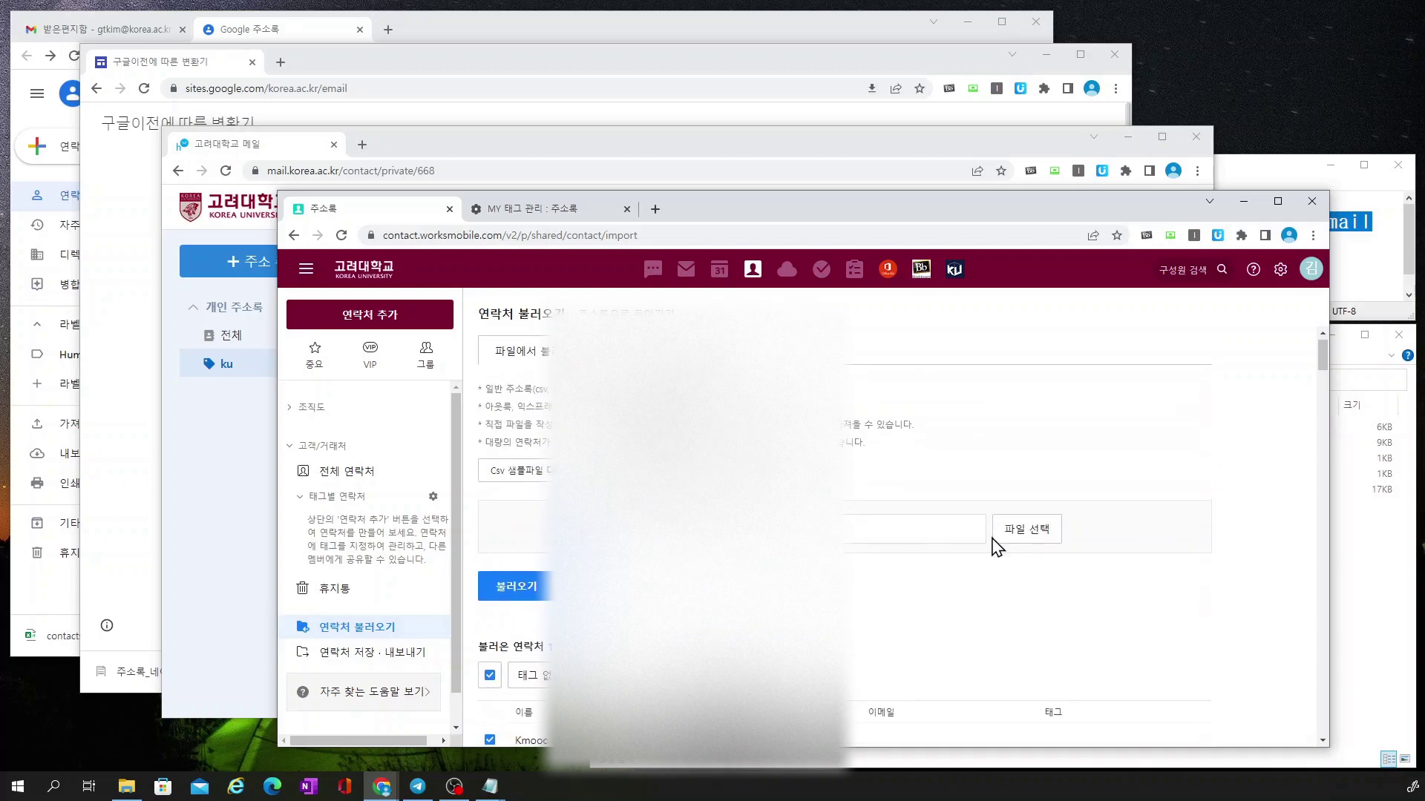
scroll(1122, 560, down, 15)
scroll(1123, 567, down, 15)
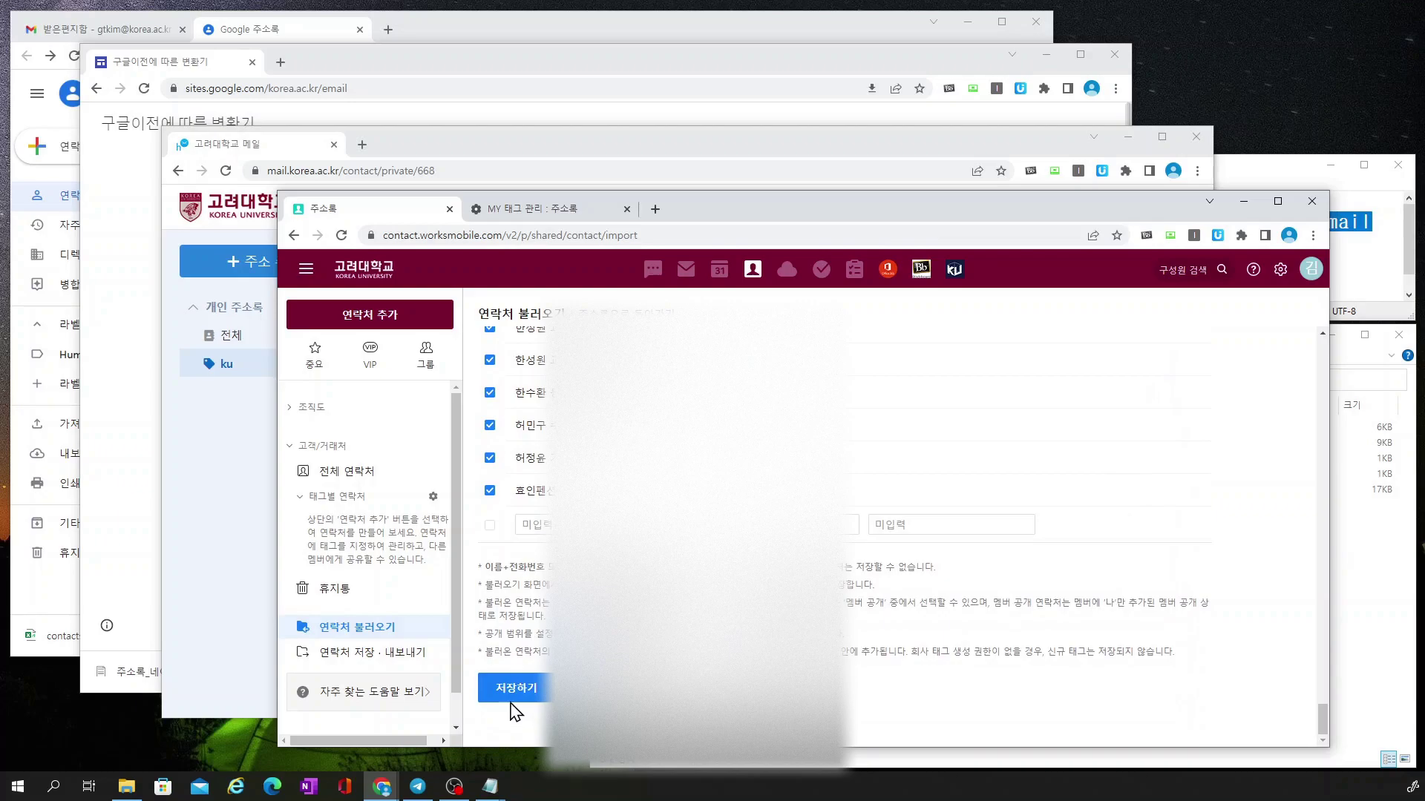
click(516, 694)
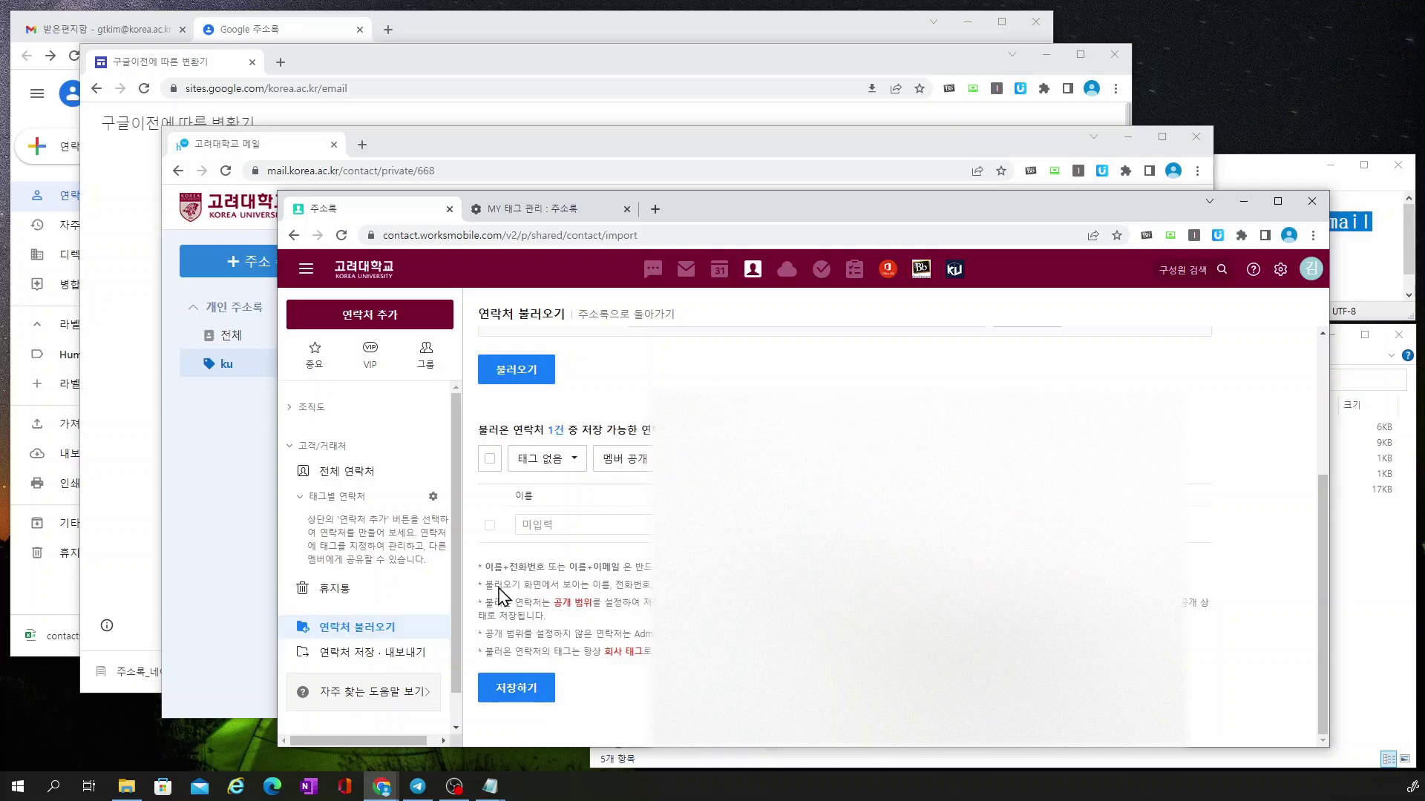
click(357, 481)
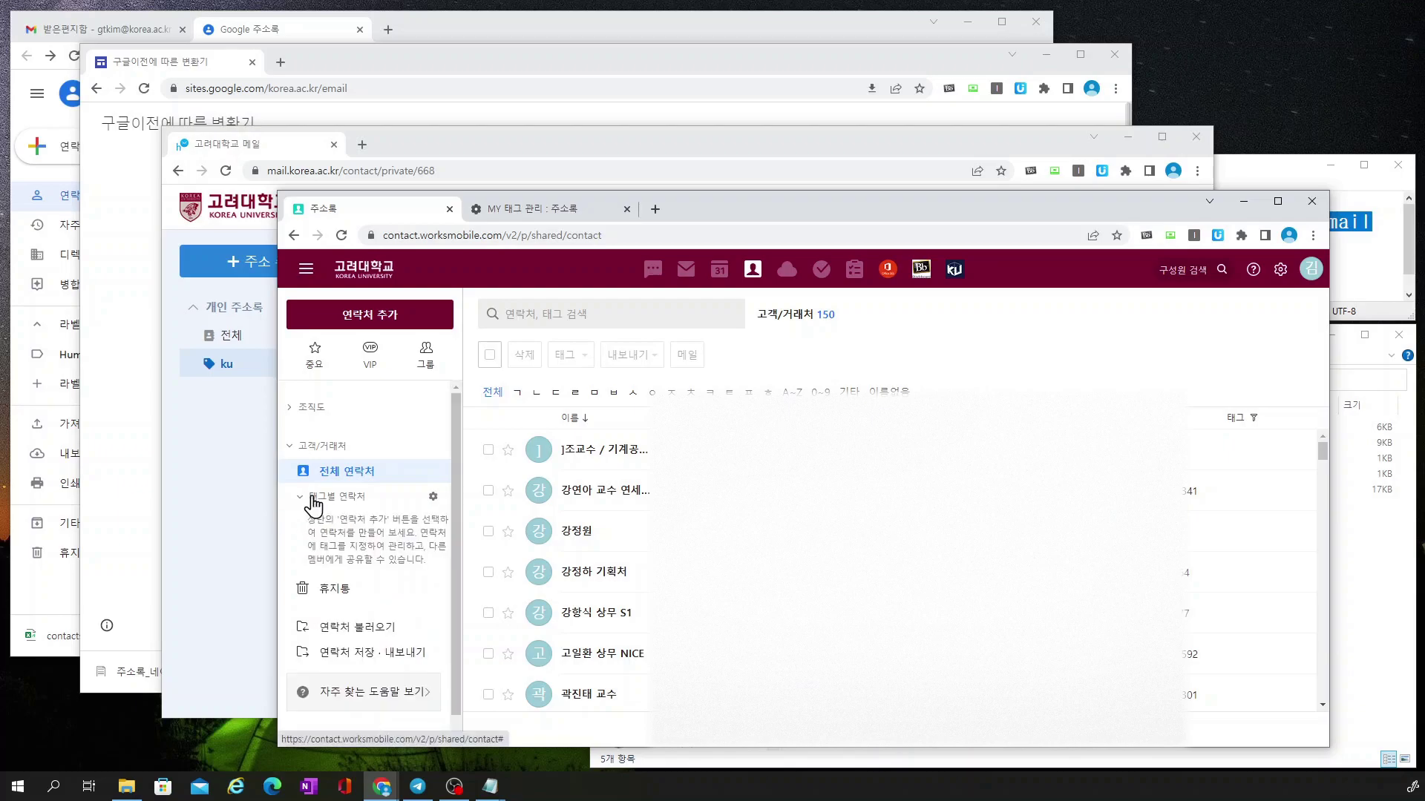
click(342, 236)
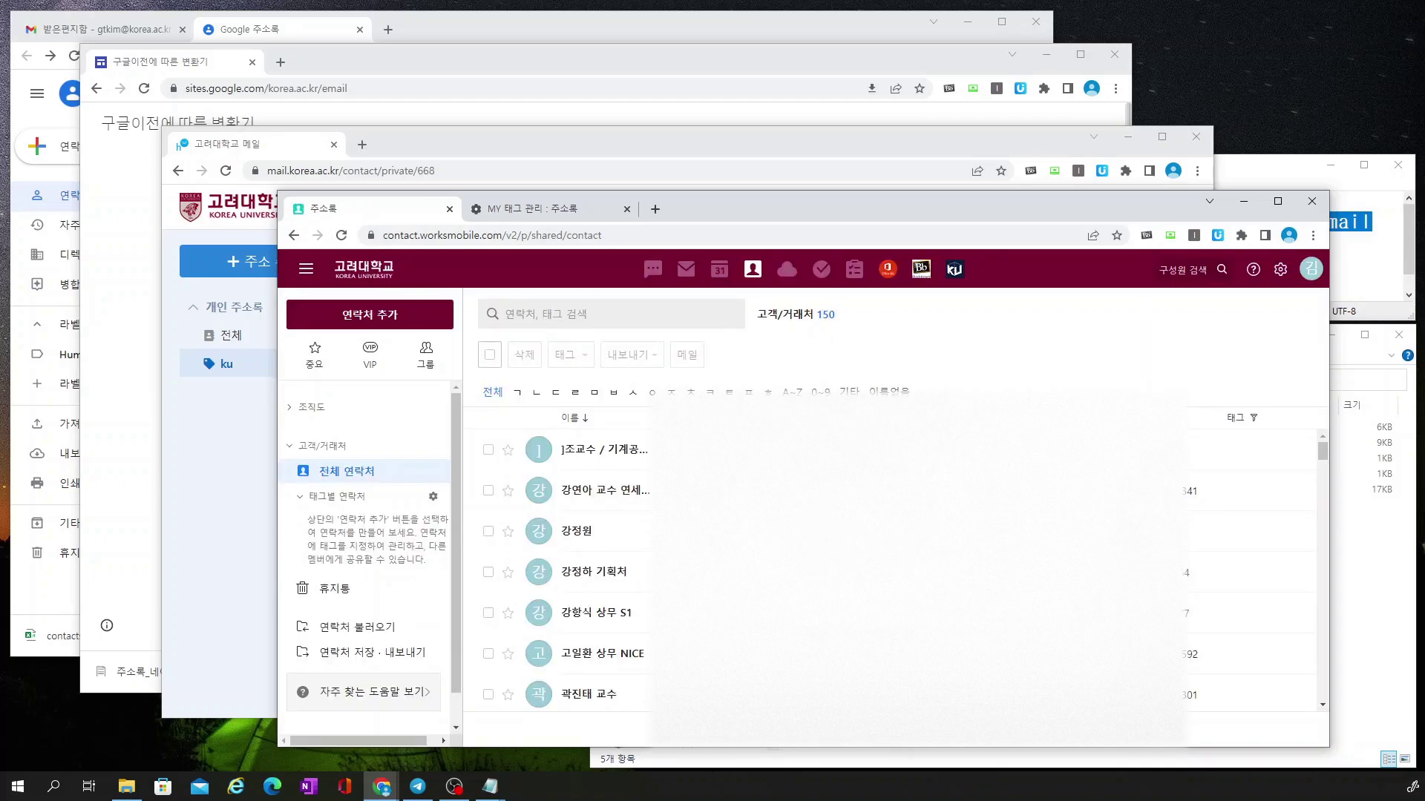
- Assign the MY tag ku to all contacts on the first page of the Naver Works contact list
scroll(594, 564, down, 10)
scroll(475, 472, up, 10)
click(576, 452)
click(490, 354)
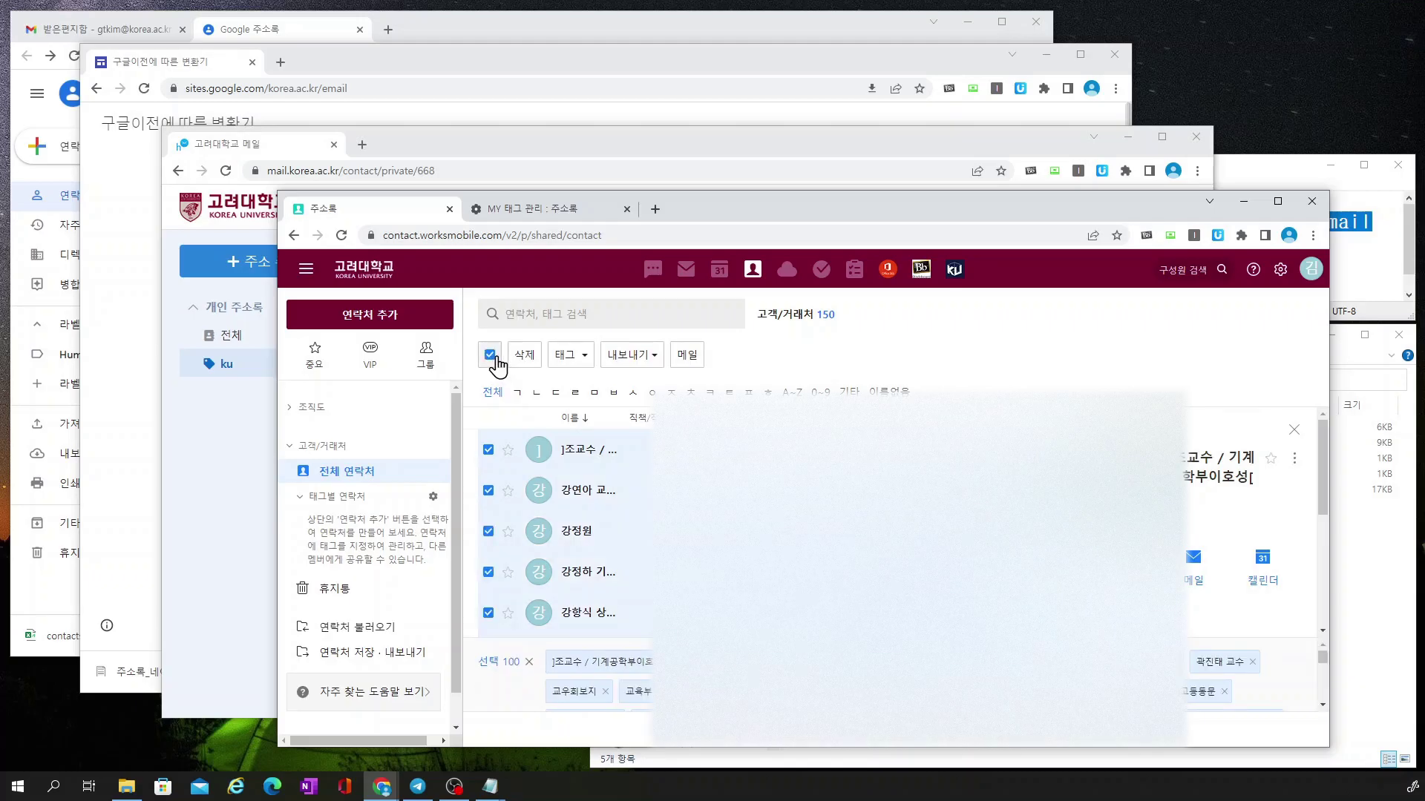
click(583, 356)
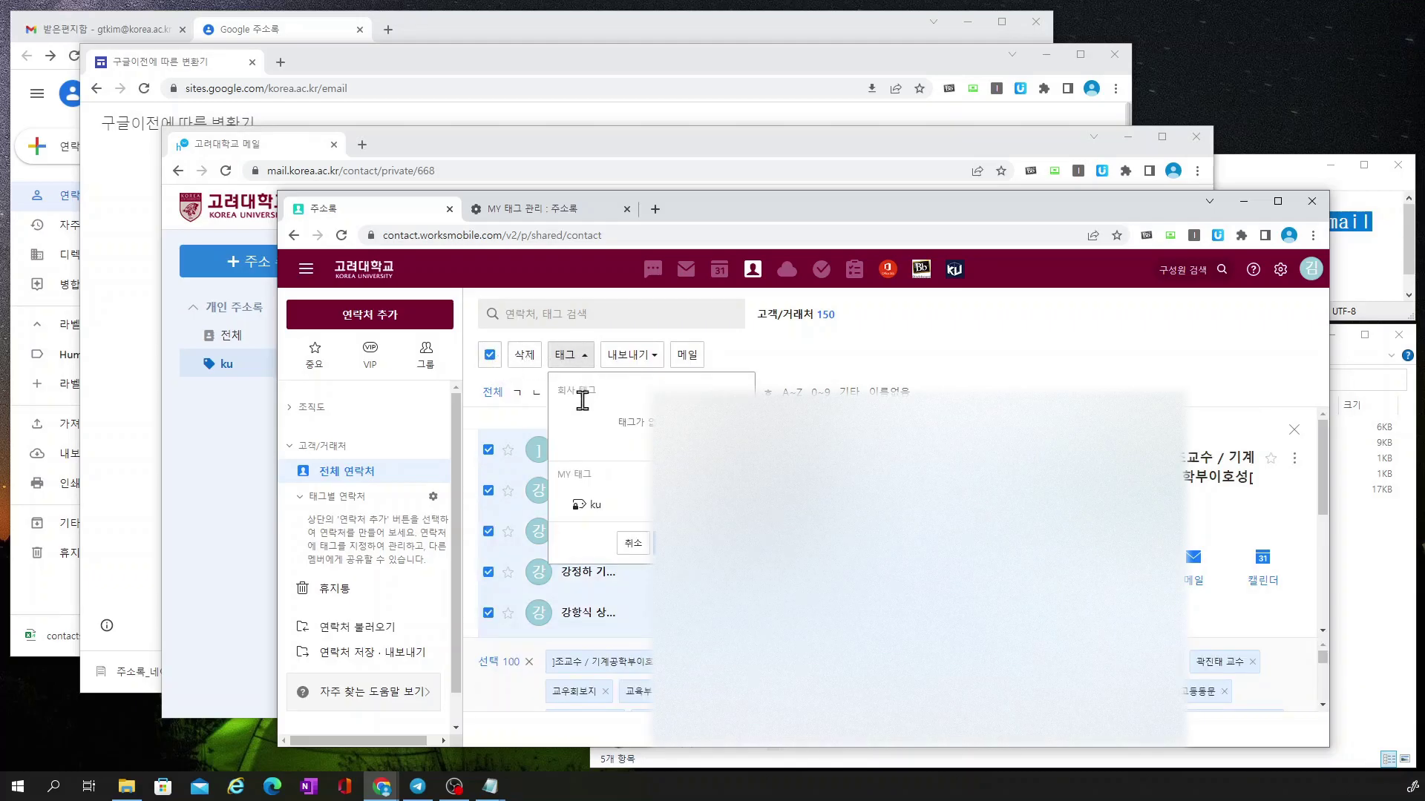
click(601, 509)
click(670, 543)
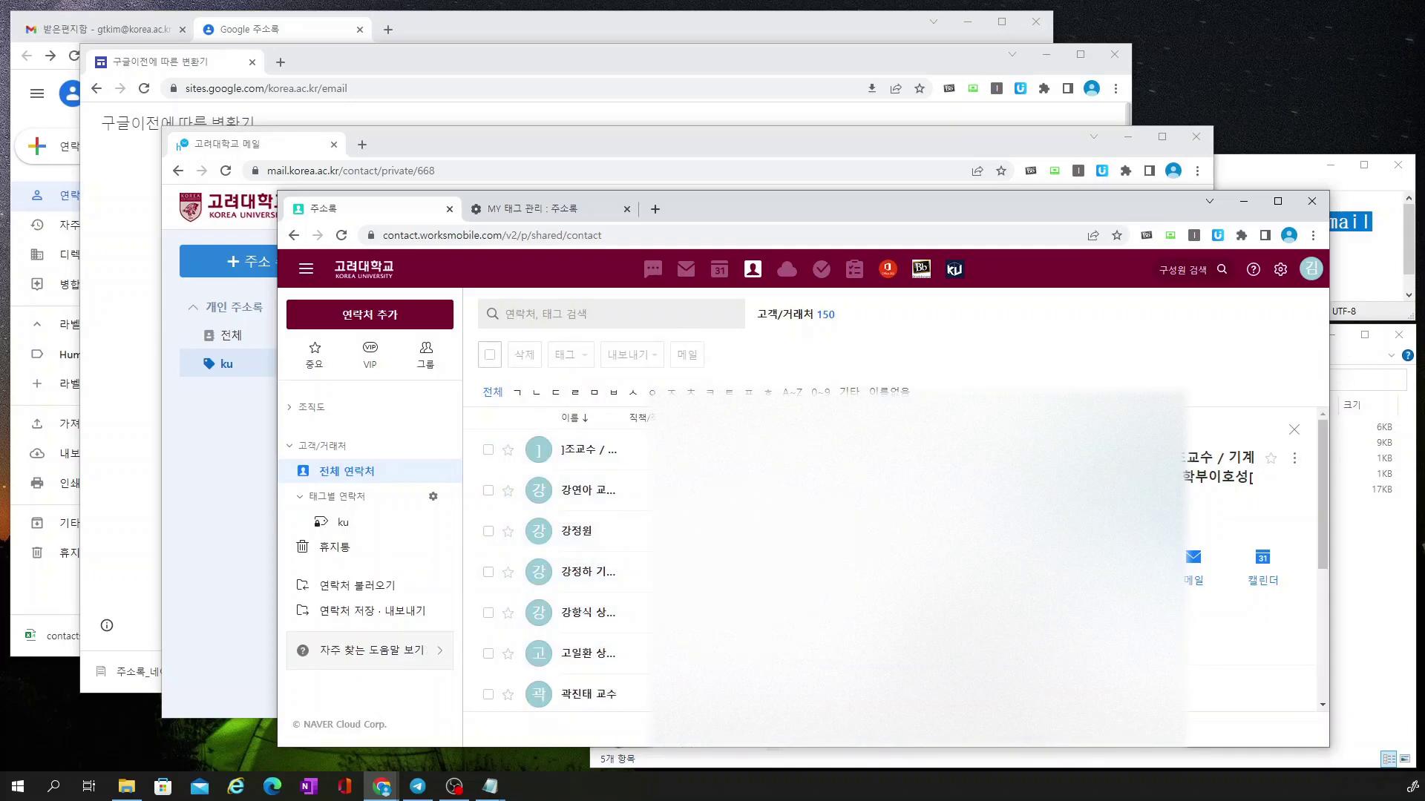
- Assign the MY tag ku to all contacts on page 2, check the tag column, and return to page 1
click(911, 732)
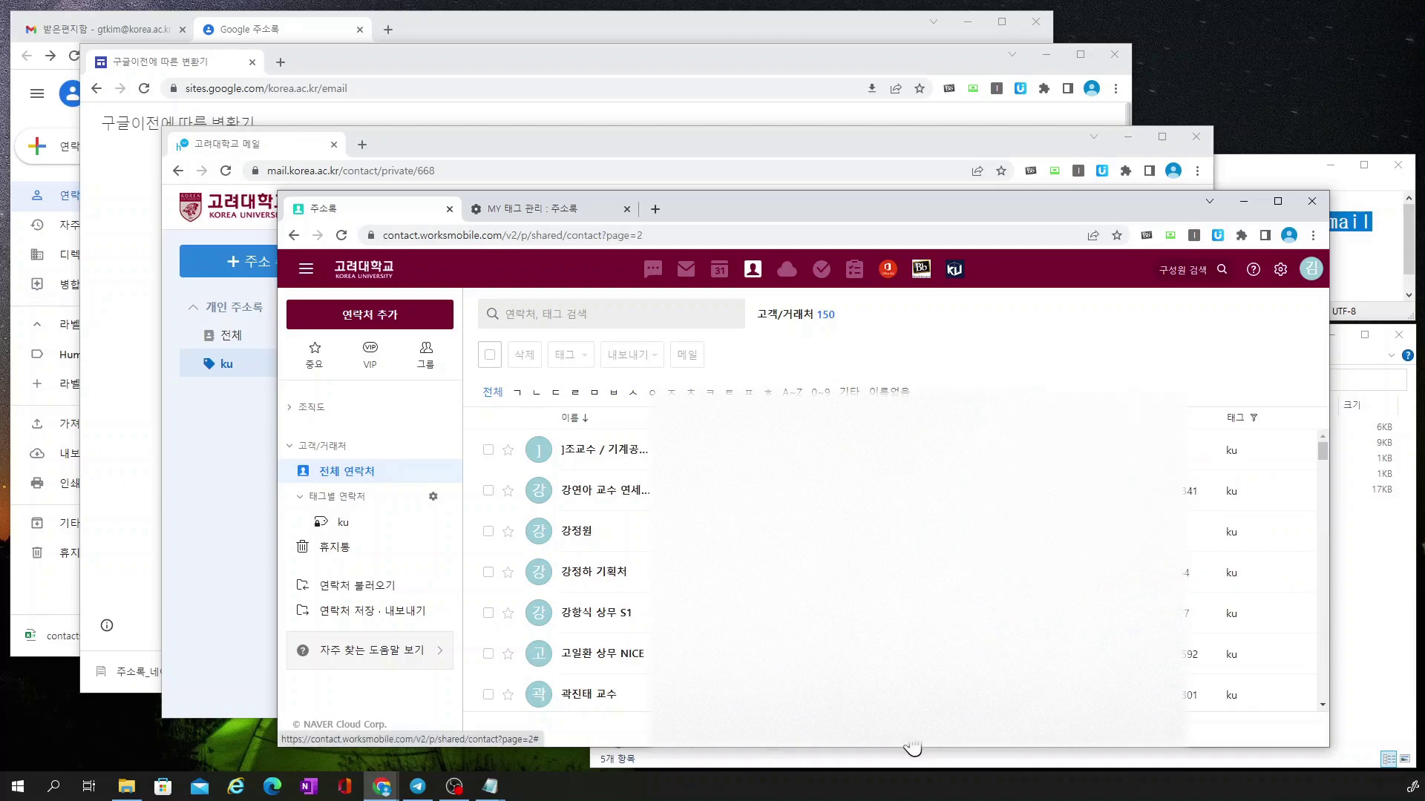
click(488, 356)
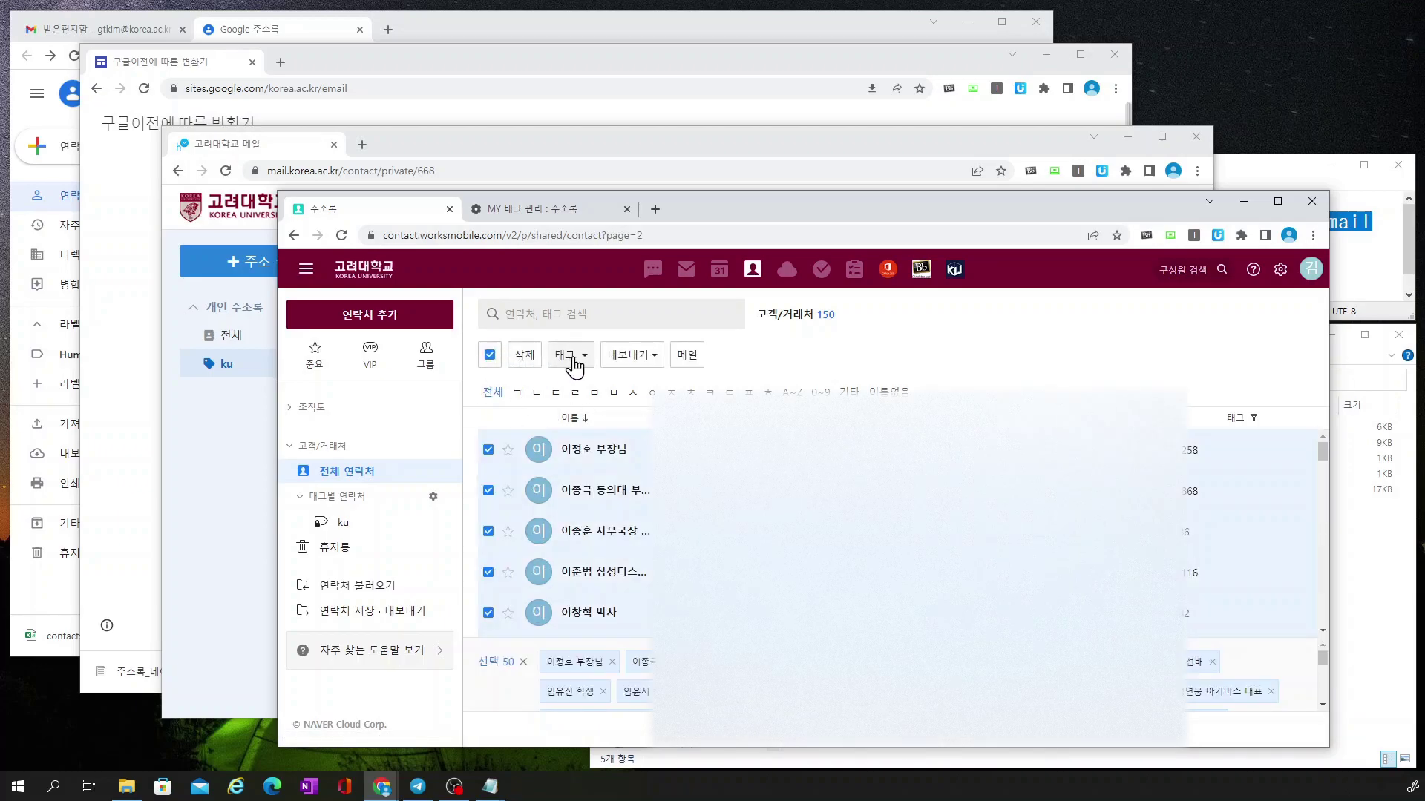
click(582, 356)
click(591, 505)
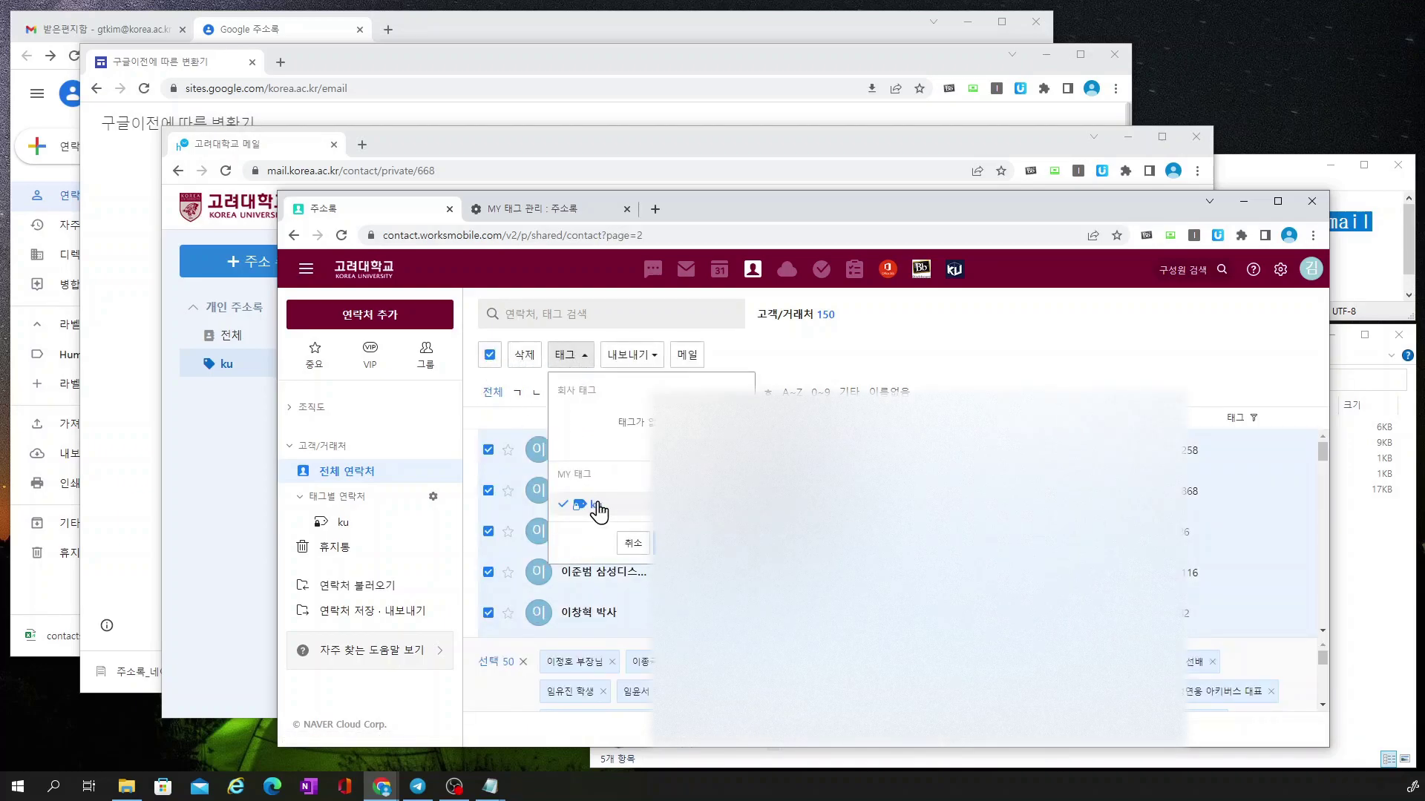
click(671, 543)
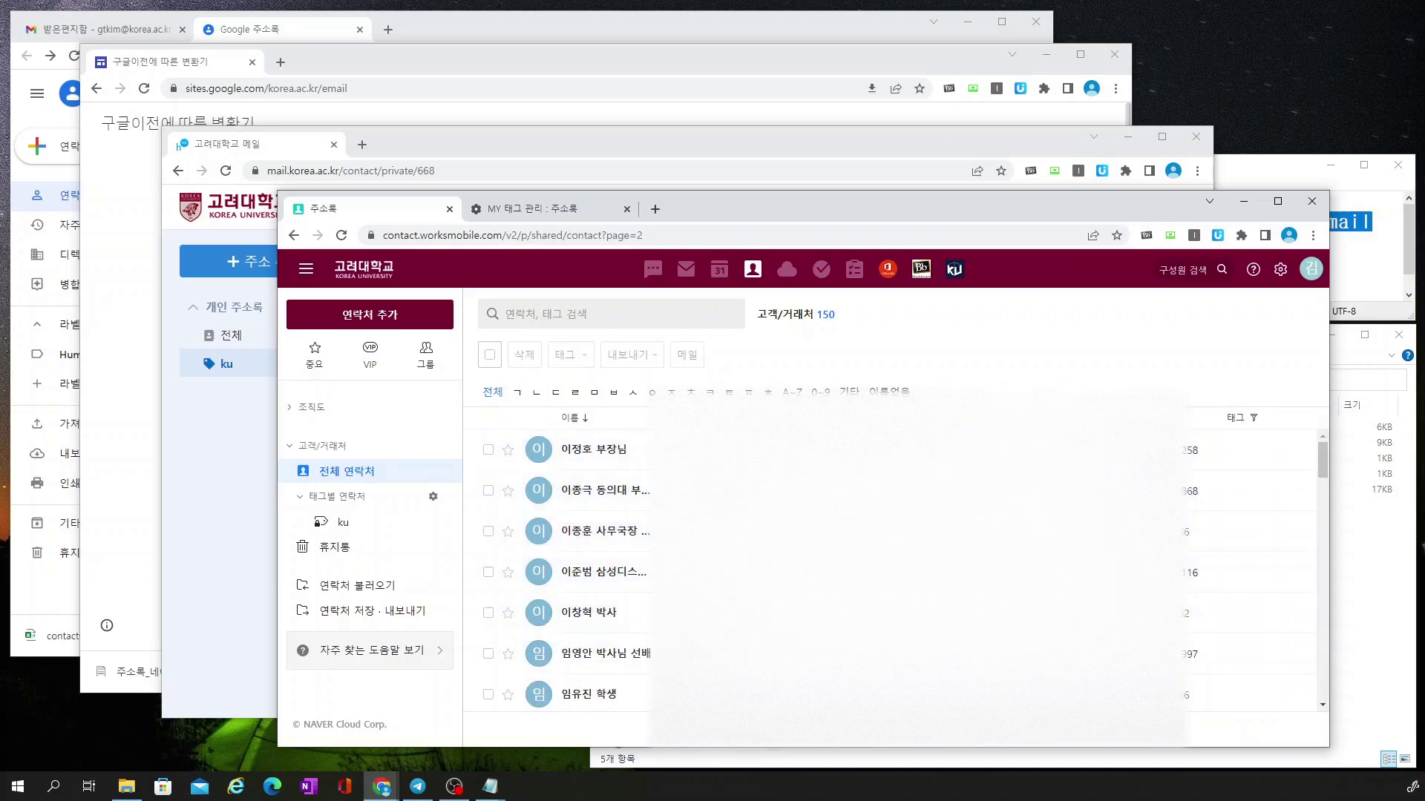
scroll(579, 564, down, 2)
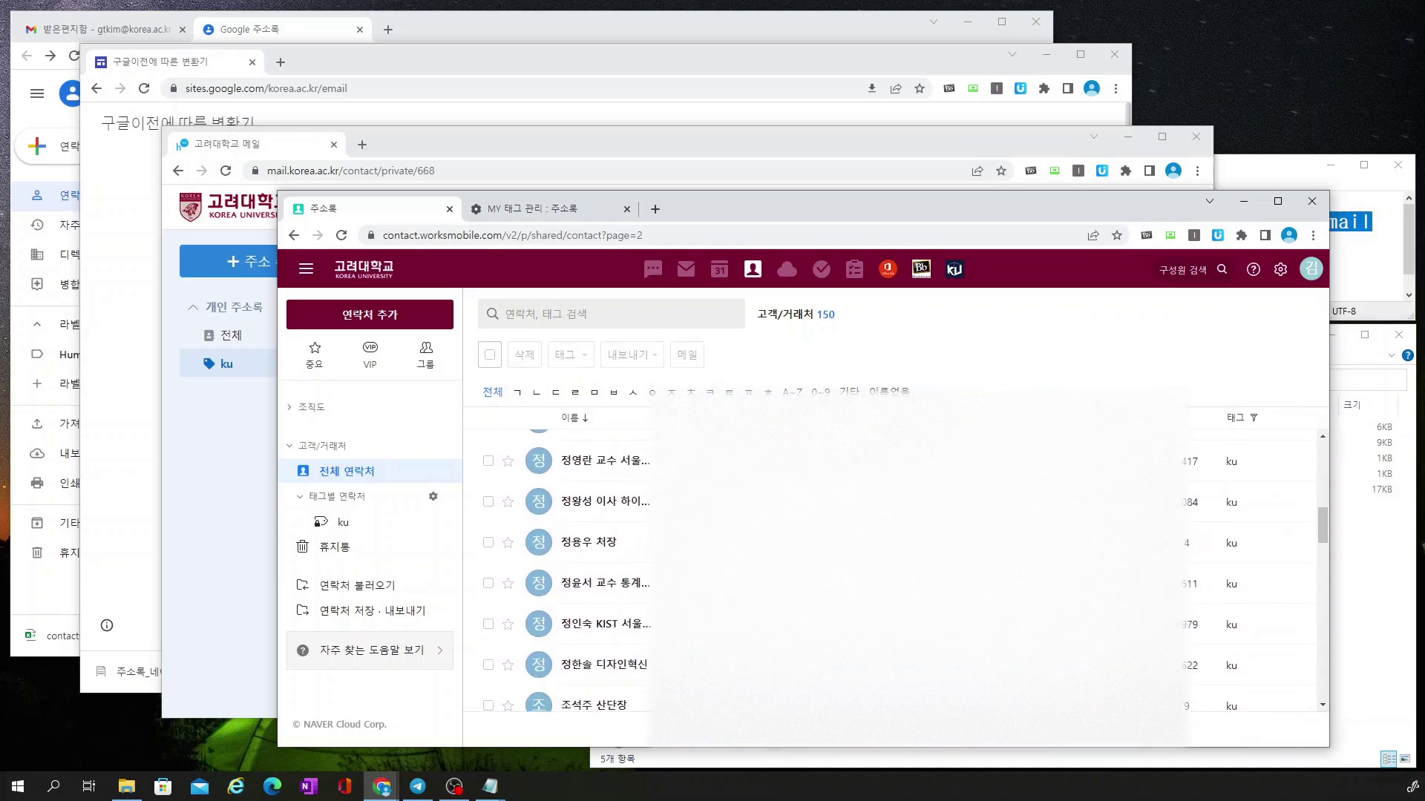
scroll(579, 564, up, 2)
click(884, 732)
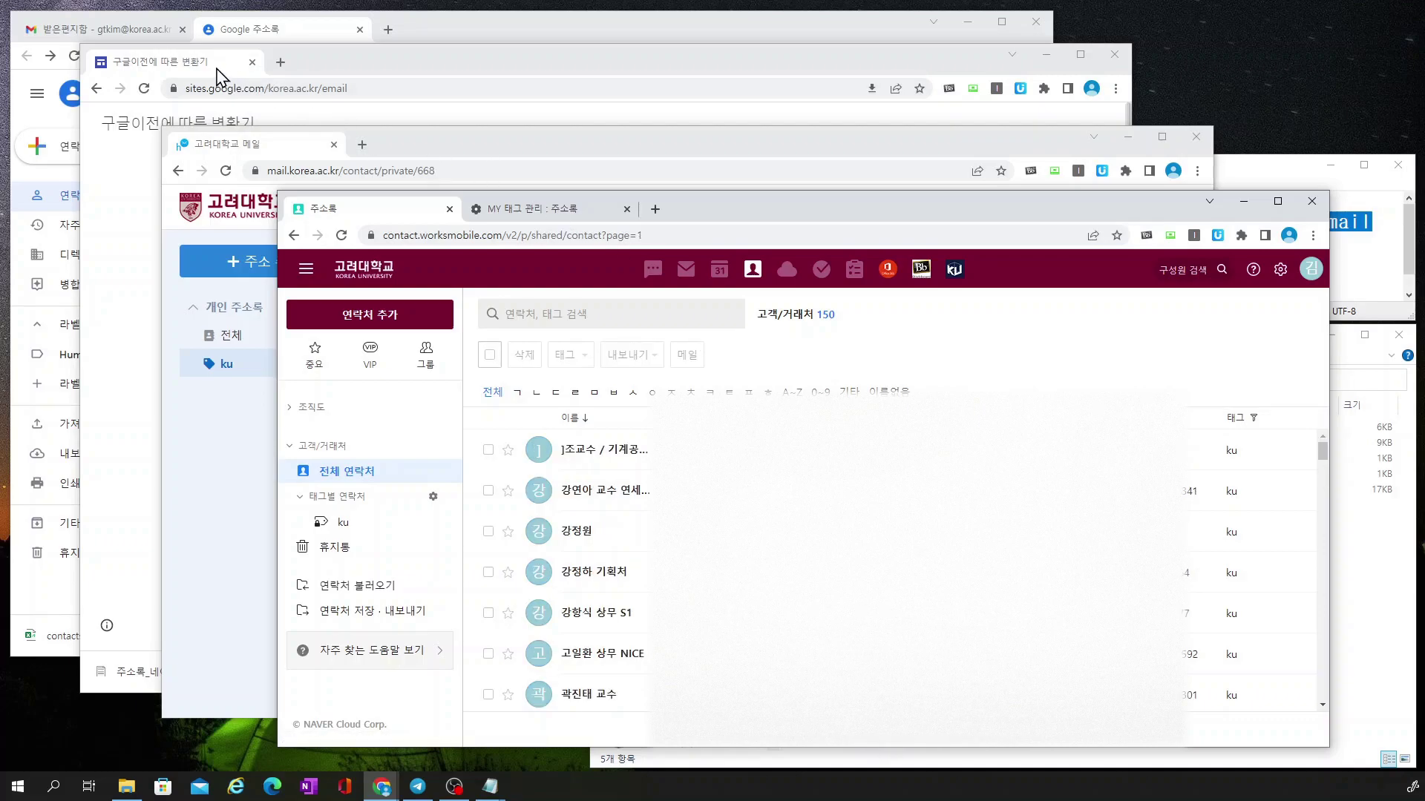
- Review the Google Contacts list, the converter page, the Hiworks address book and the Naver Works contacts in turn
click(233, 30)
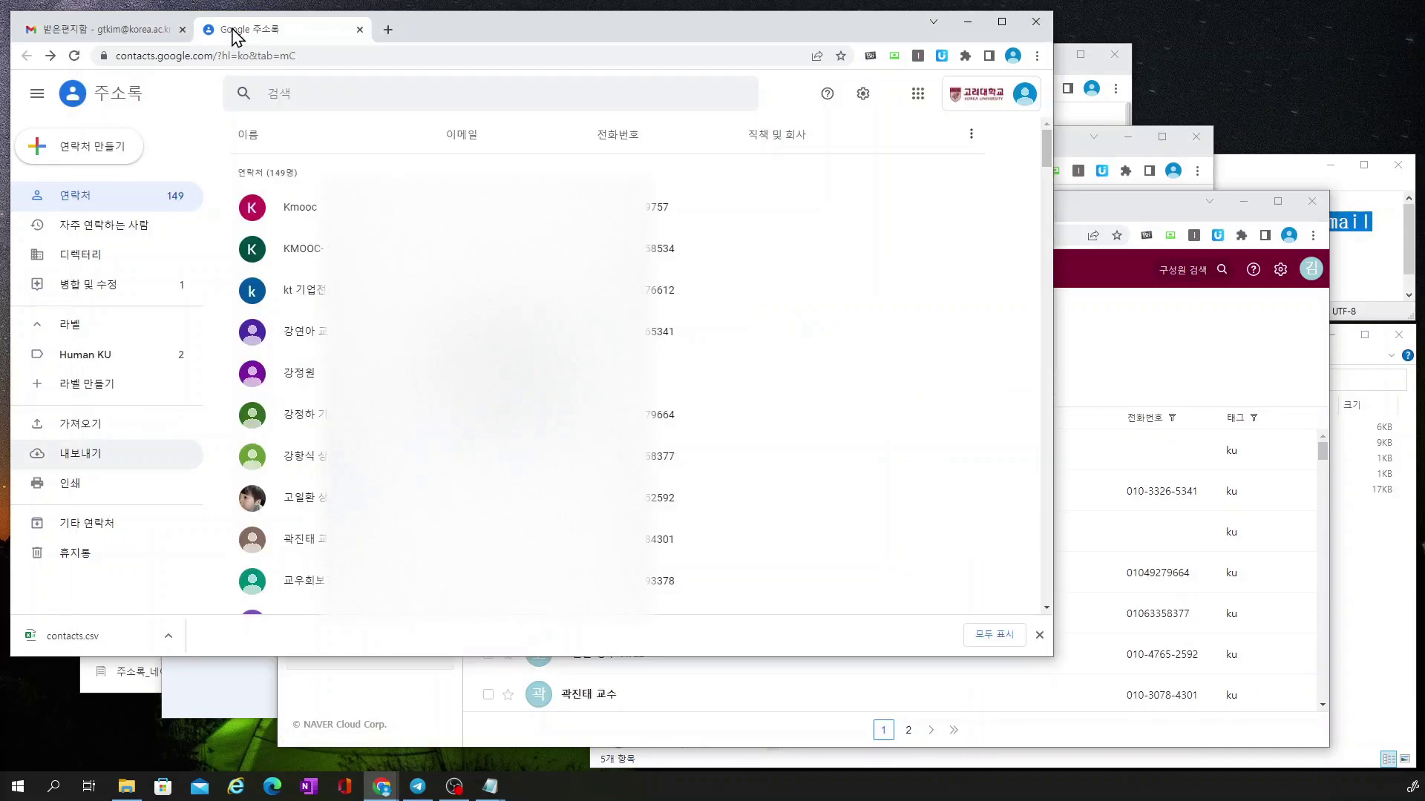
click(141, 684)
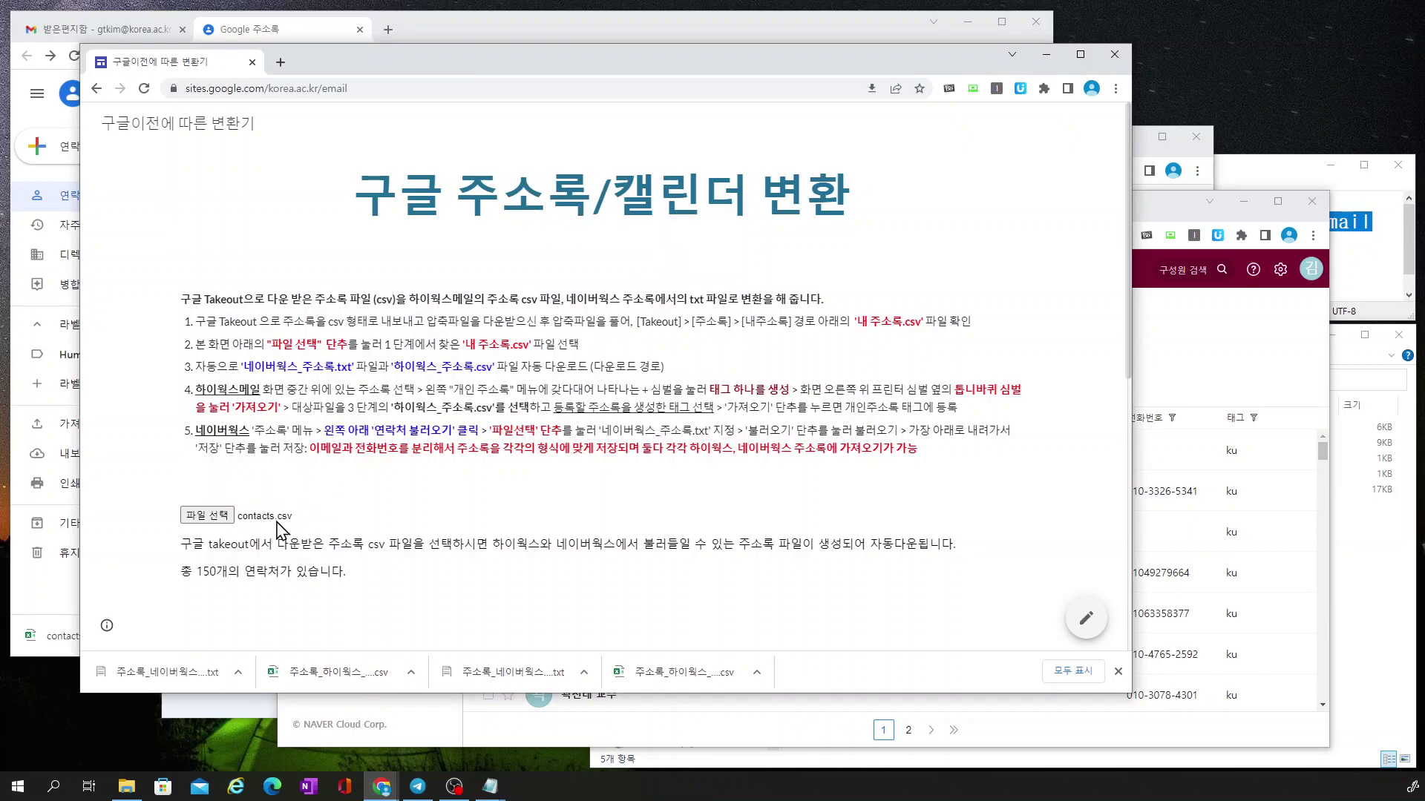
click(251, 711)
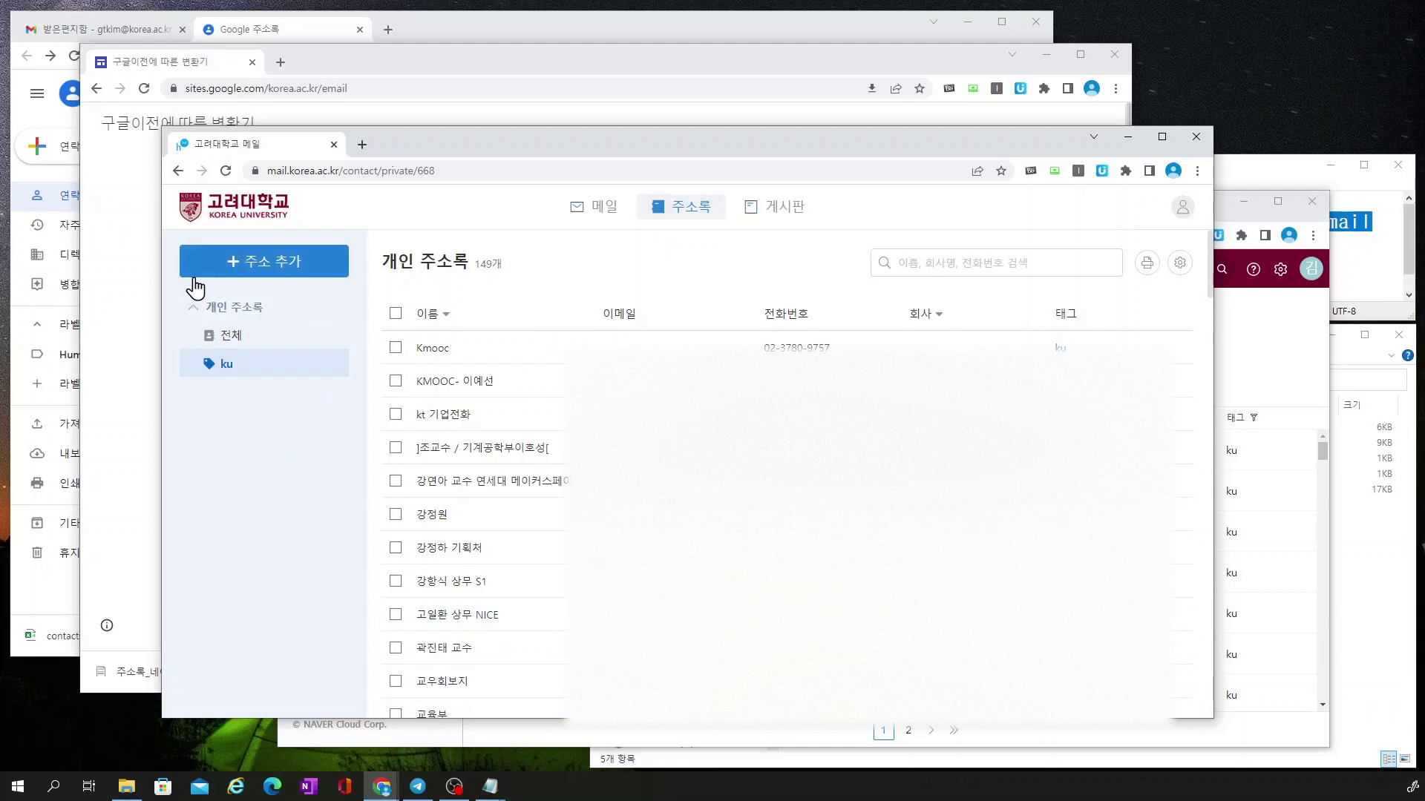
click(514, 736)
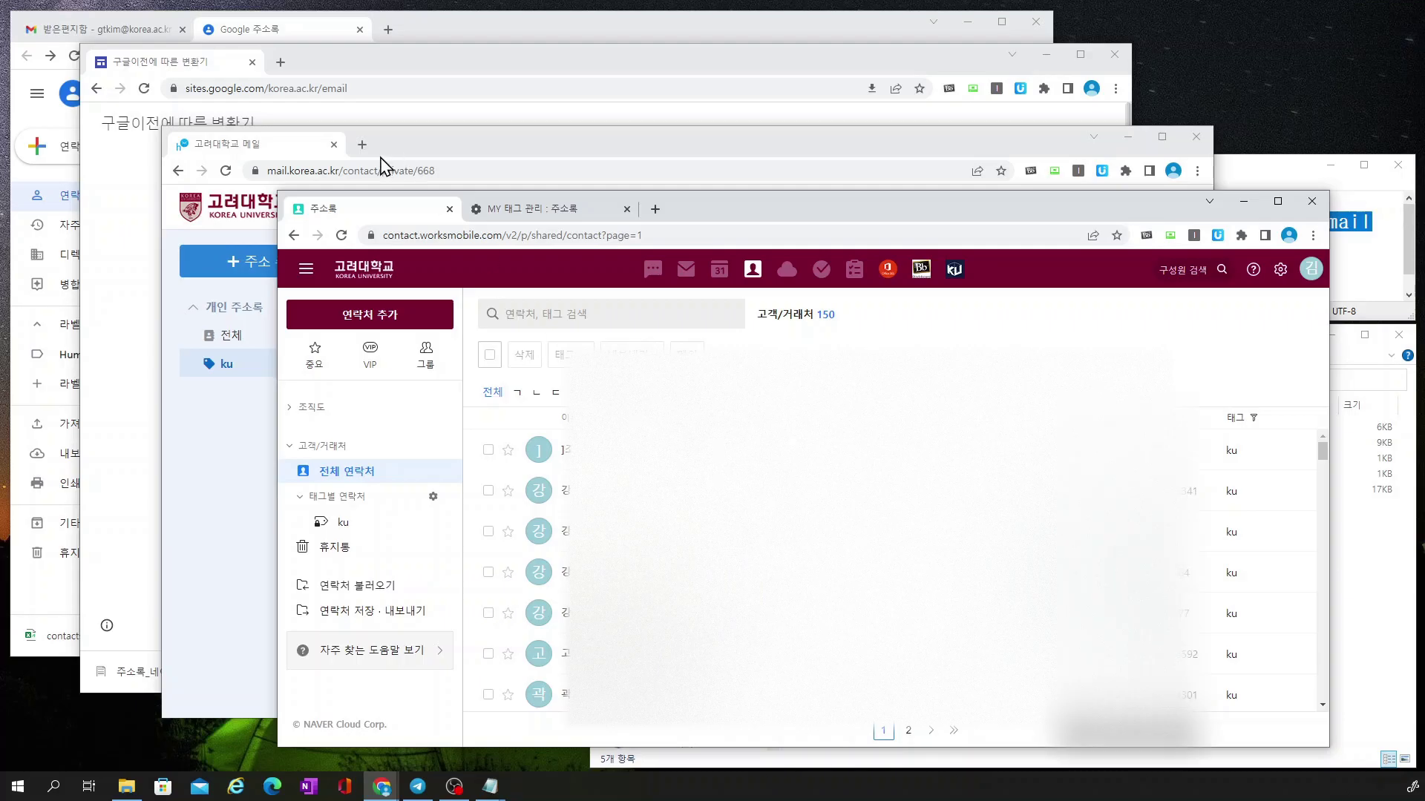
- Switch from Google Contacts to Google Calendar and export the Gmail-named calendar from its settings
click(268, 31)
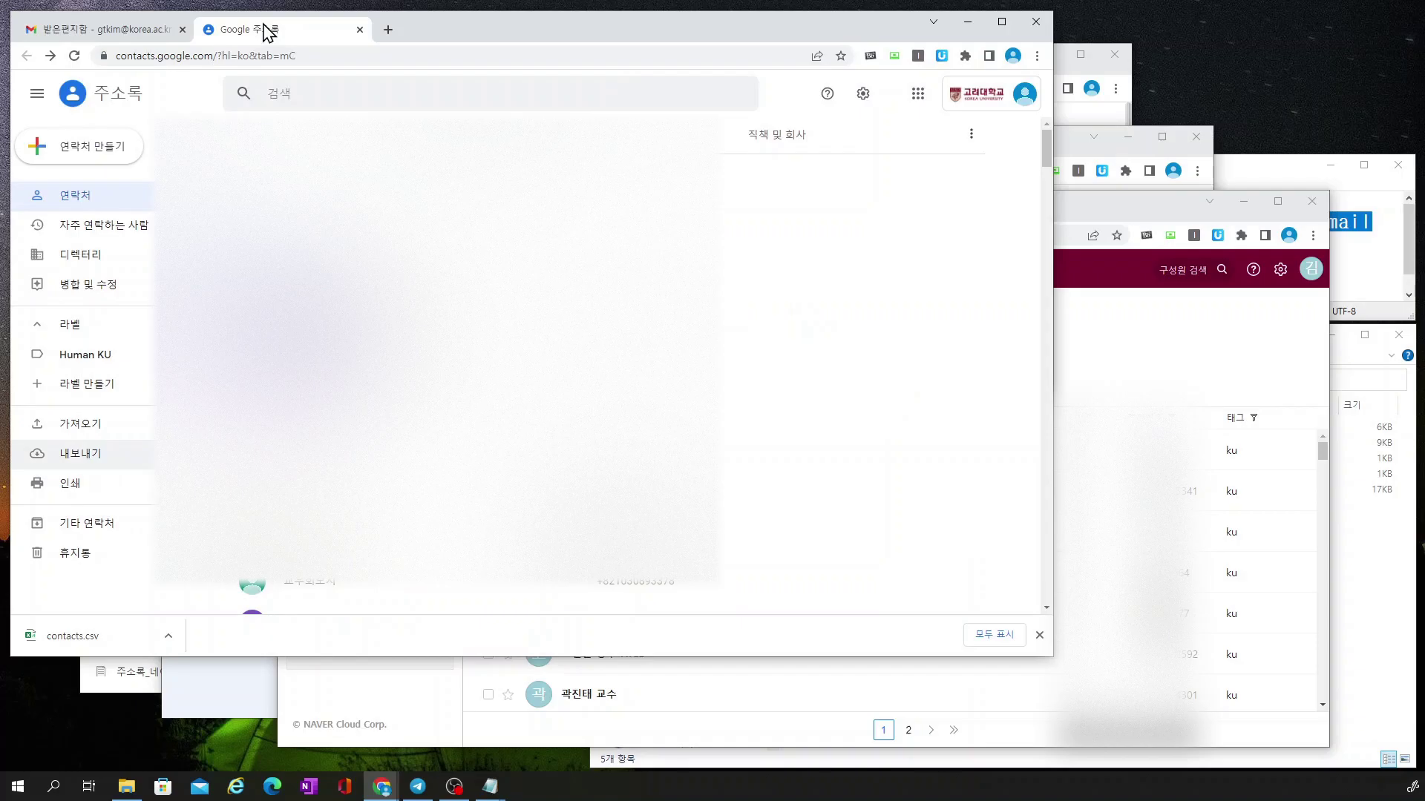
click(918, 94)
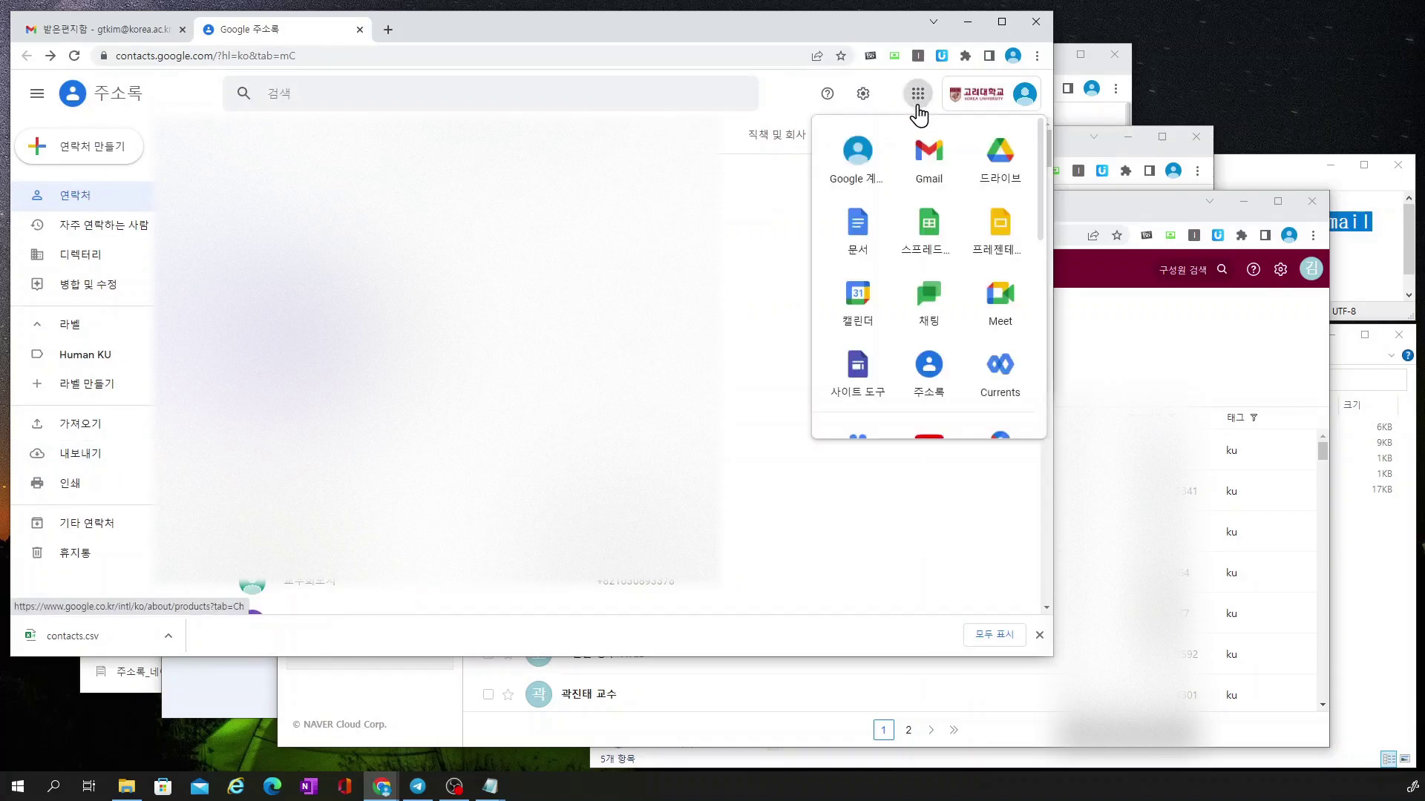
click(857, 303)
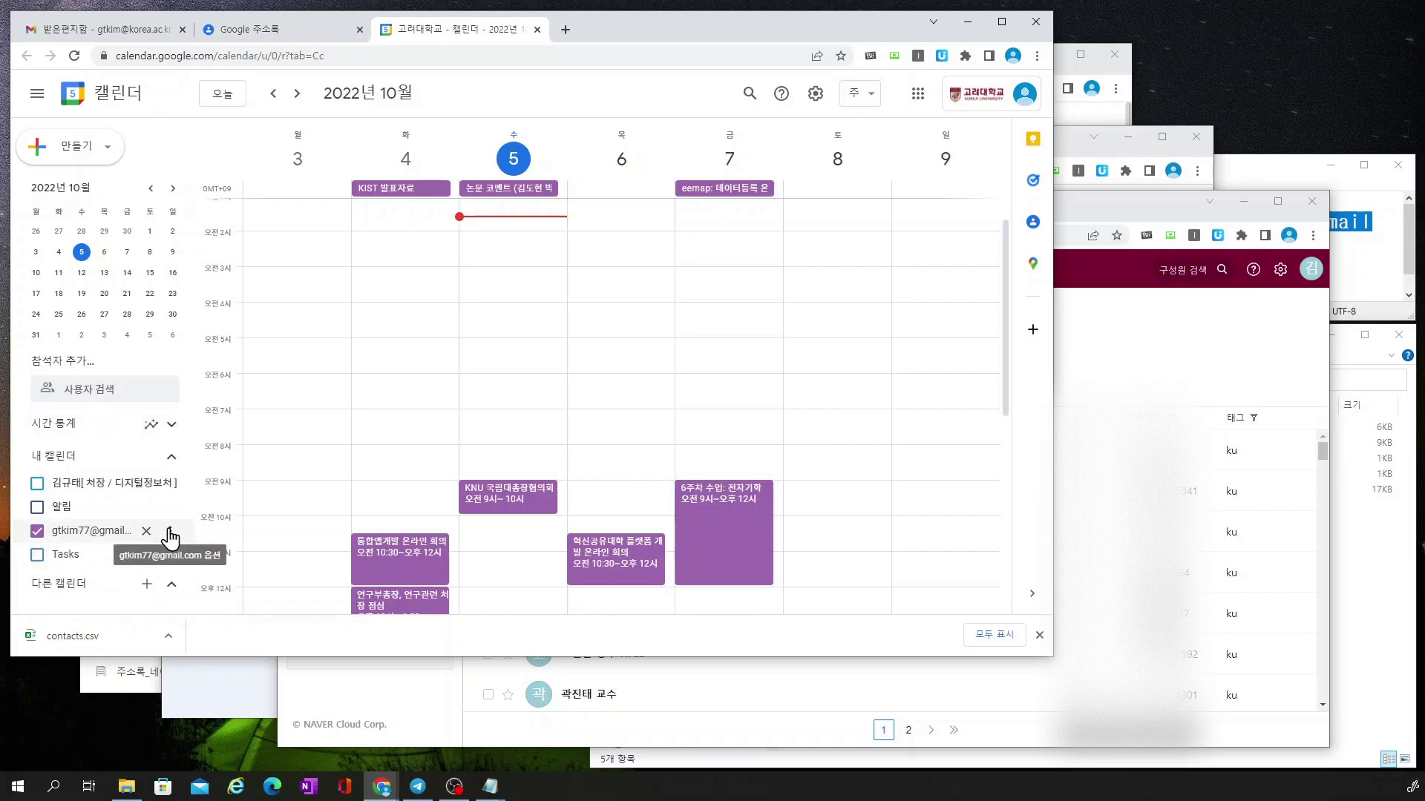
click(170, 533)
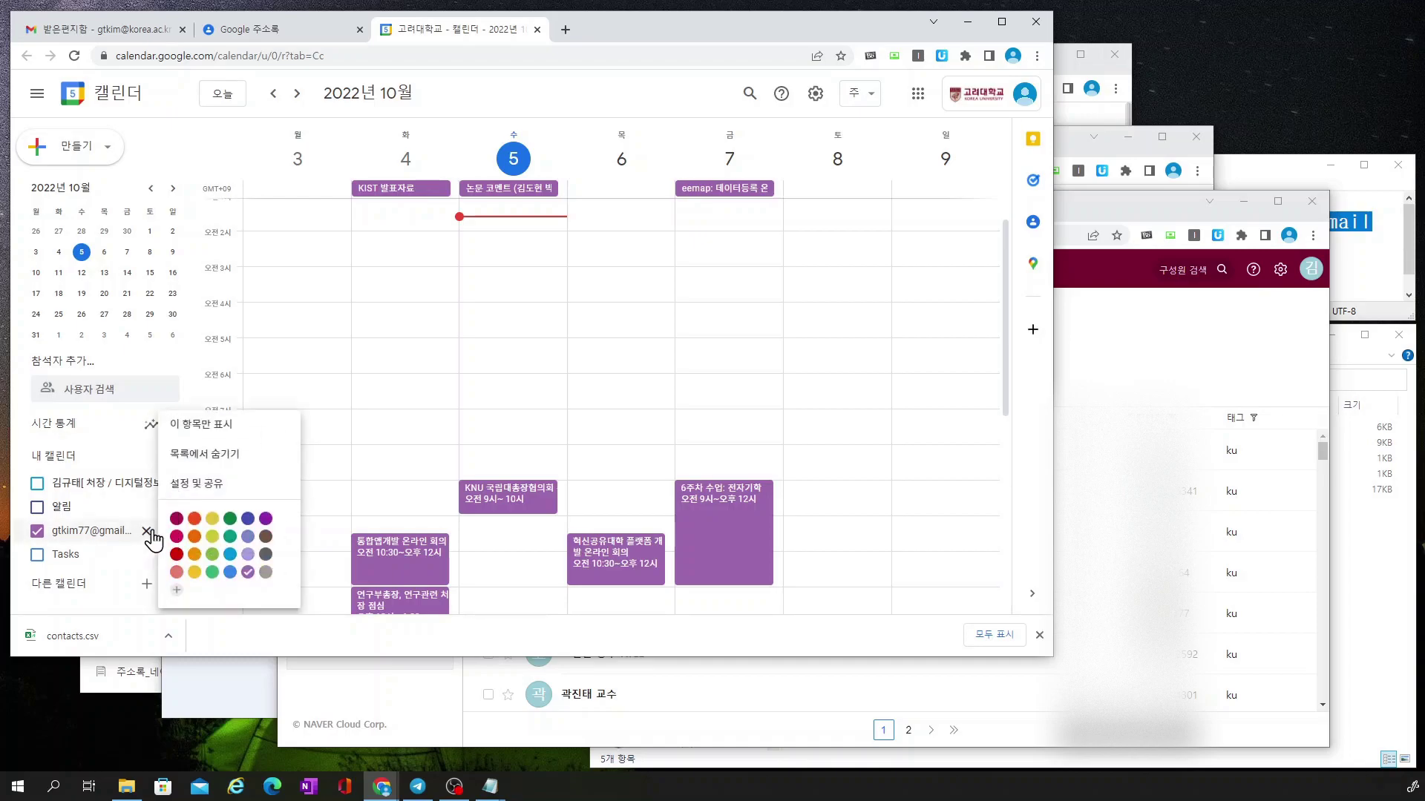
click(205, 490)
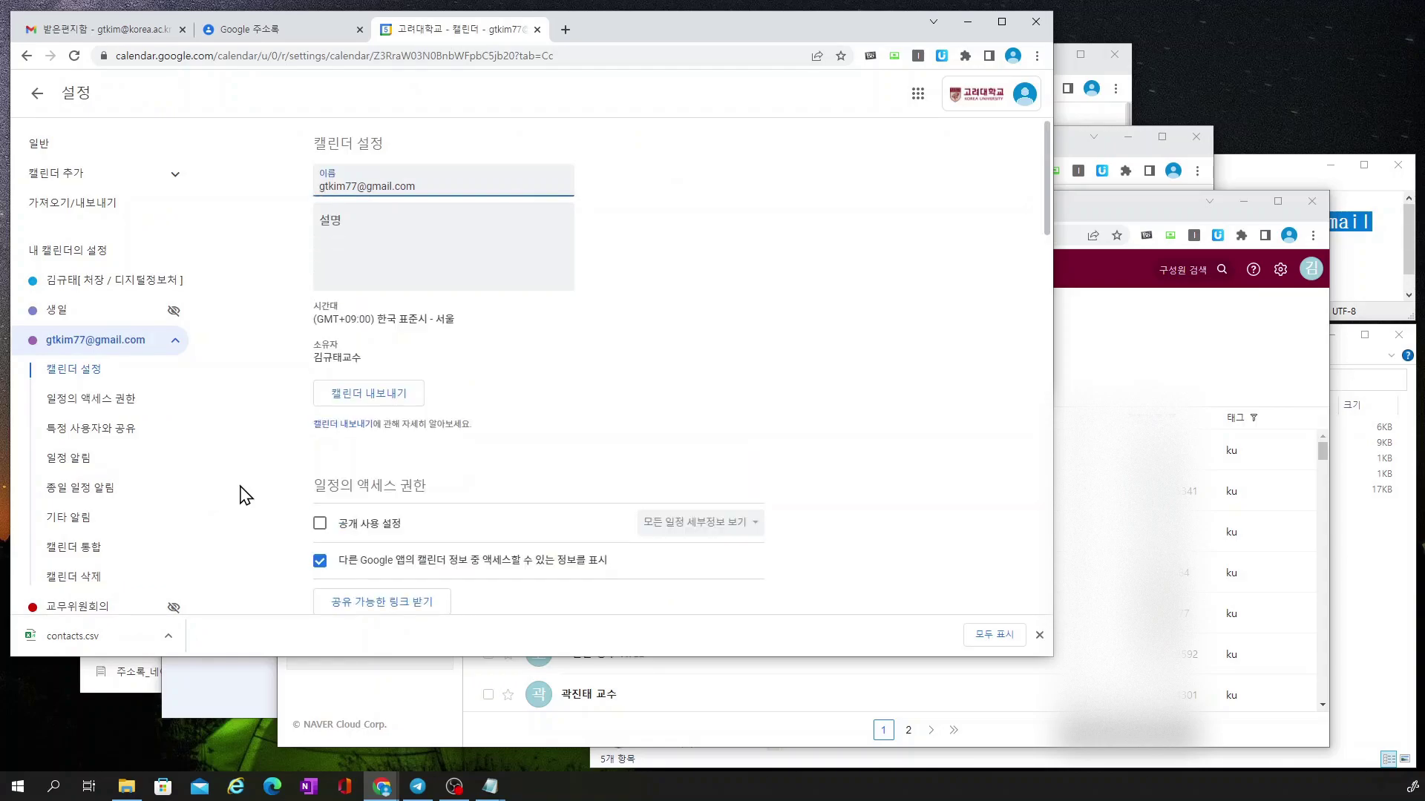
click(388, 398)
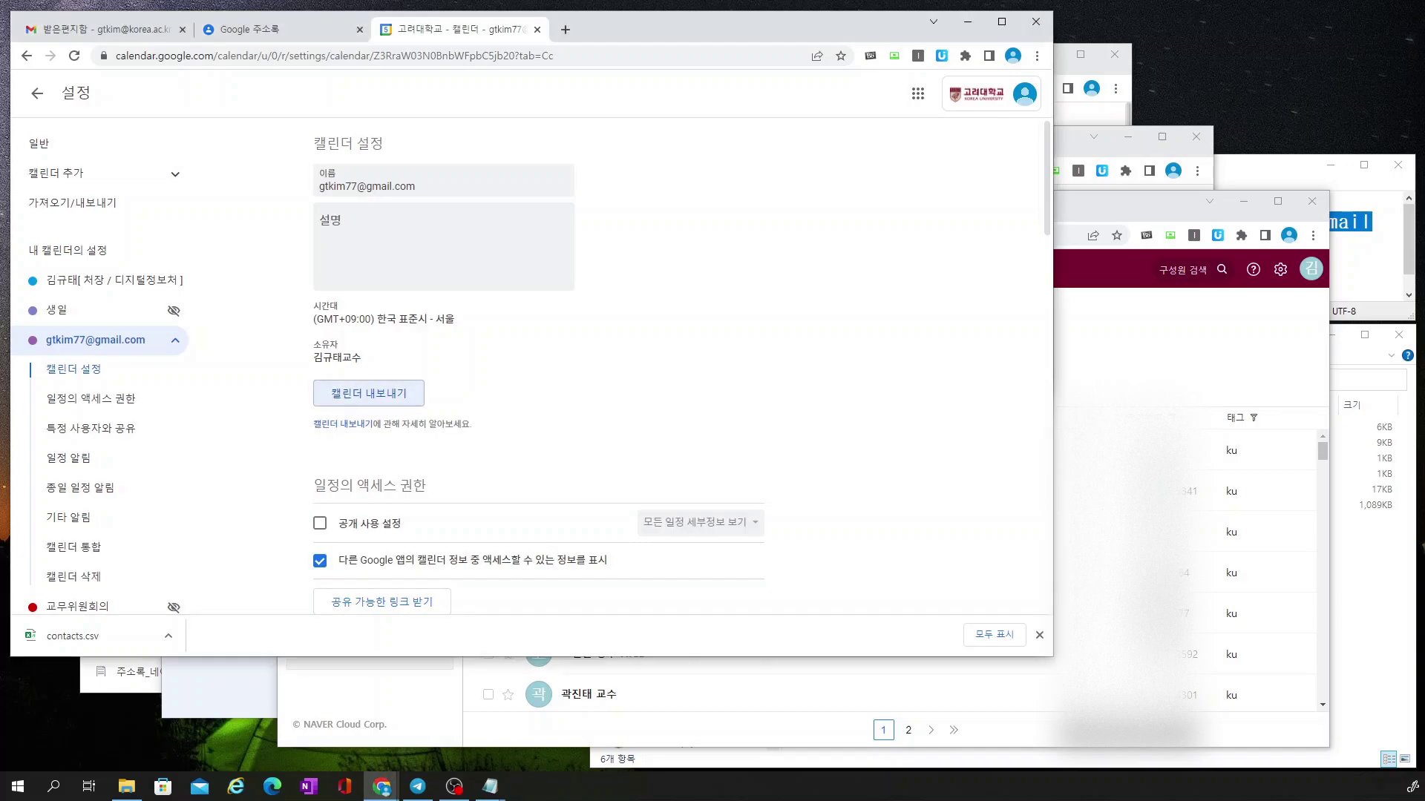
- Extract the exported calendar zip in the download folder into a folder named after the archive, and open that folder
click(1360, 612)
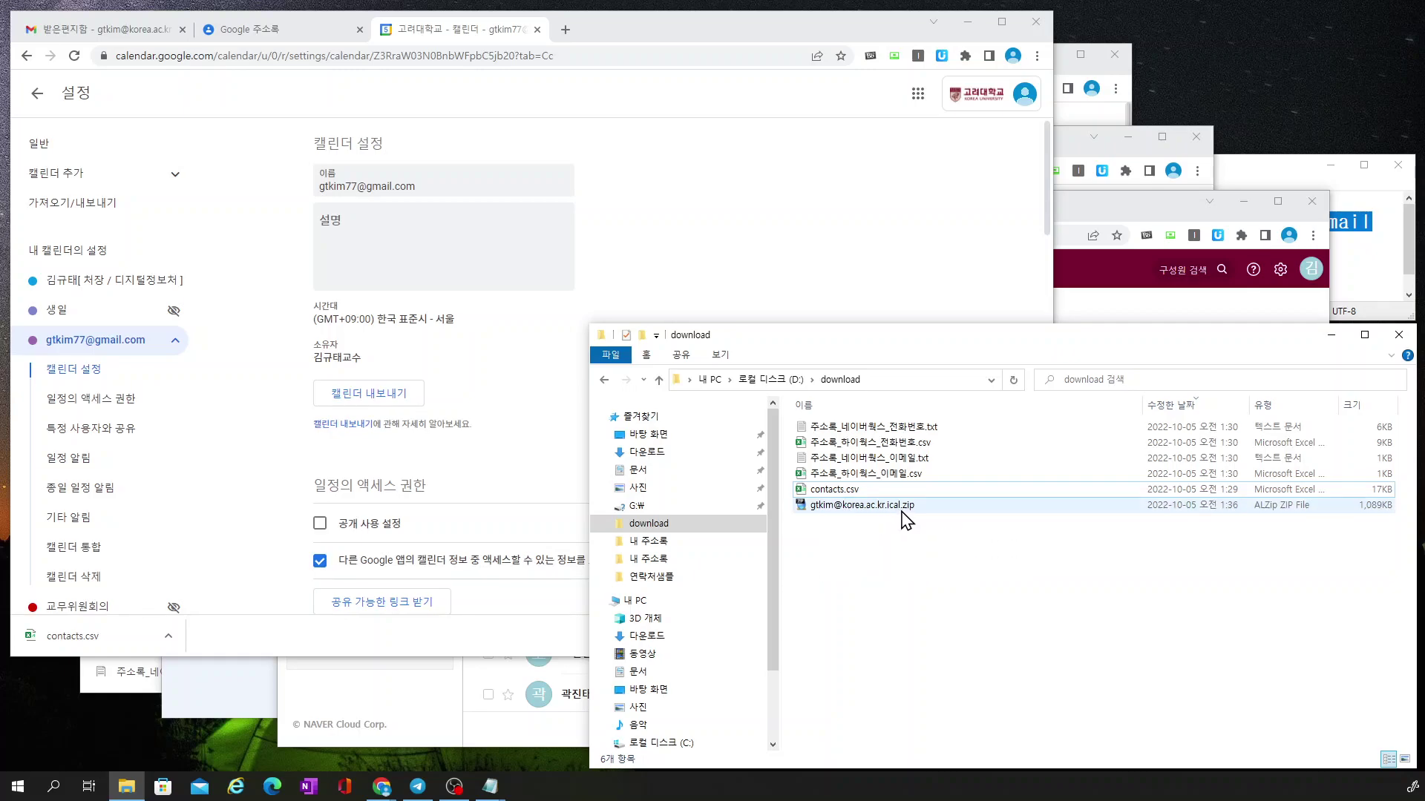
right_click(850, 509)
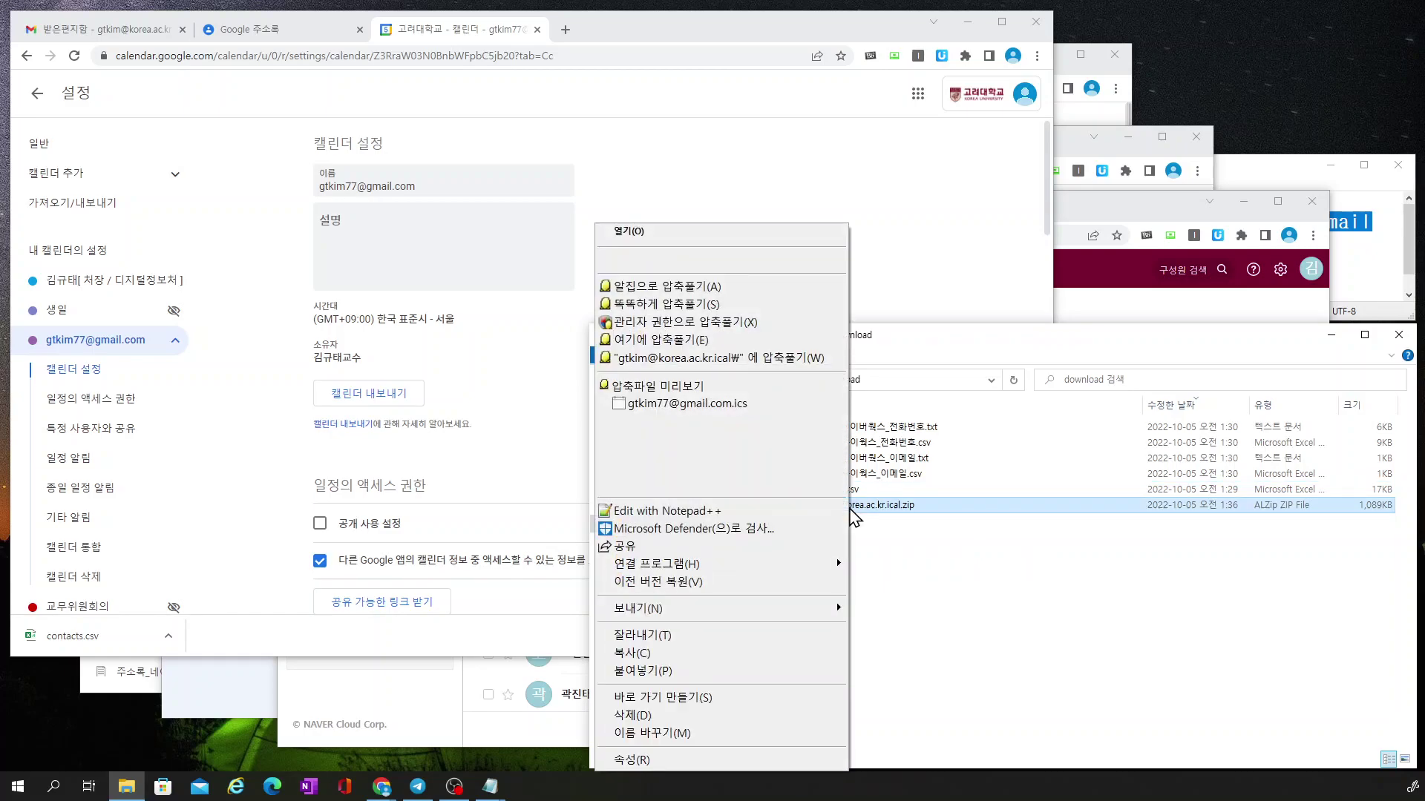
click(740, 359)
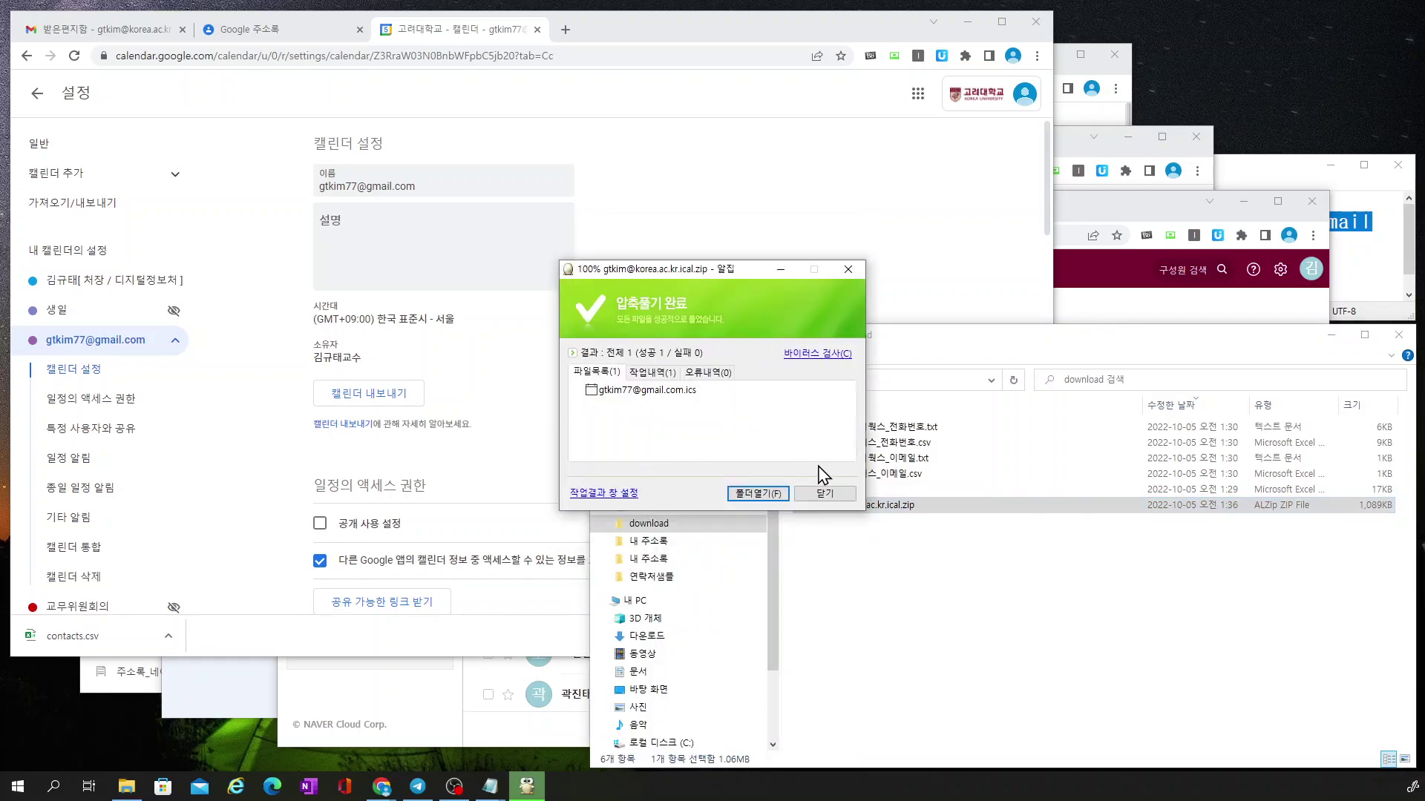
click(826, 494)
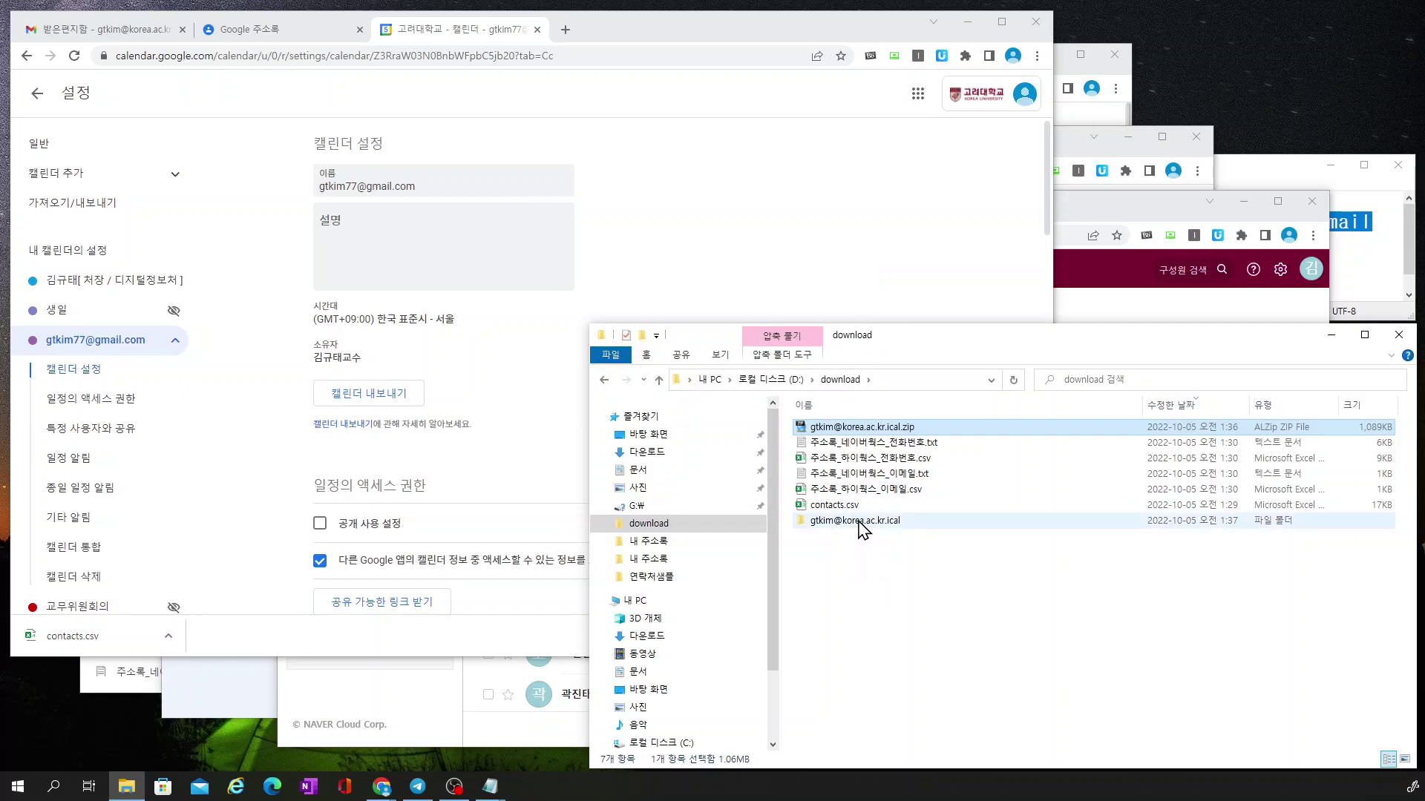
double_click(859, 522)
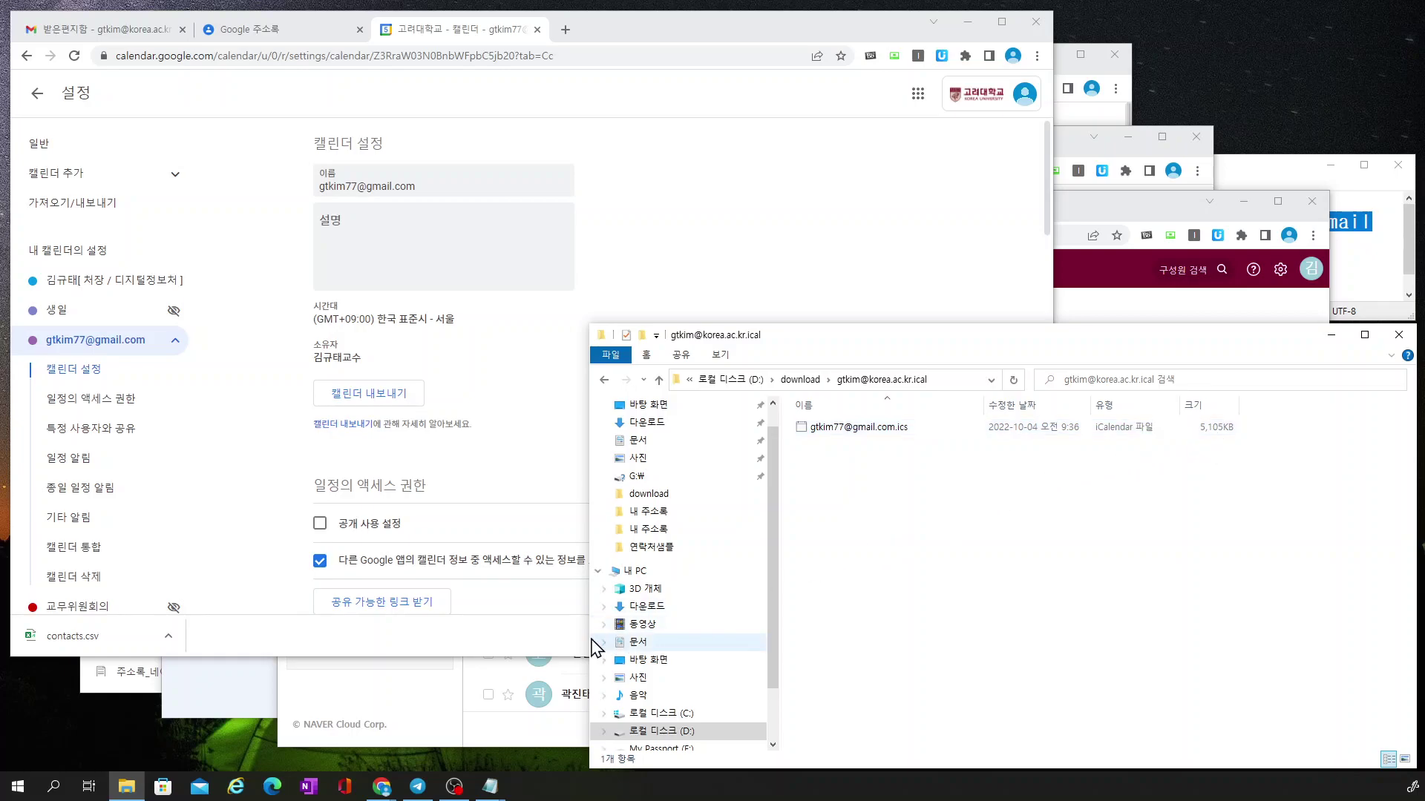
- Switch to the Naver Works calendar and create a new calendar named ku with the default settings
click(453, 717)
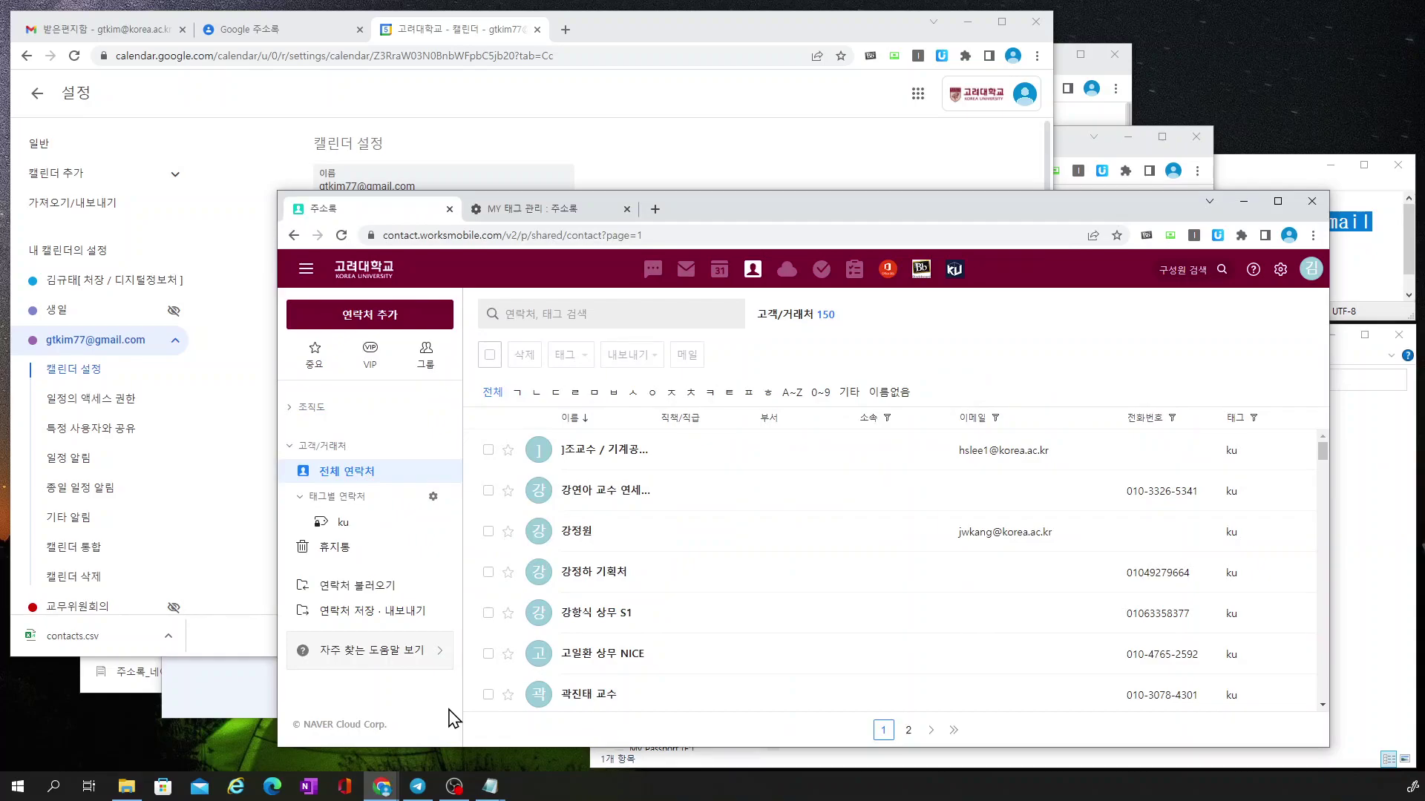
click(719, 270)
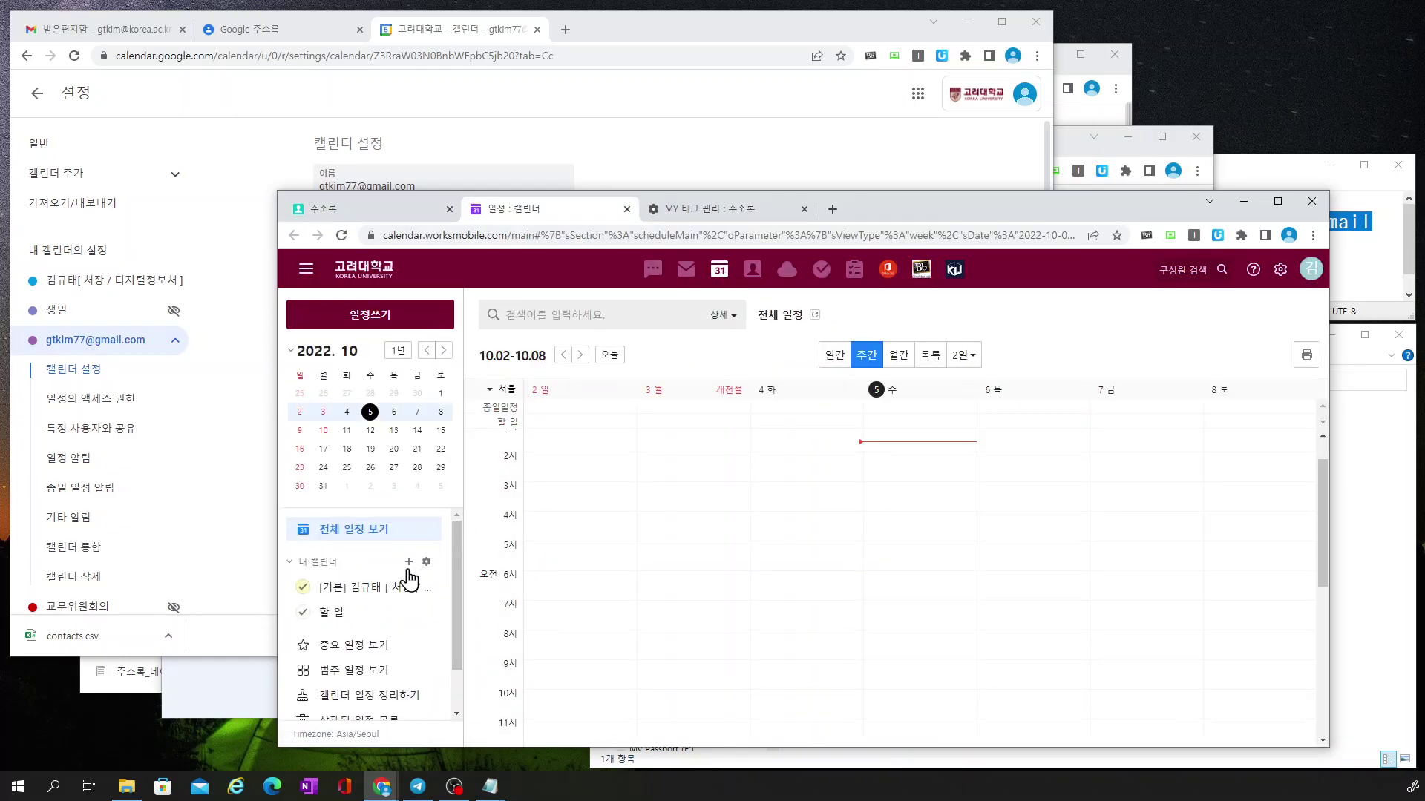
click(408, 563)
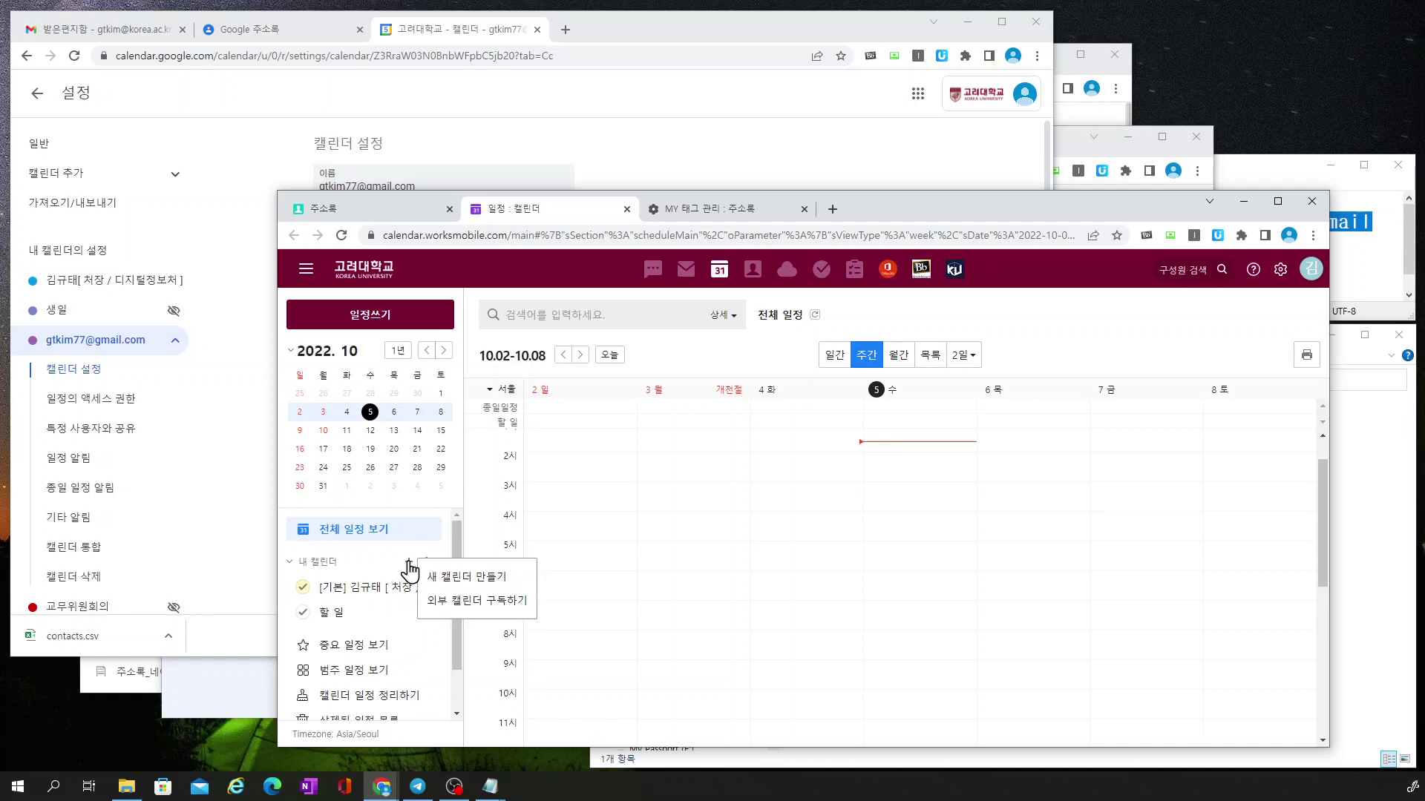
click(457, 584)
click(729, 366)
text(ku)
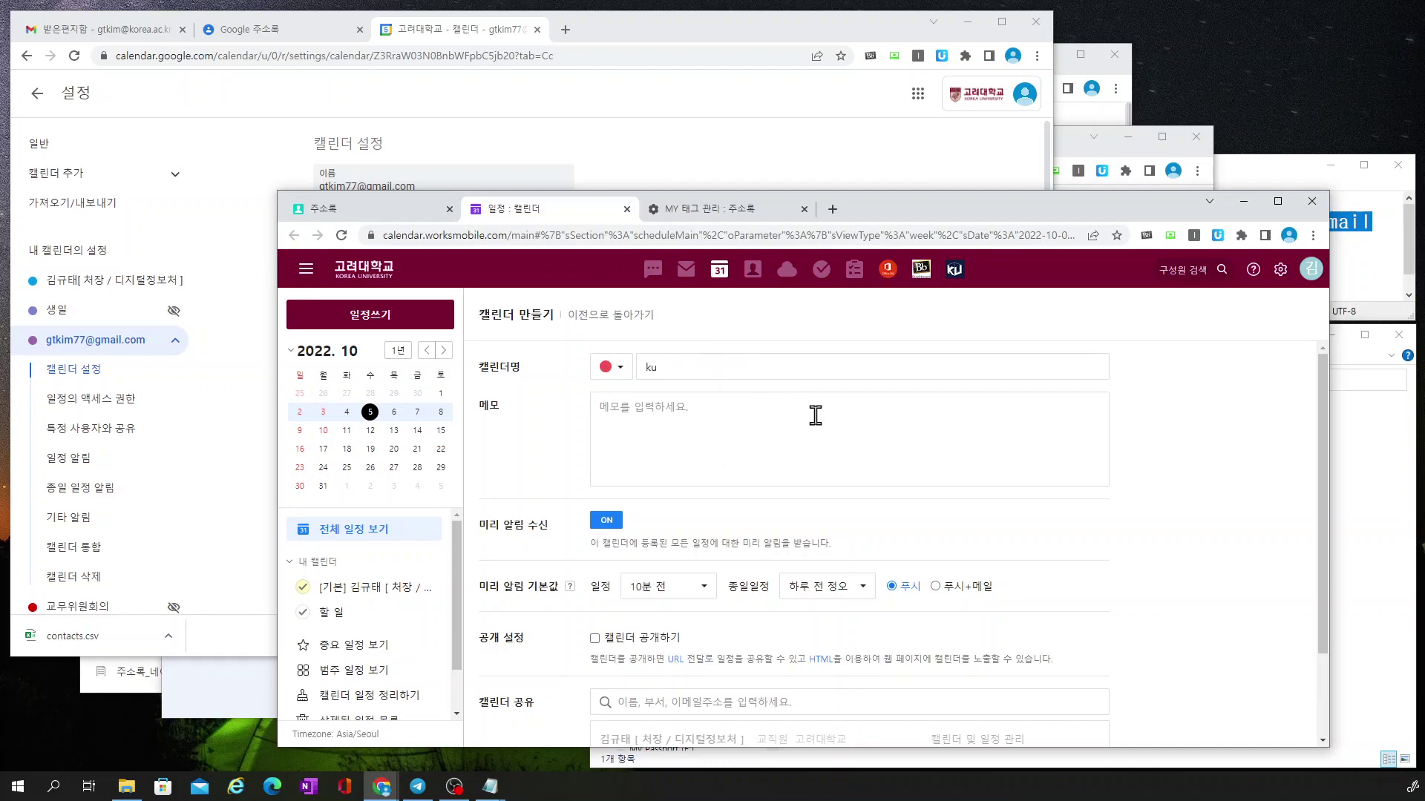
scroll(853, 445, down, 3)
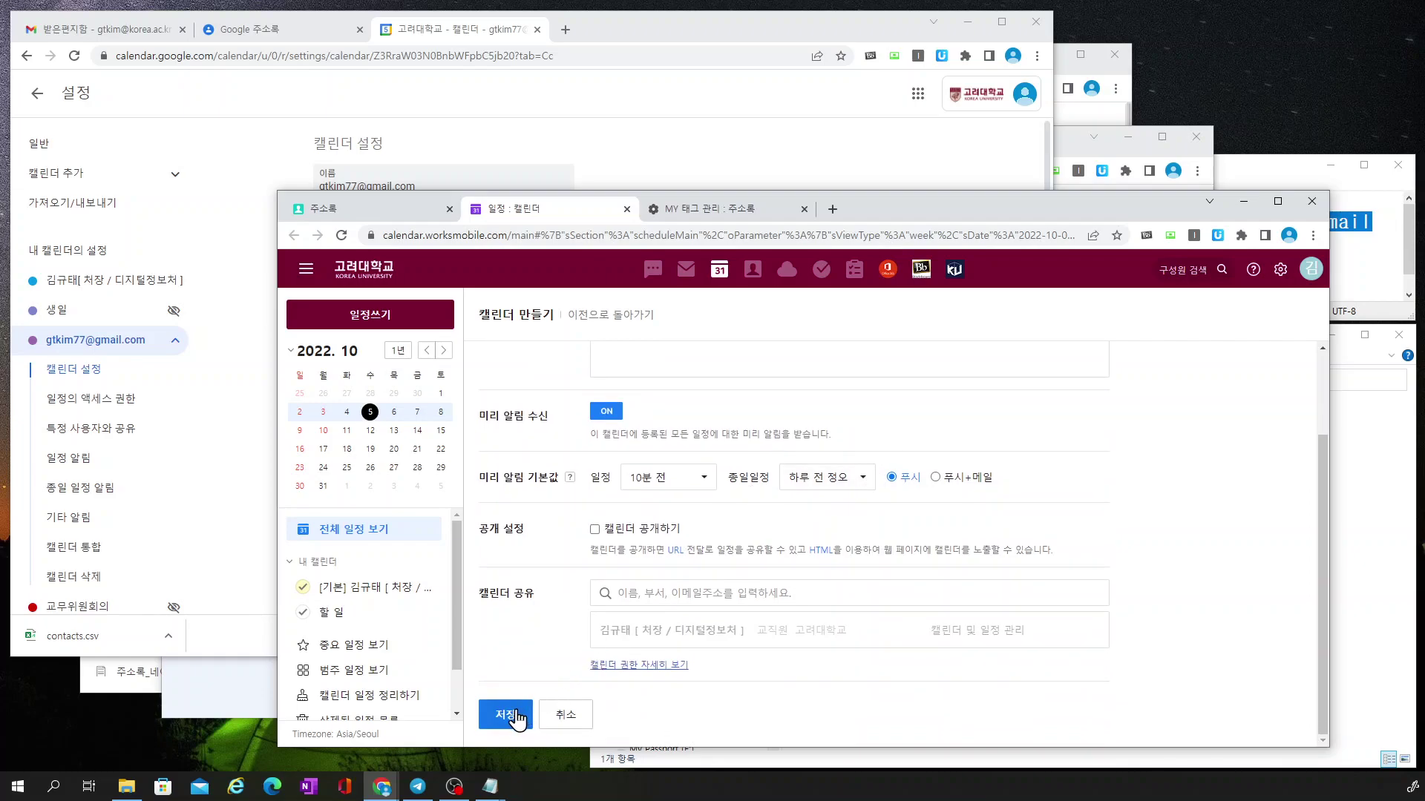
click(512, 715)
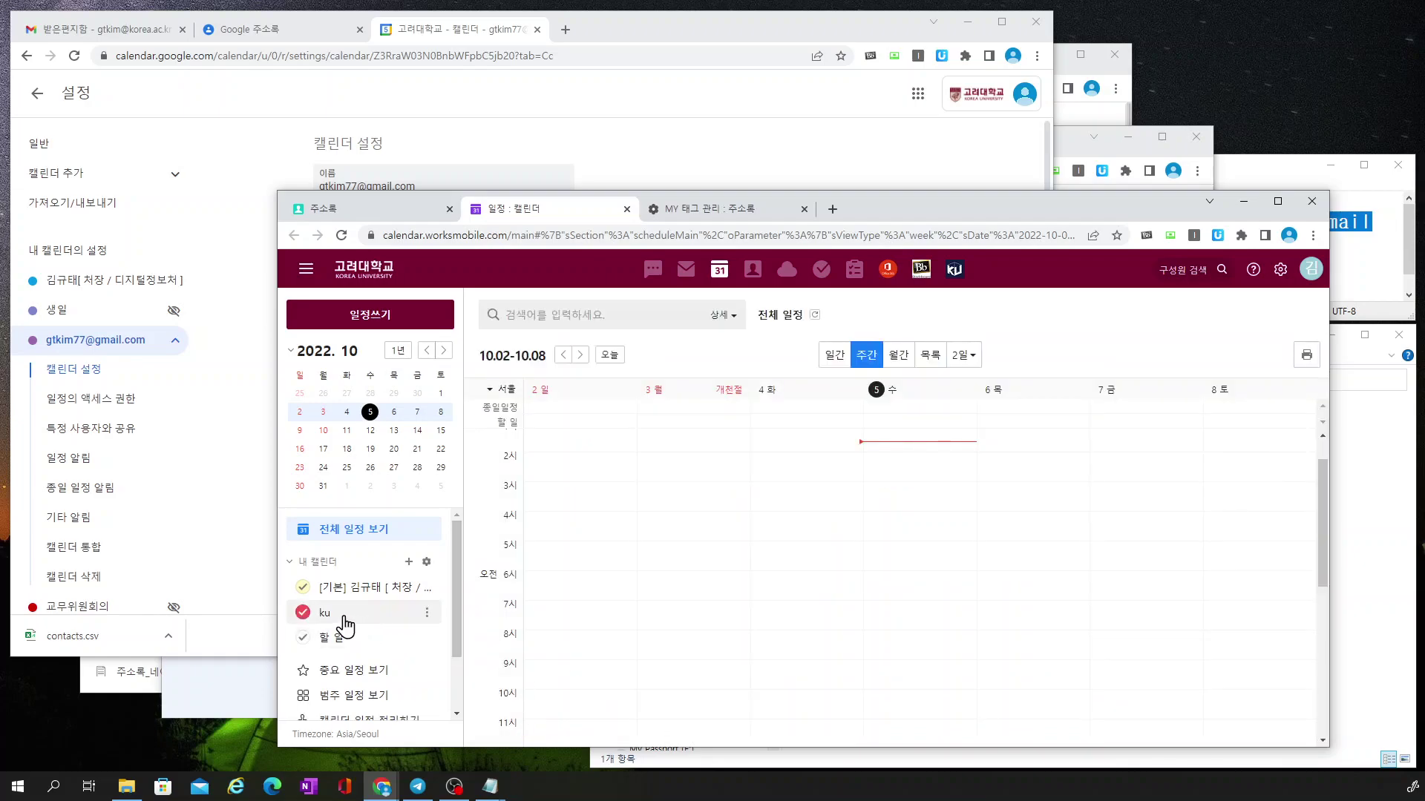
- Try to import the extracted Gmail-named ics file from the download folder's iCal subfolder into the ku calendar
click(427, 613)
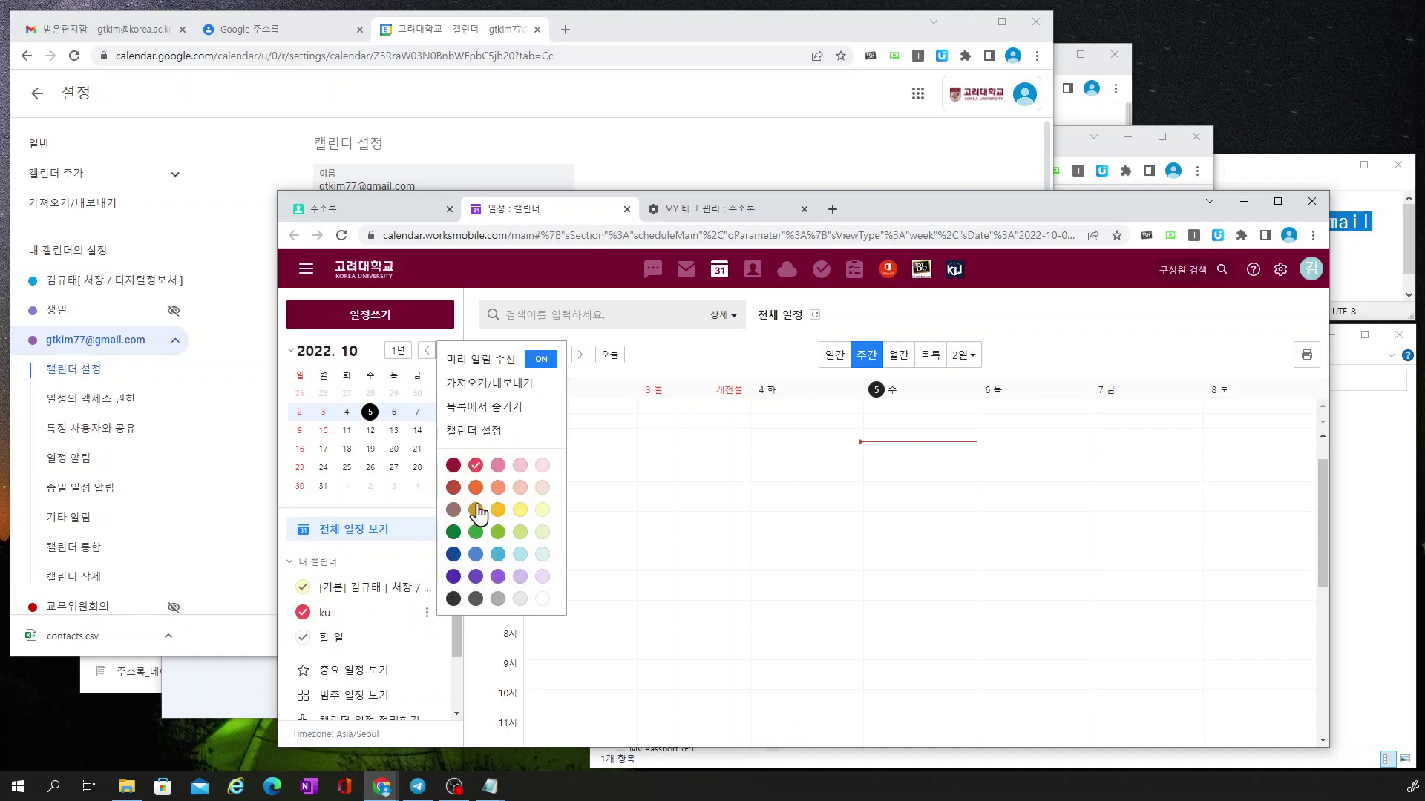
click(488, 385)
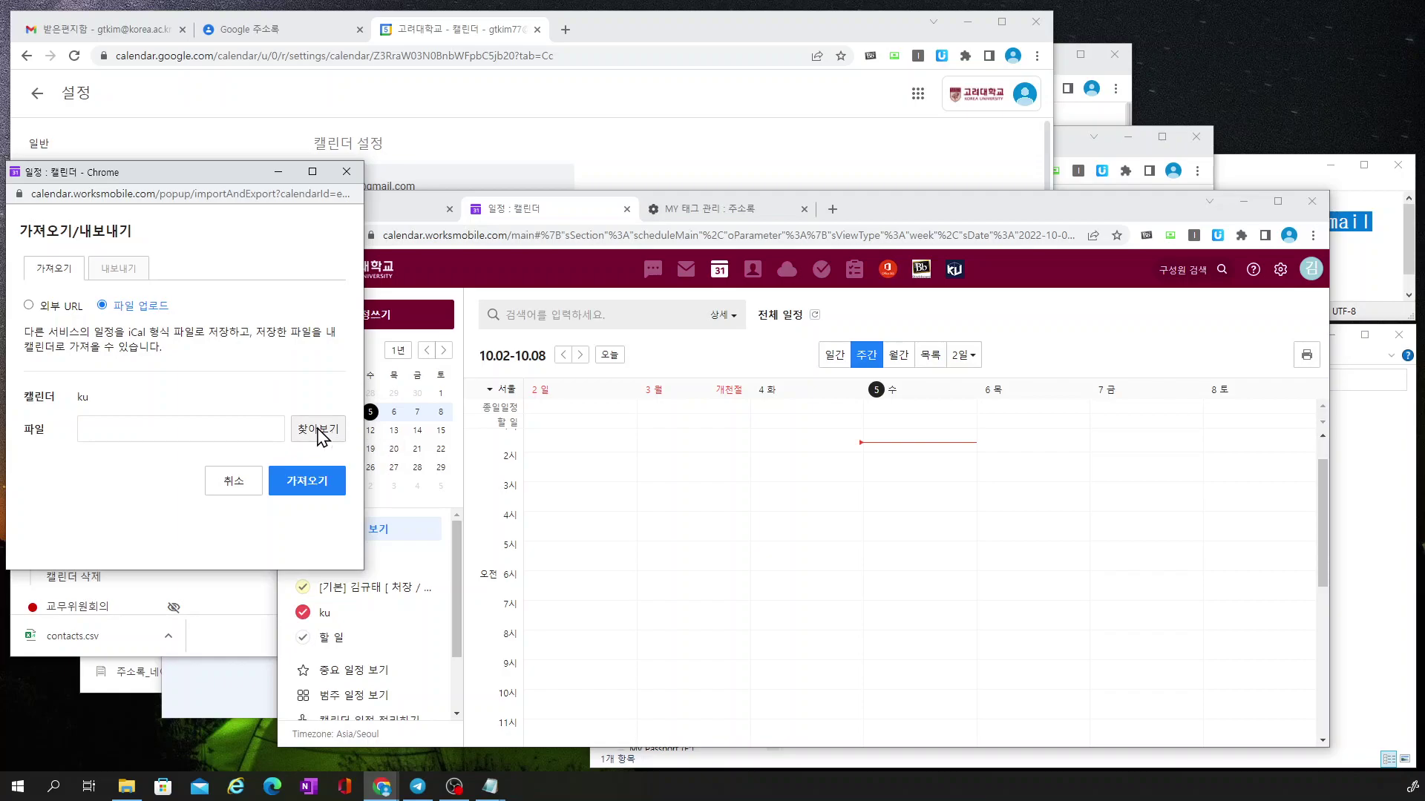
click(319, 432)
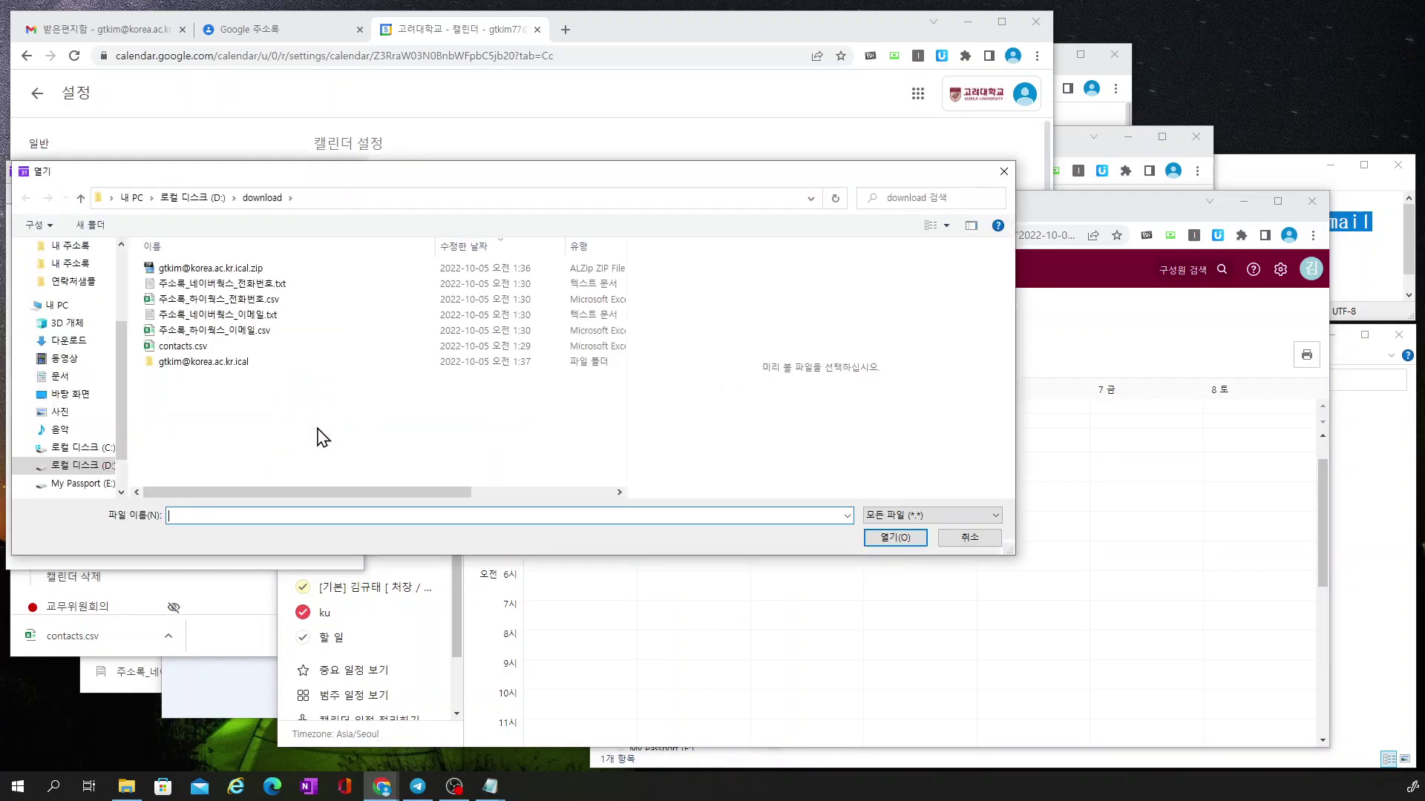
double_click(224, 363)
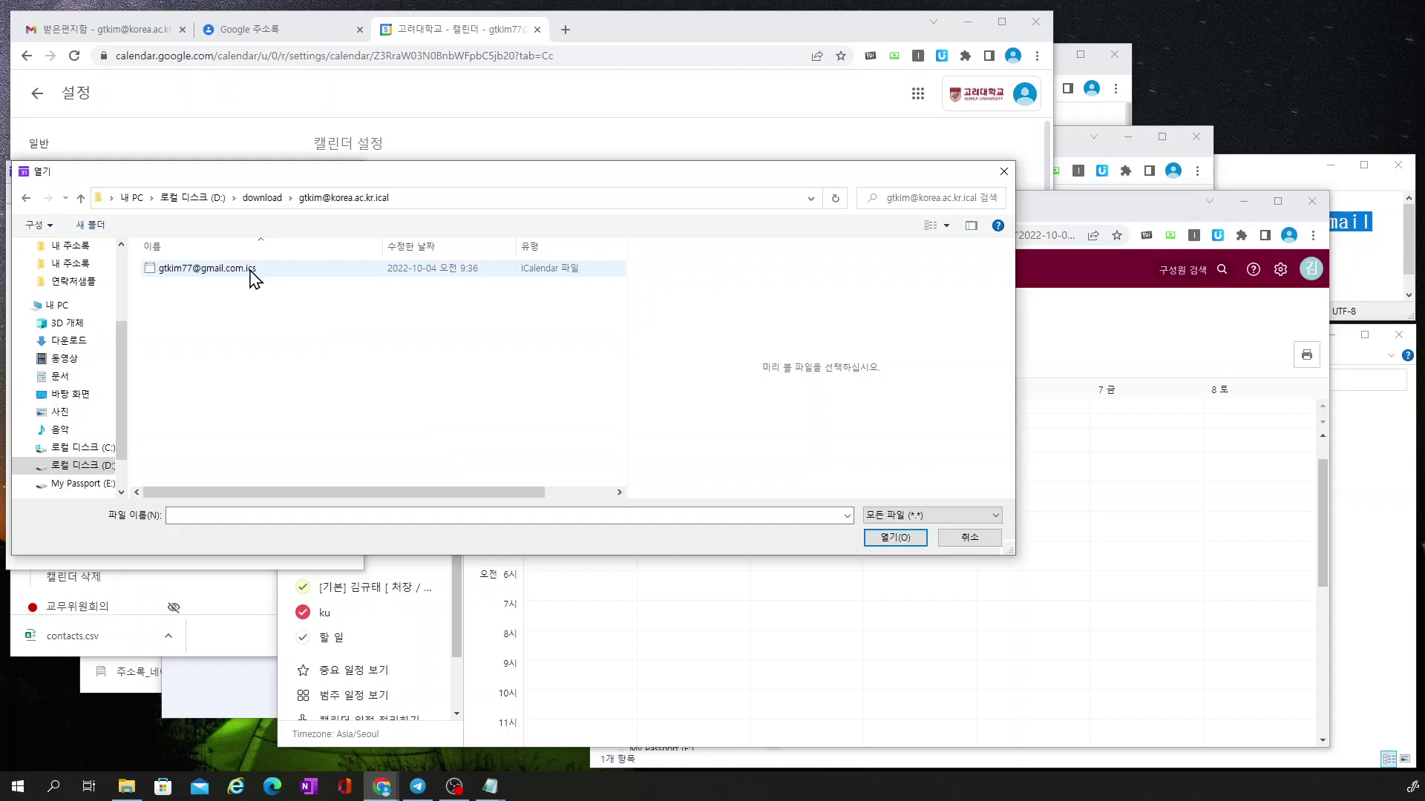
click(250, 271)
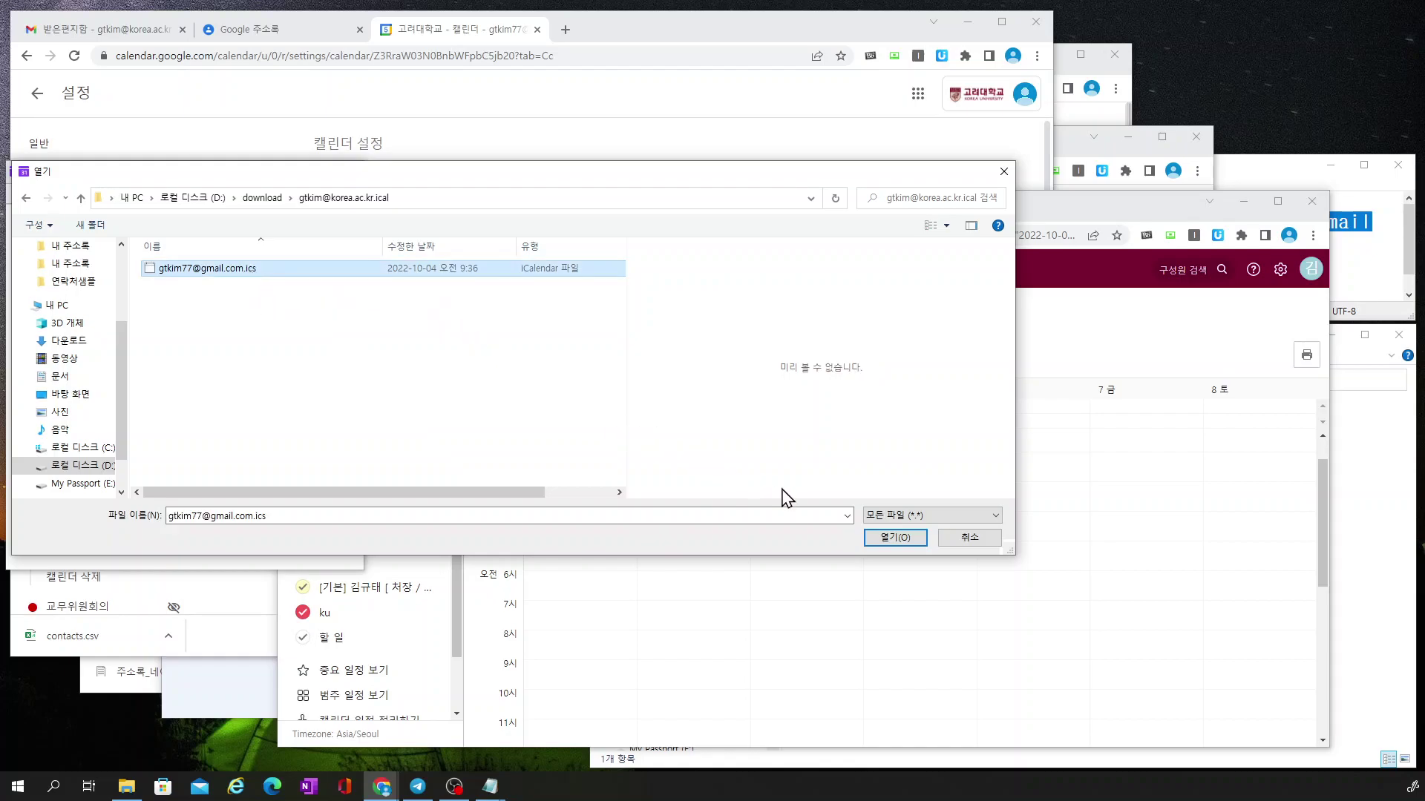
click(884, 541)
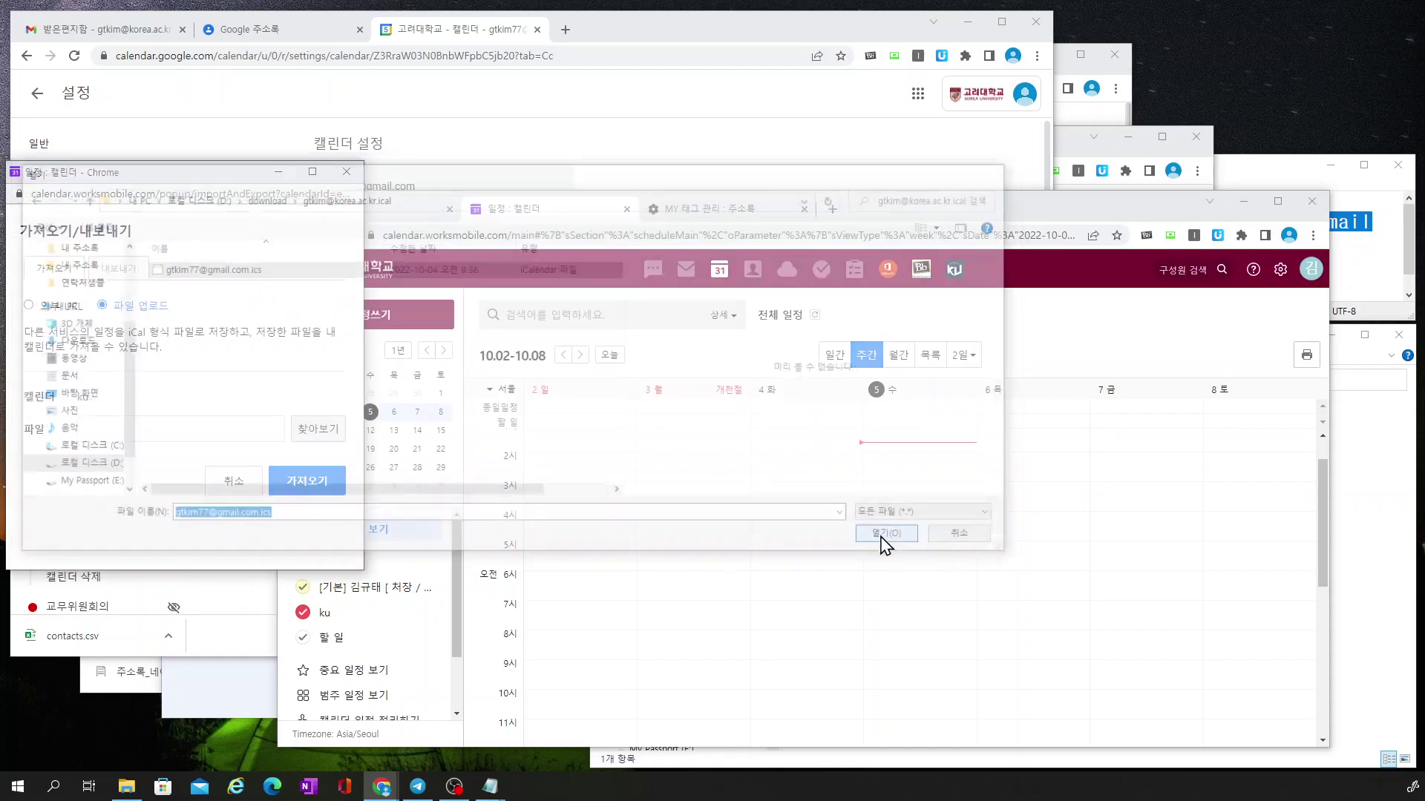
click(307, 482)
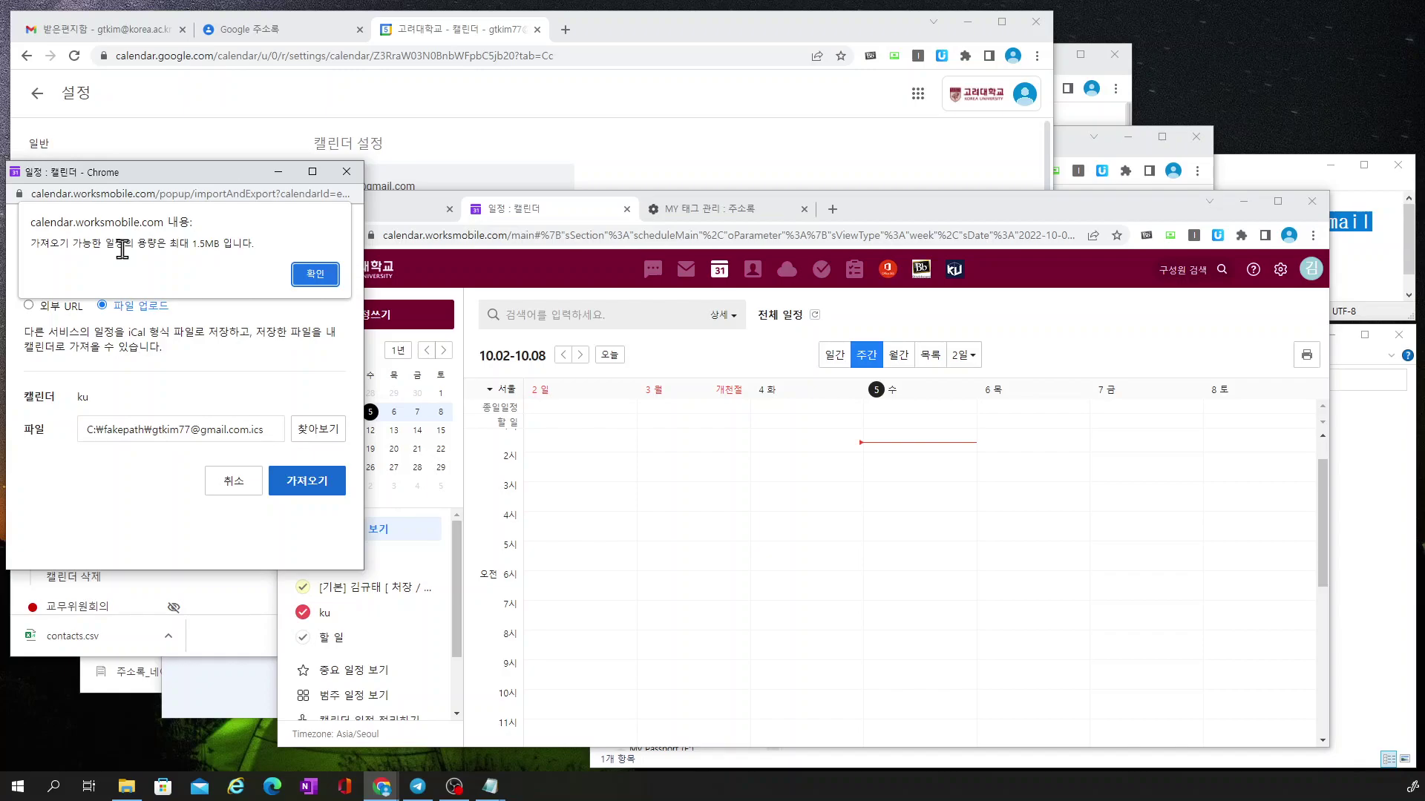
click(315, 274)
click(245, 486)
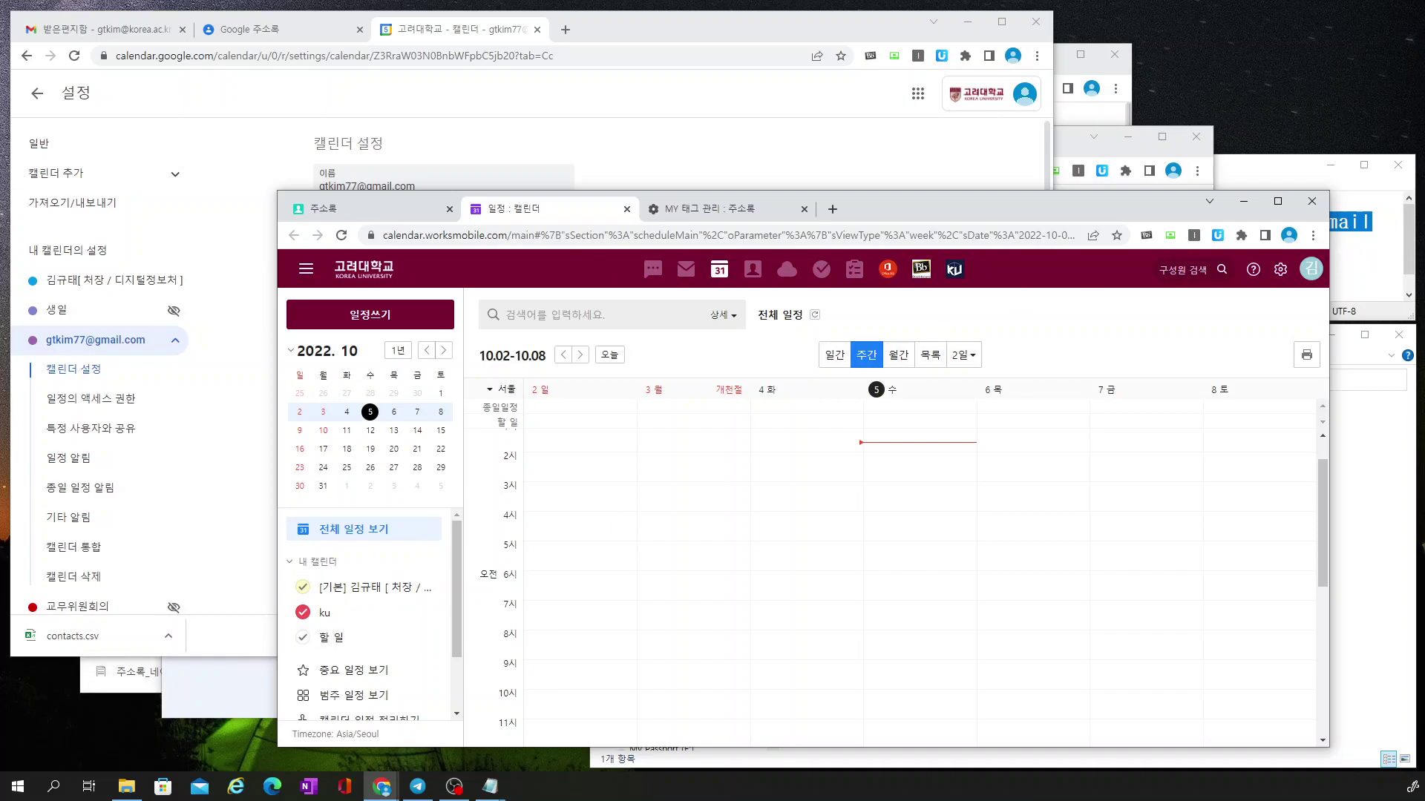
- Bring the calendar migration notes forward, switch to the Google contacts/calendar converter page, reload it and dismiss its list of downloads
drag(649, 136, 1190, 111)
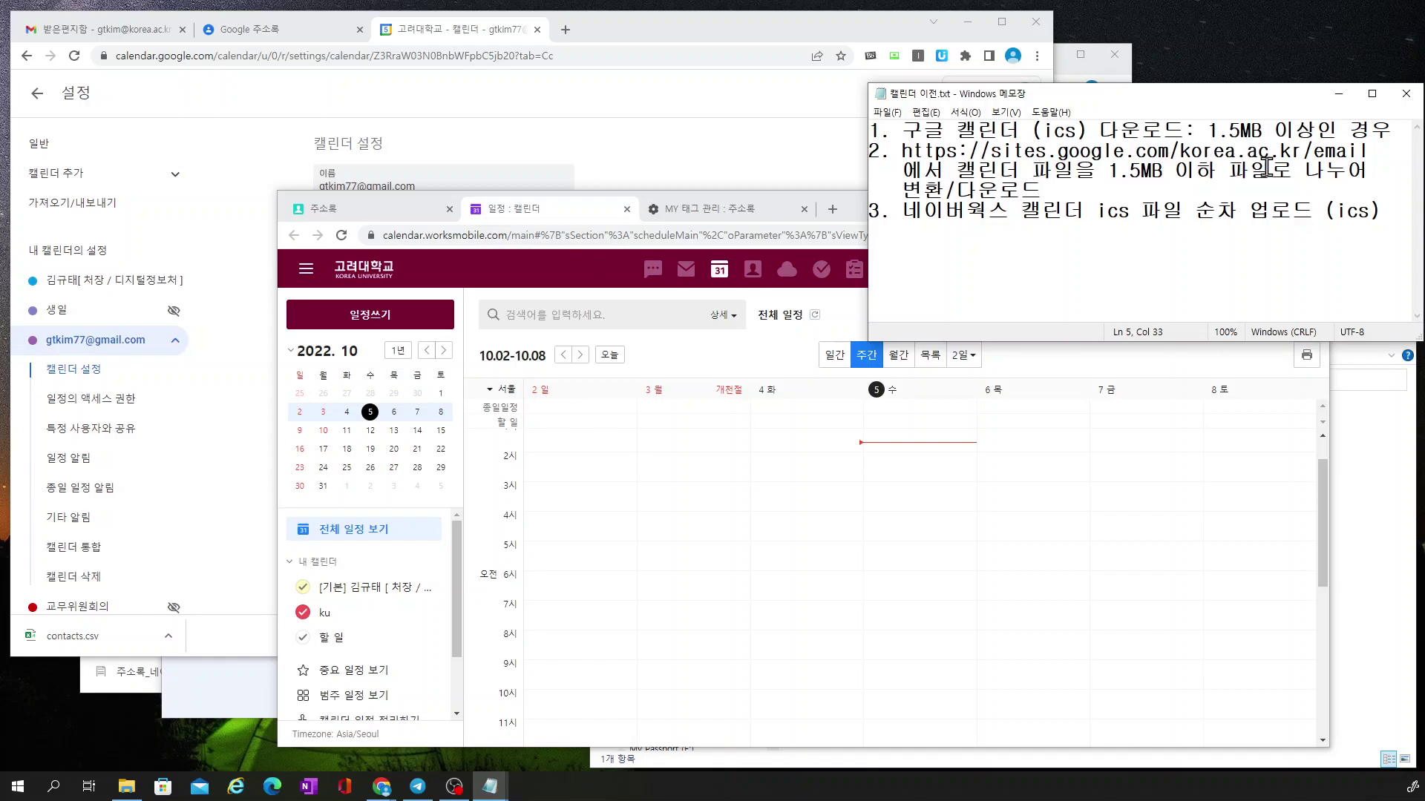
click(148, 689)
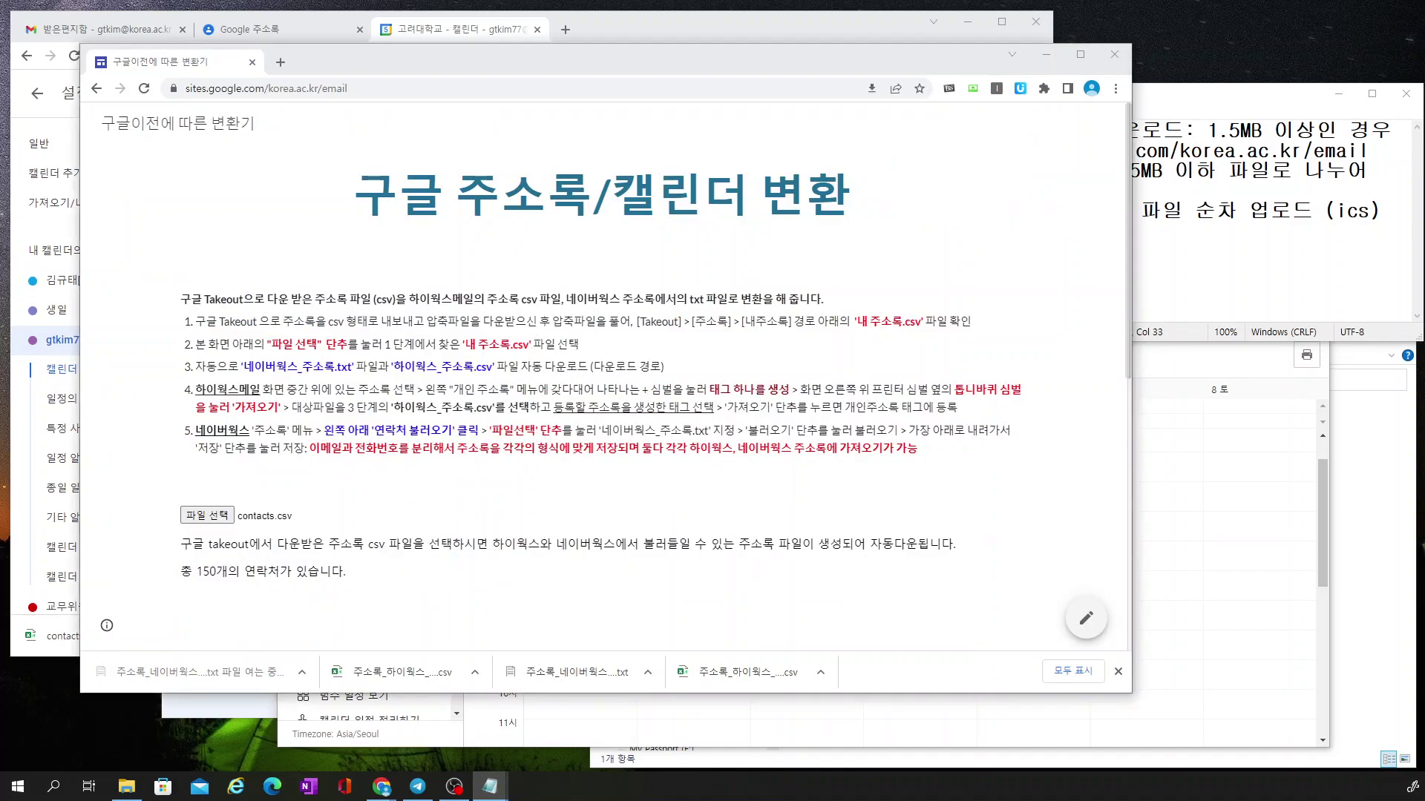
click(146, 91)
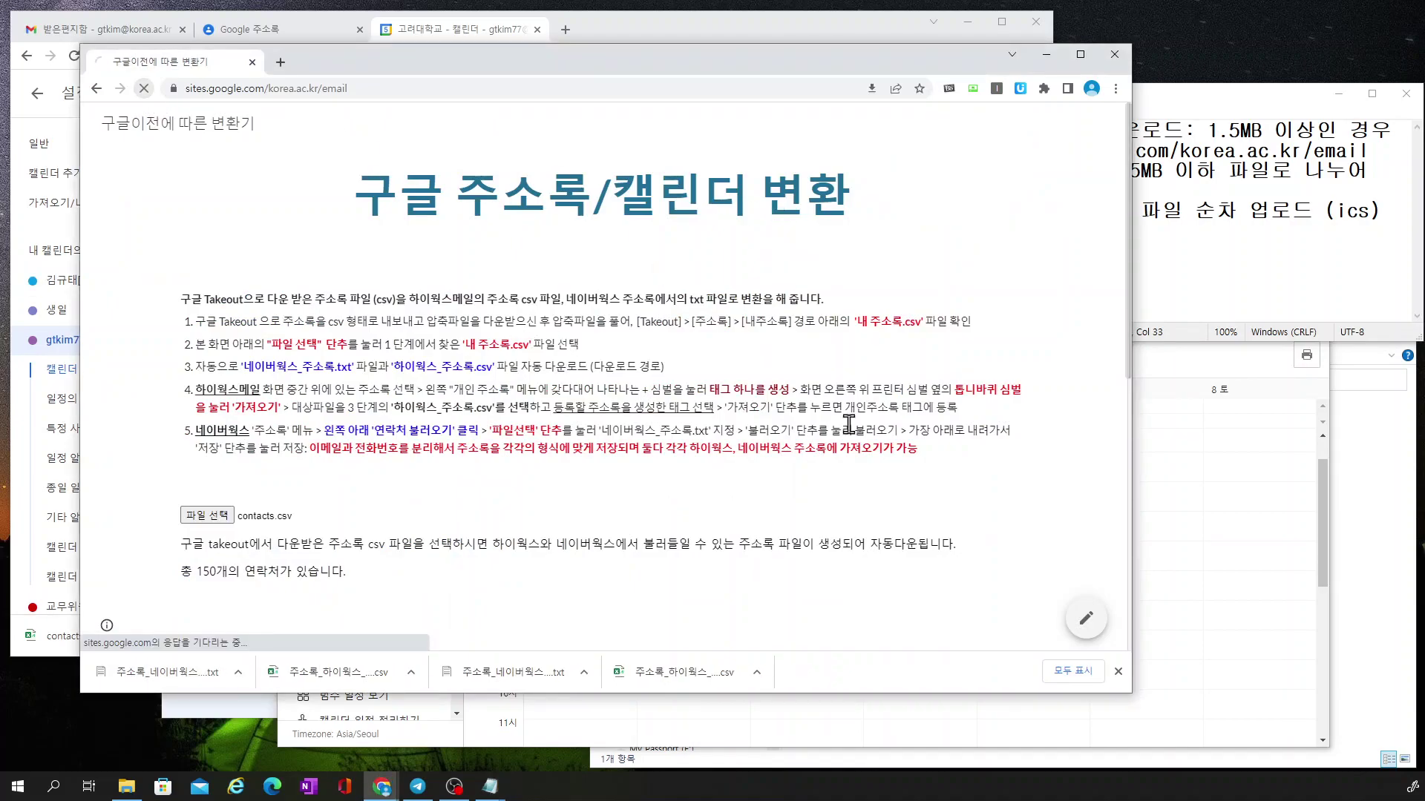
click(1119, 672)
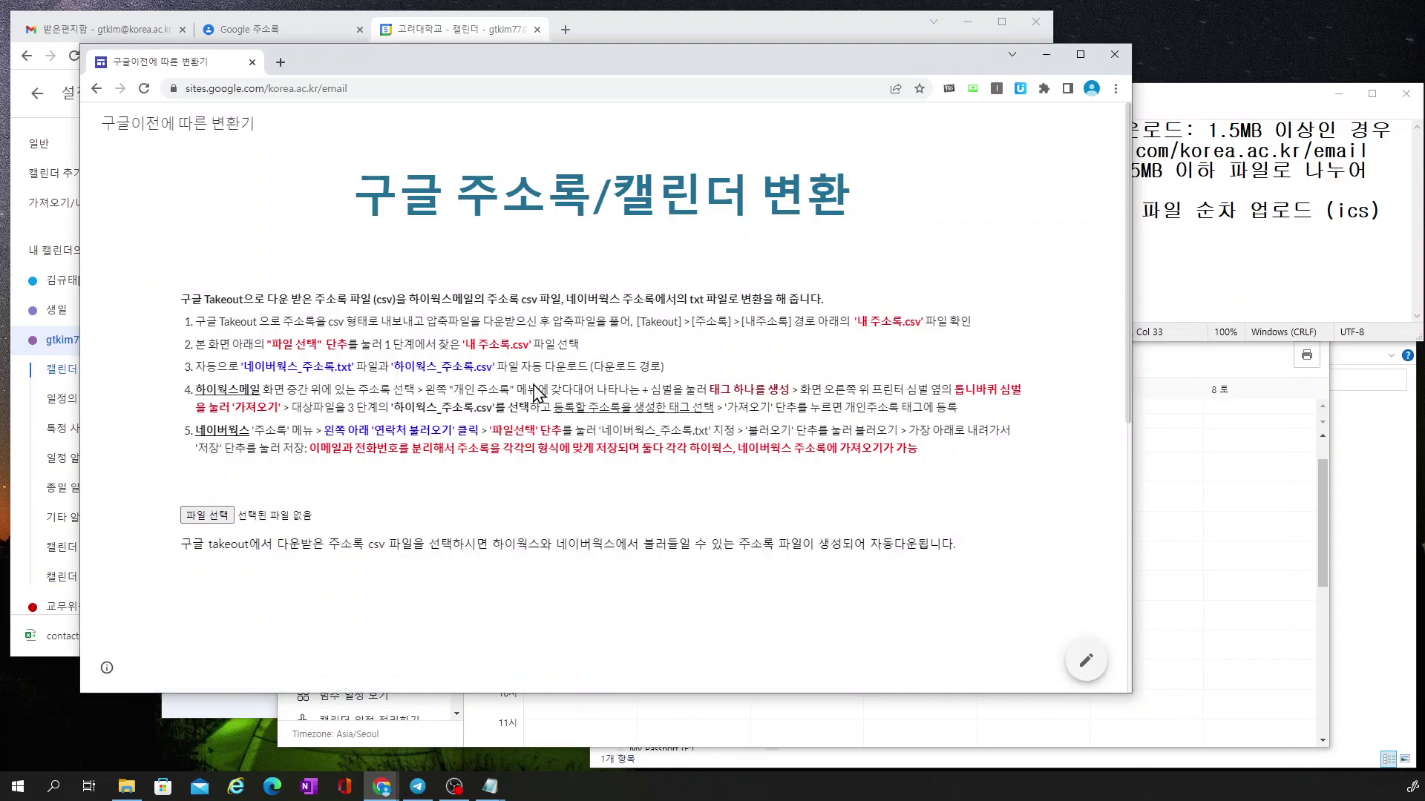
- Split the exported Gmail calendar ics file with the converter's calendar section and show the download folder containing the split files
scroll(501, 473, down, 5)
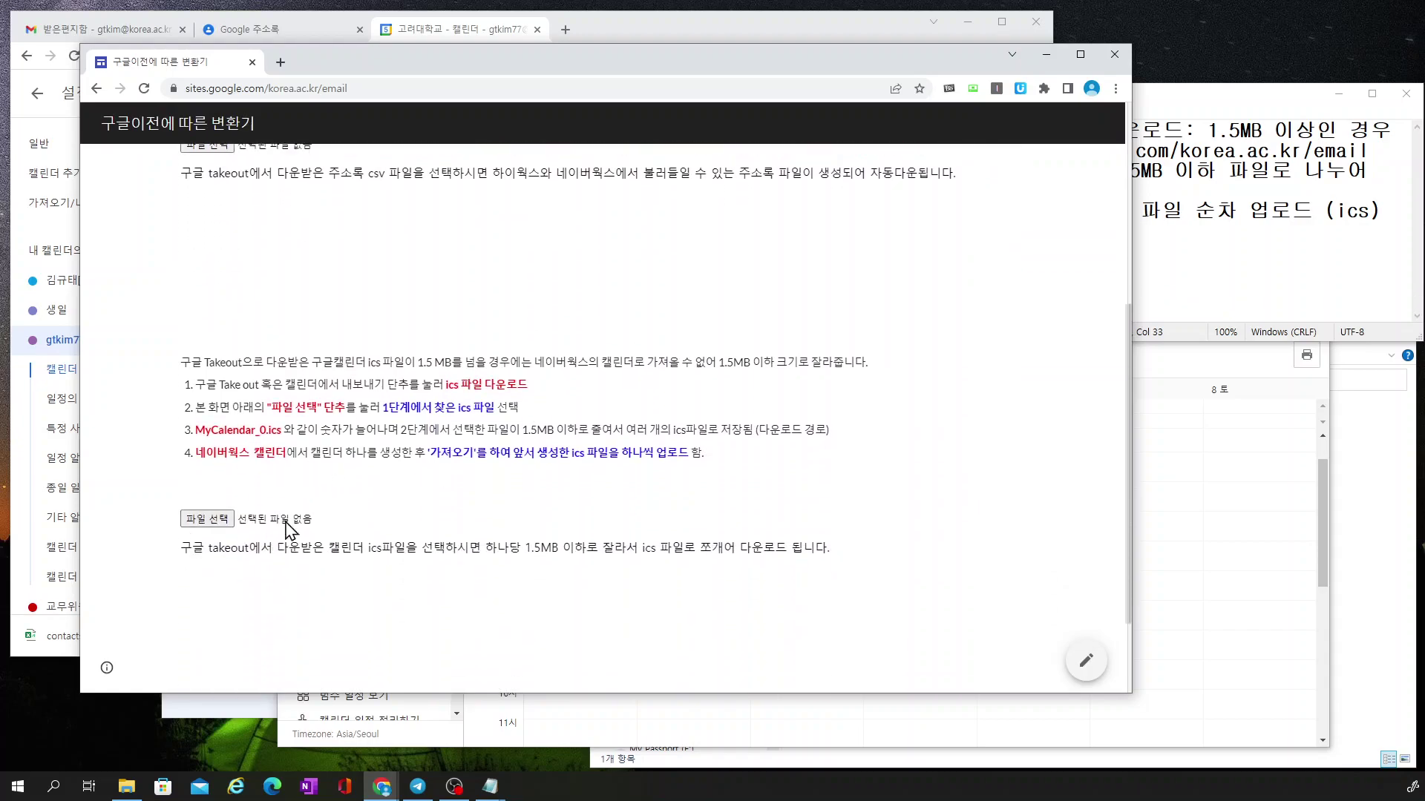
click(213, 524)
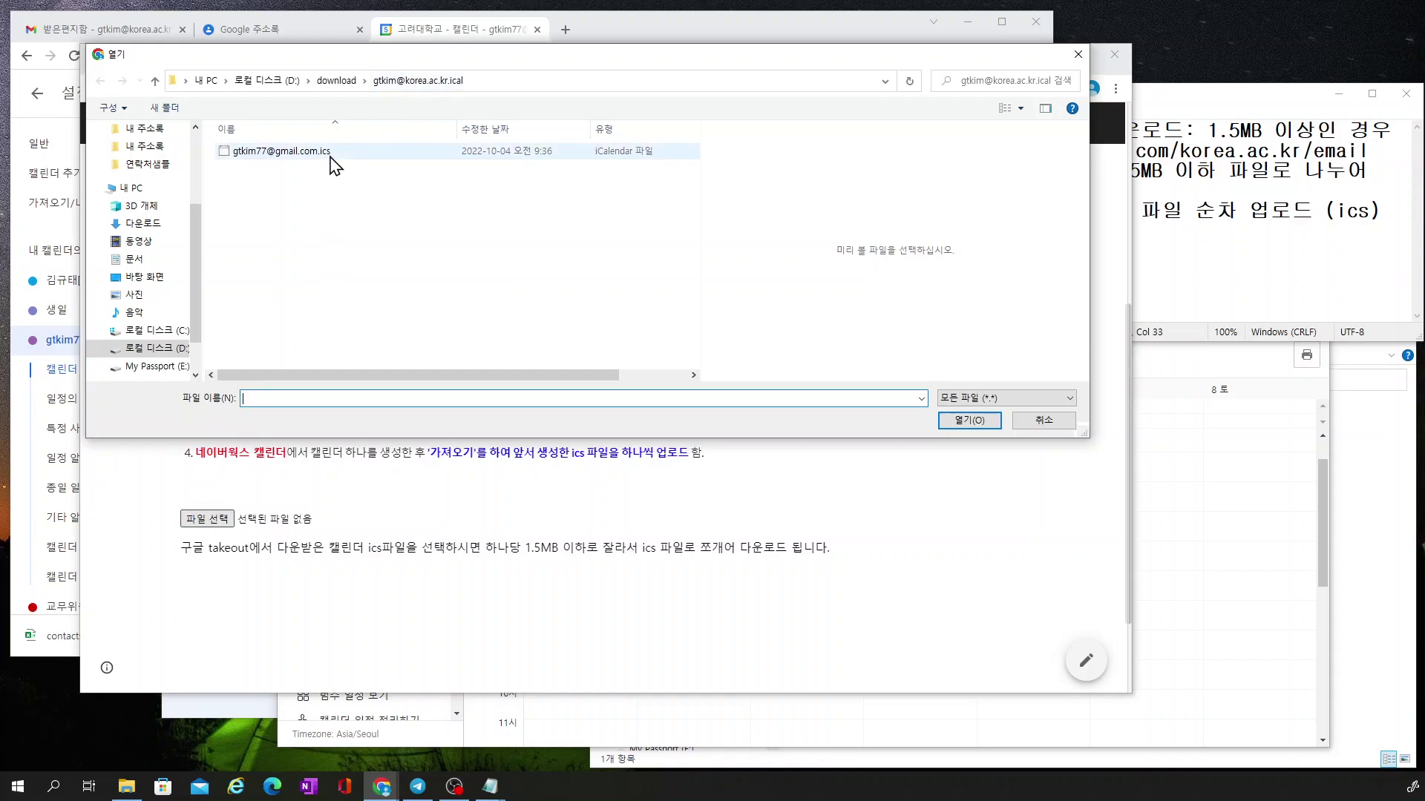
click(331, 152)
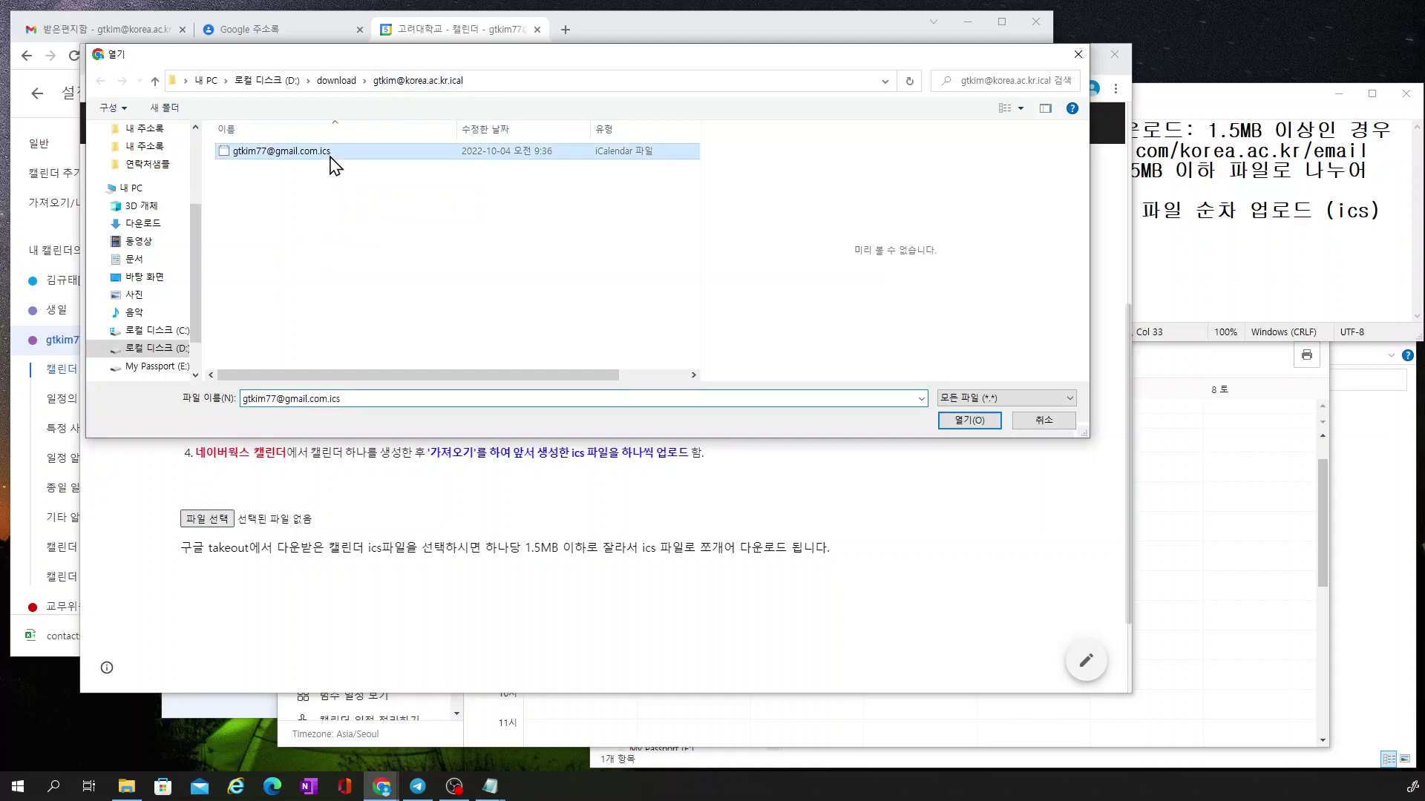
click(963, 421)
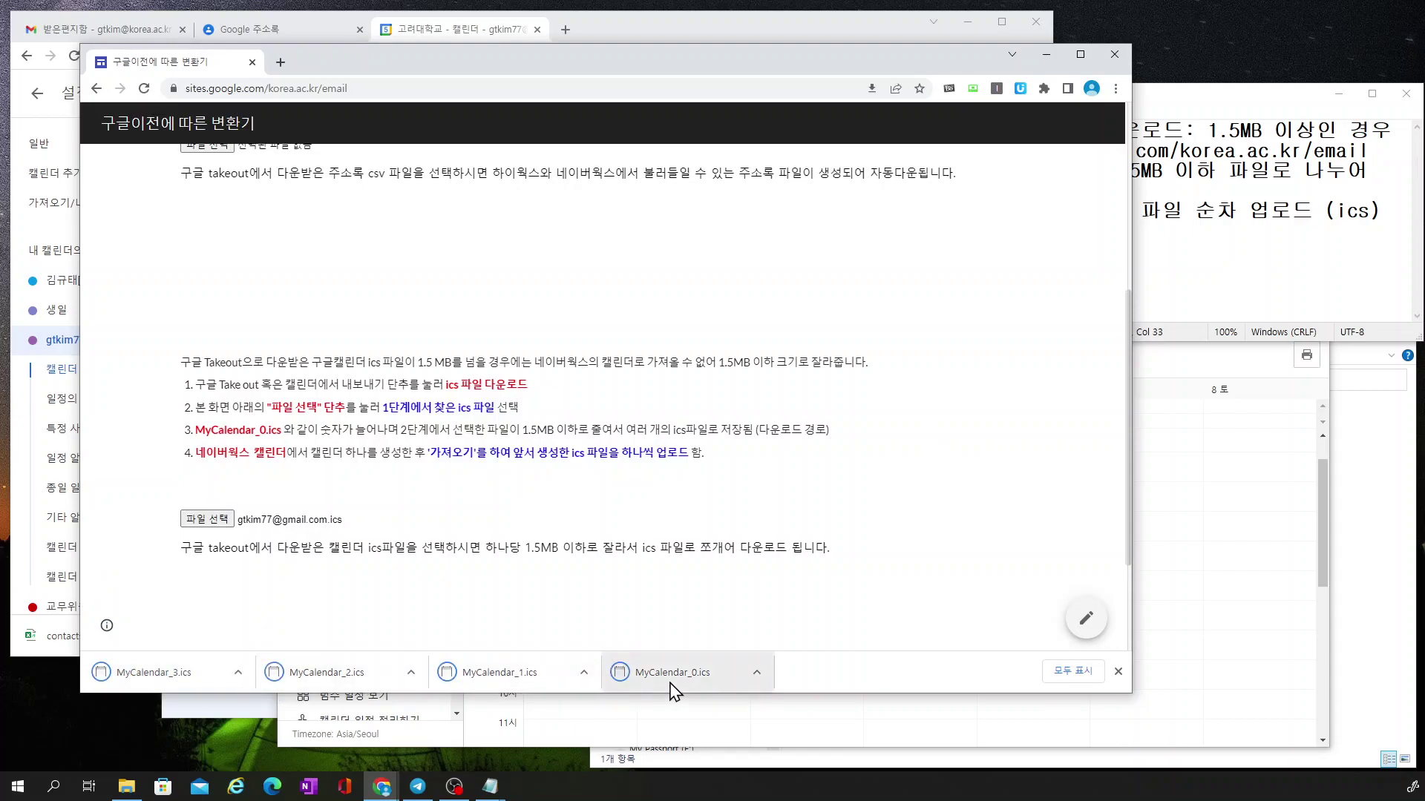
click(1352, 616)
click(802, 380)
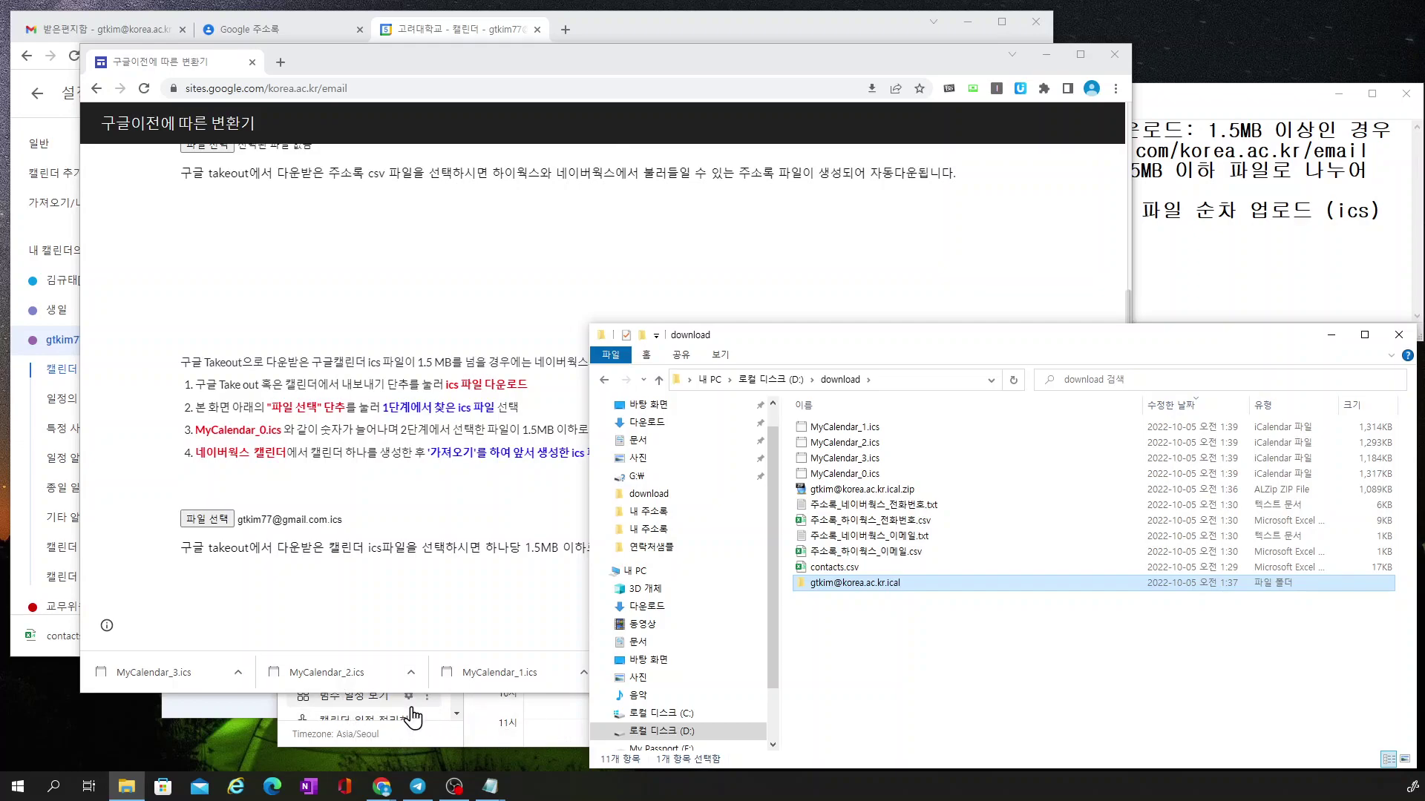
- Switch back to the Naver Works calendar and display the ku calendar
click(556, 726)
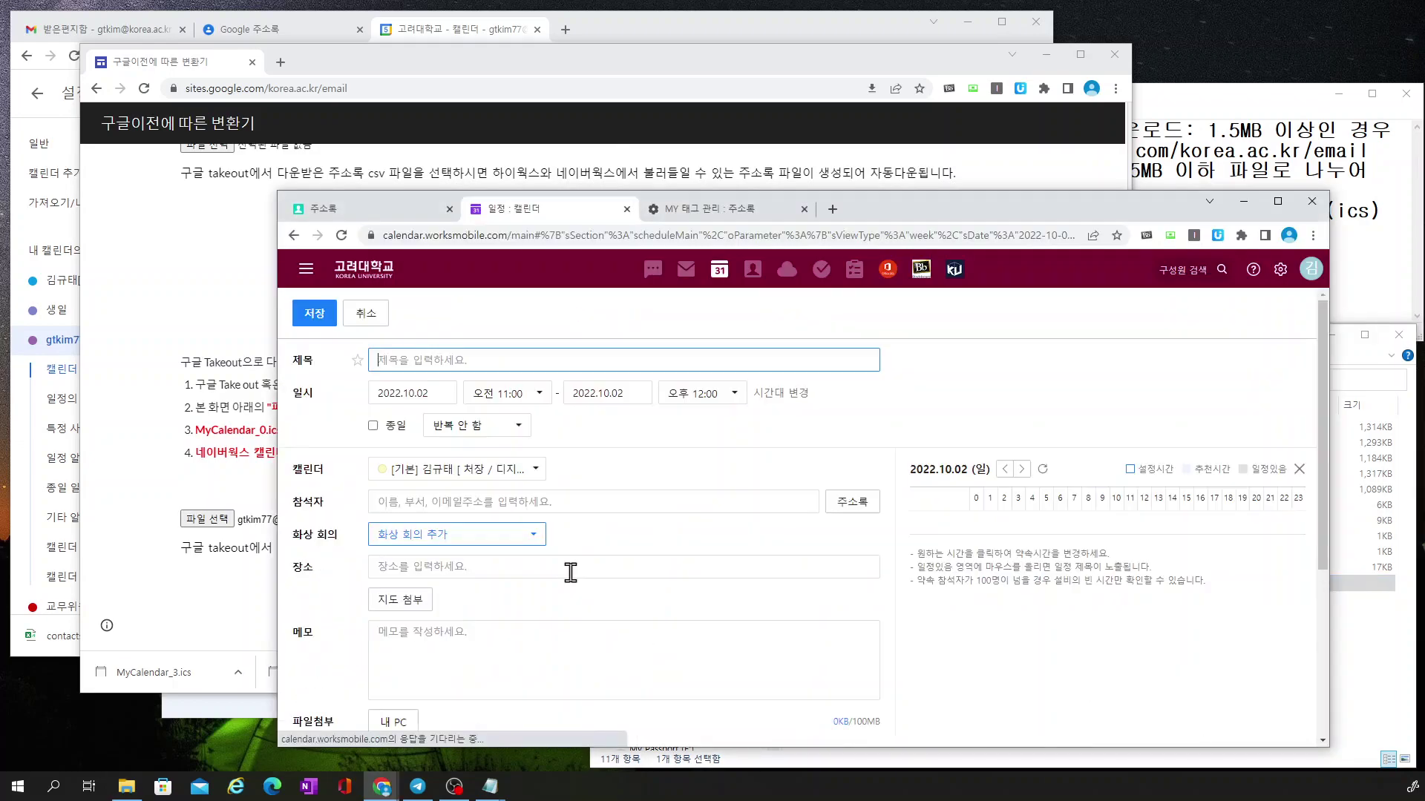
click(362, 316)
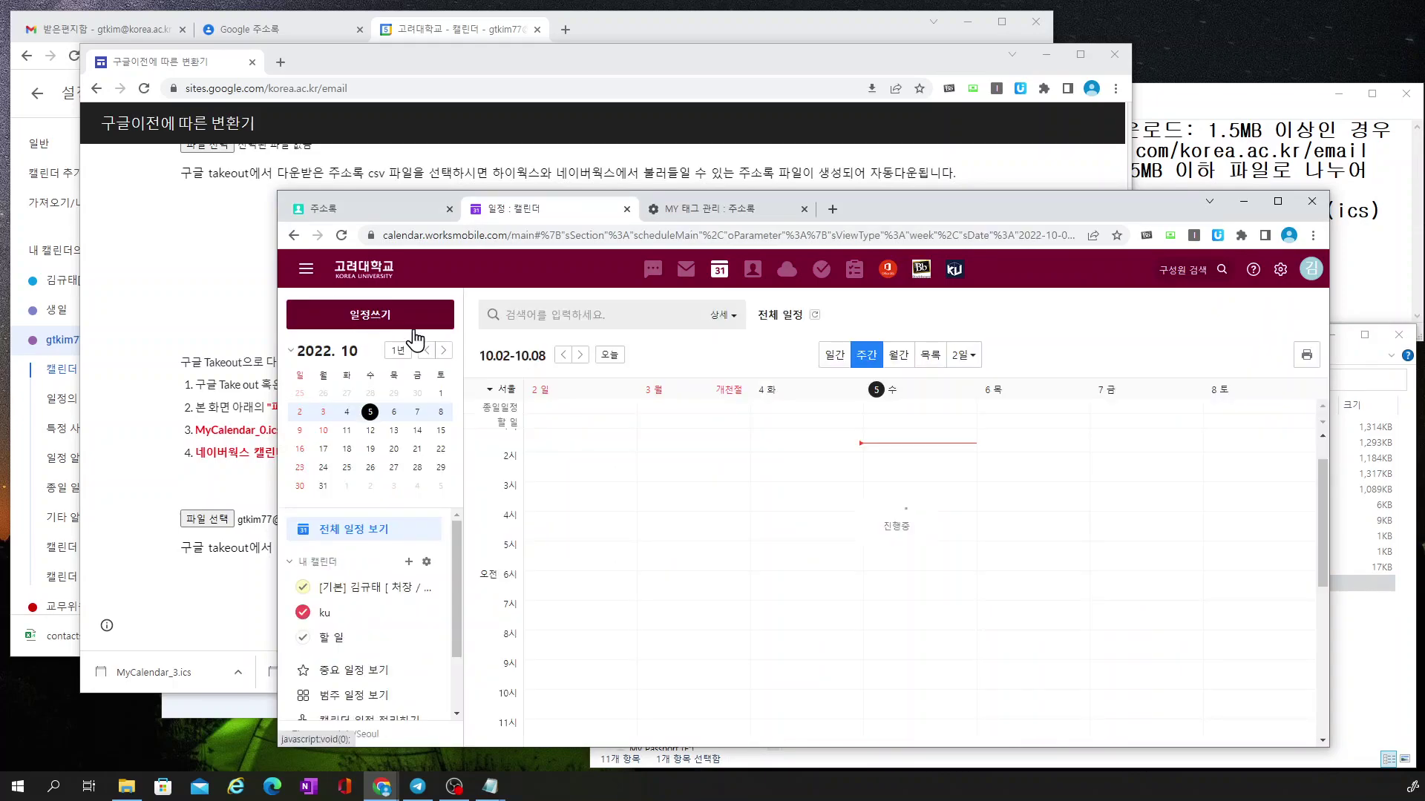
scroll(415, 605, down, 1)
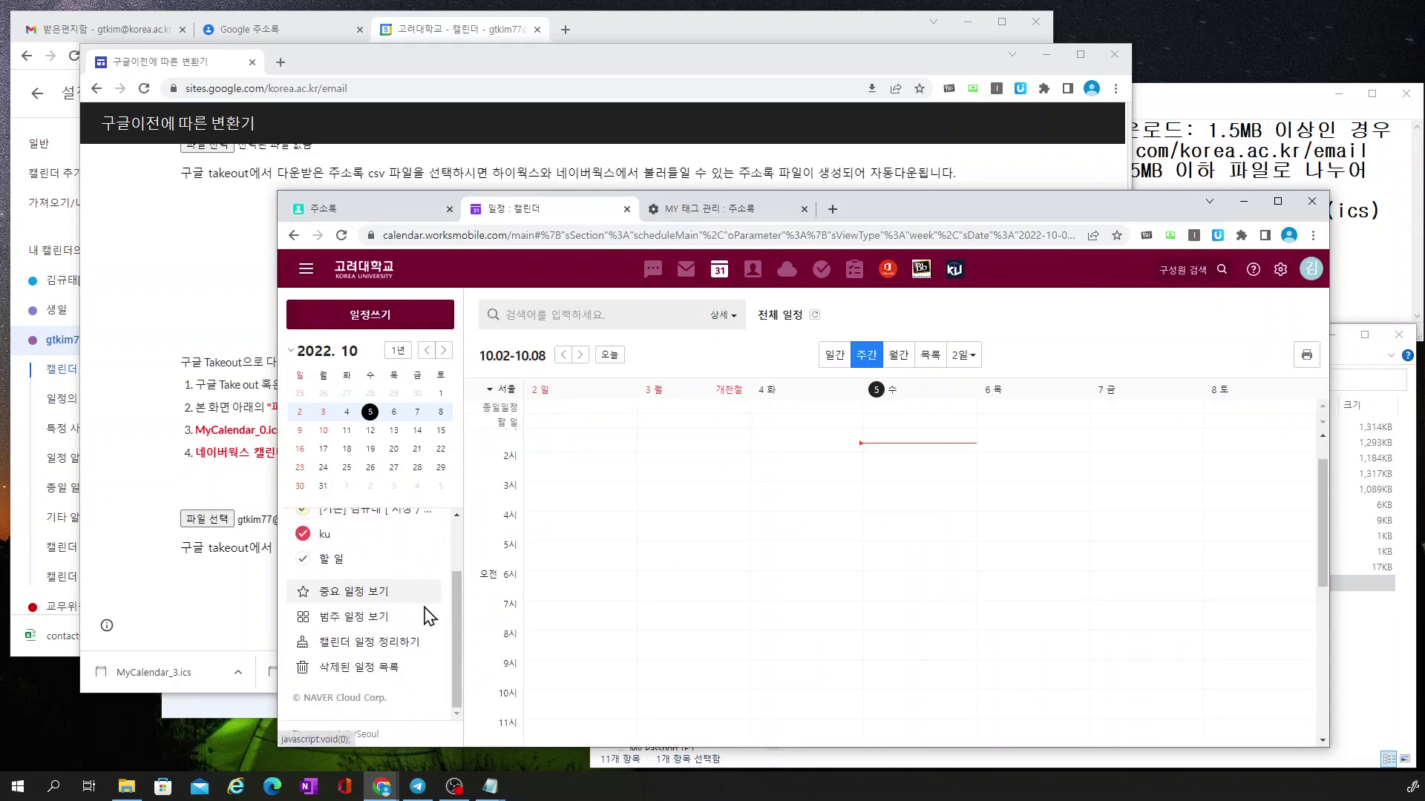
scroll(415, 601, up, 1)
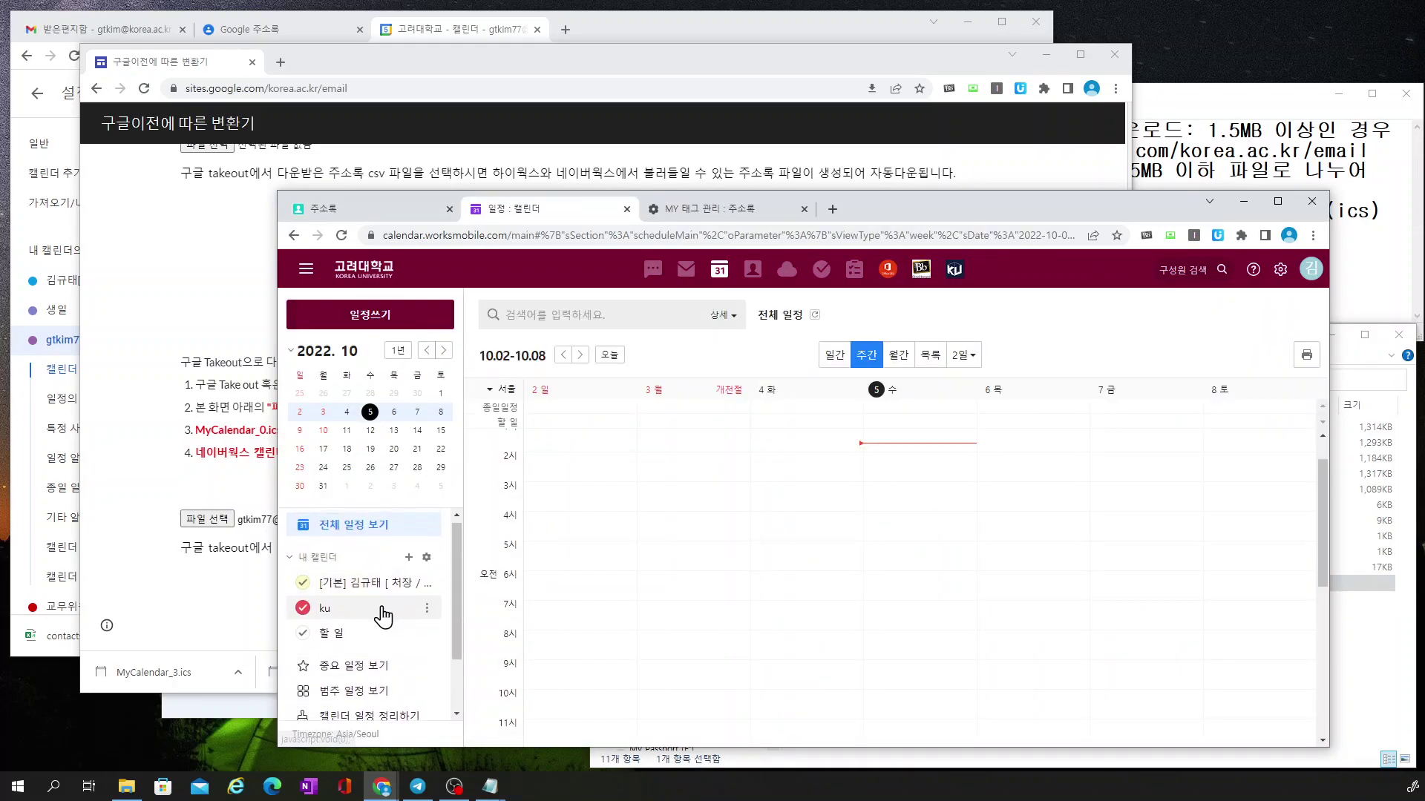
click(383, 616)
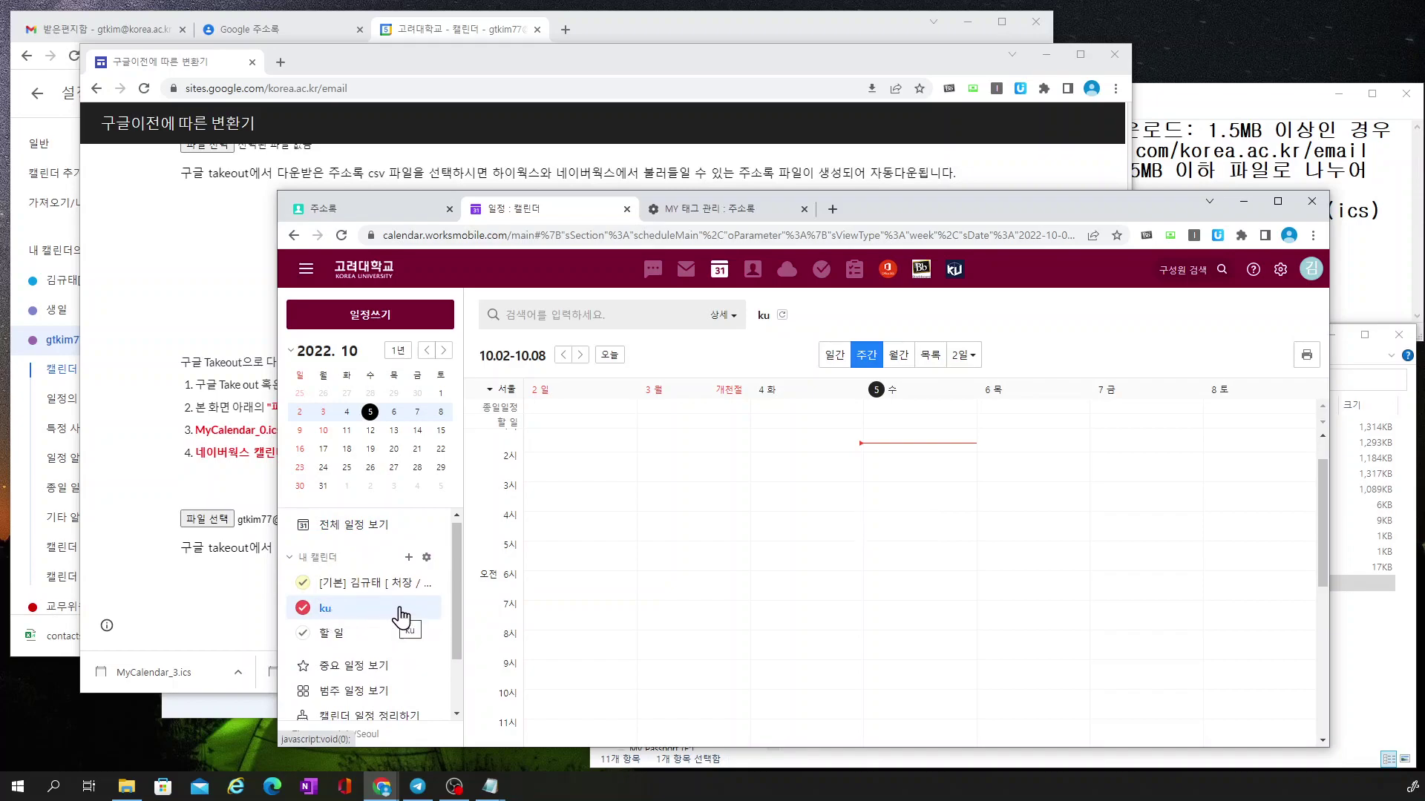
- Import MyCalendar_0.ics from the download folder into the ku calendar and close the import window
click(427, 583)
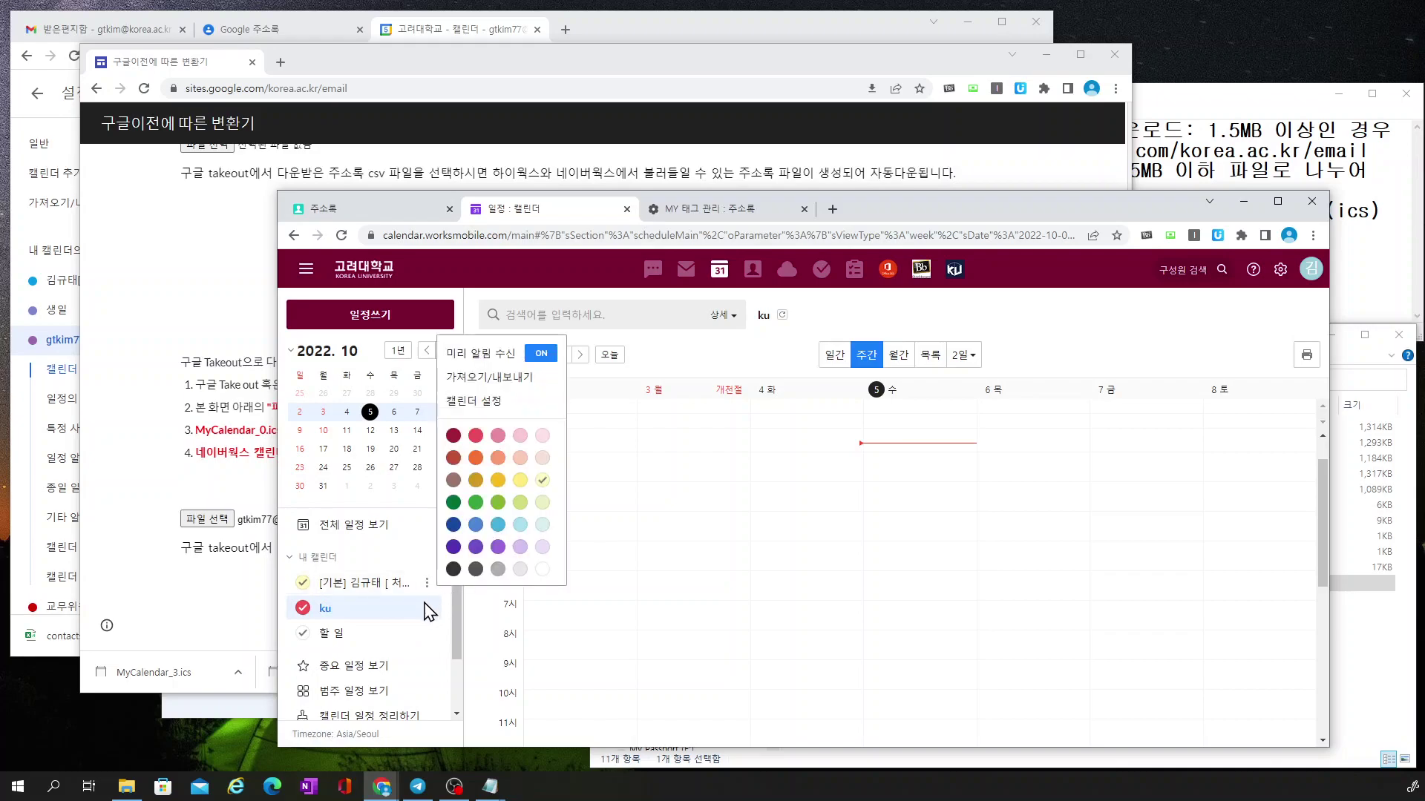
click(427, 610)
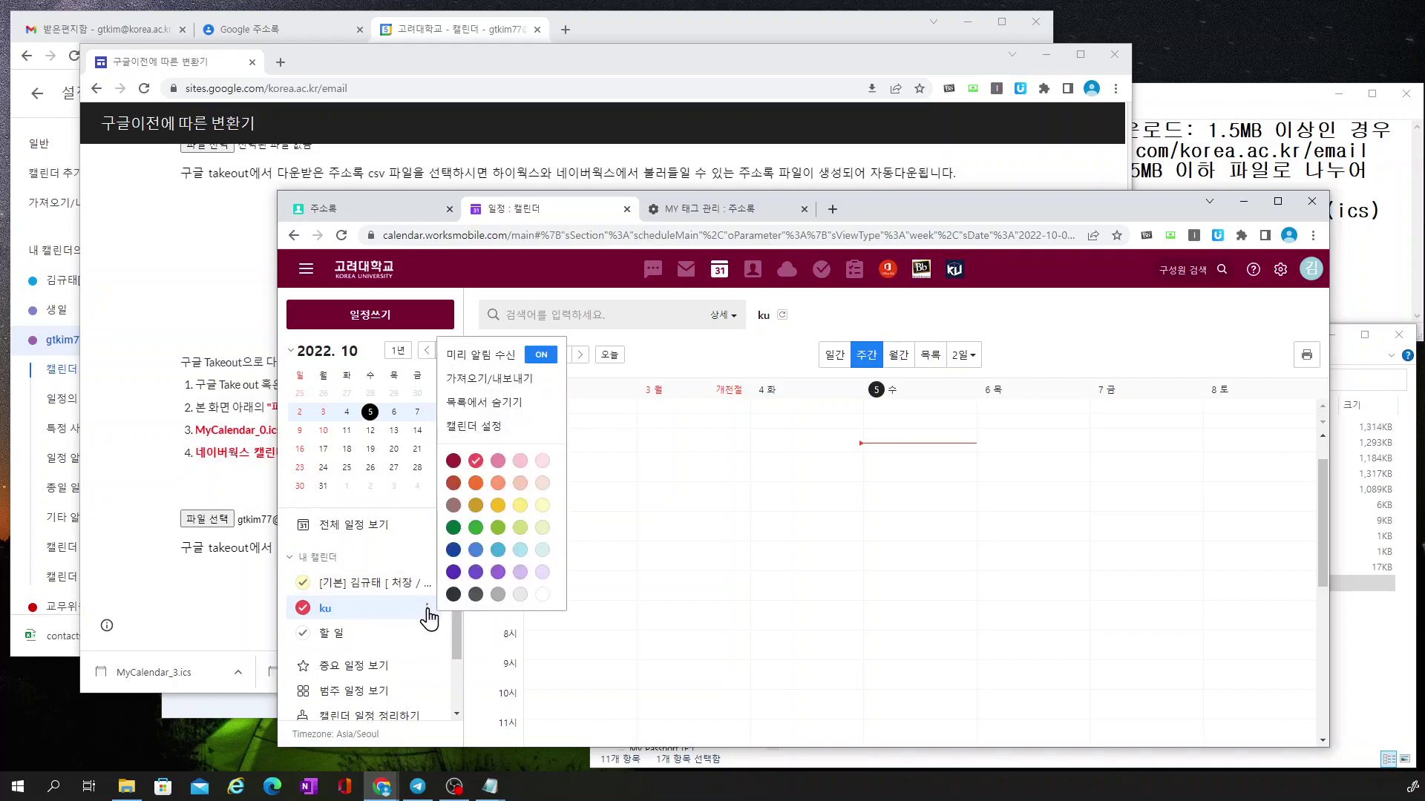
click(476, 379)
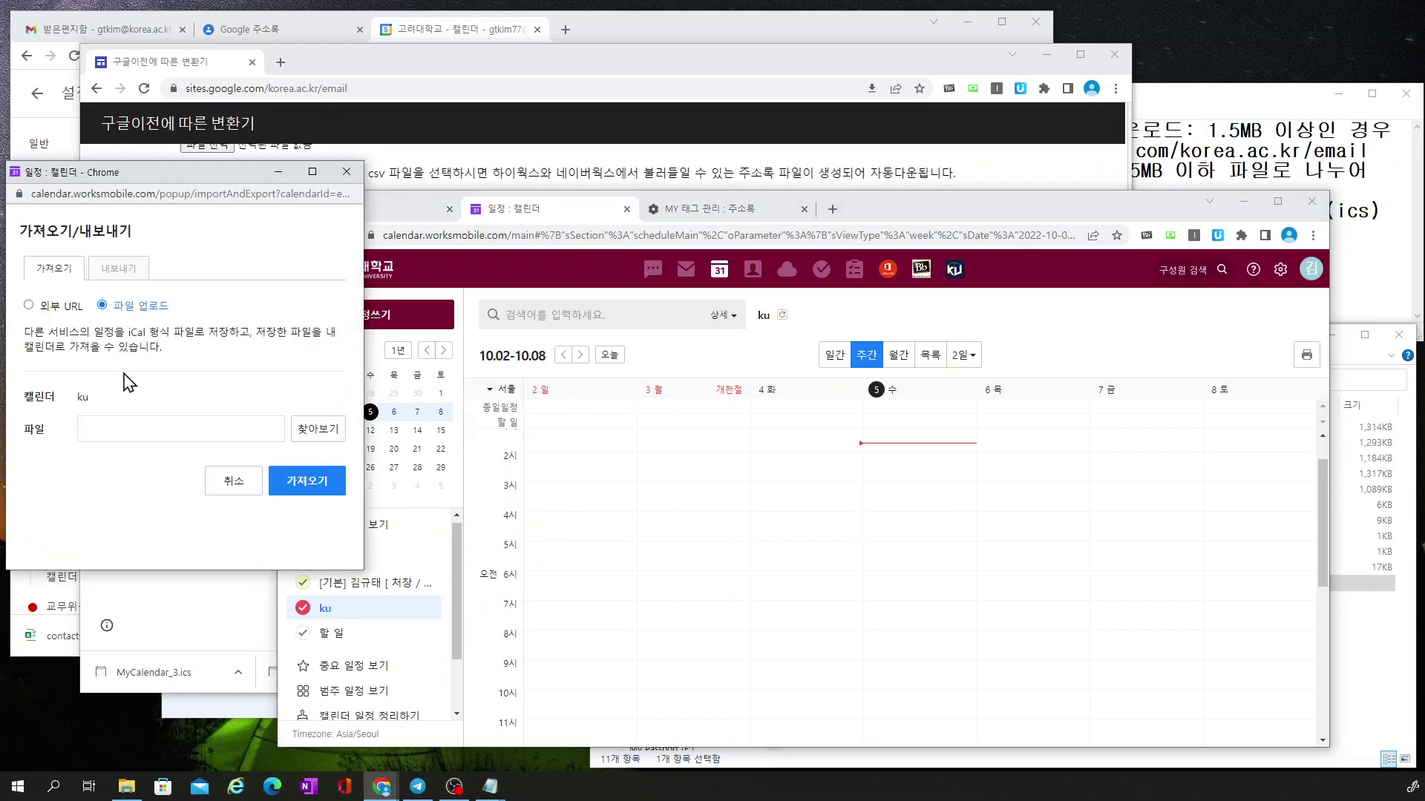
click(311, 434)
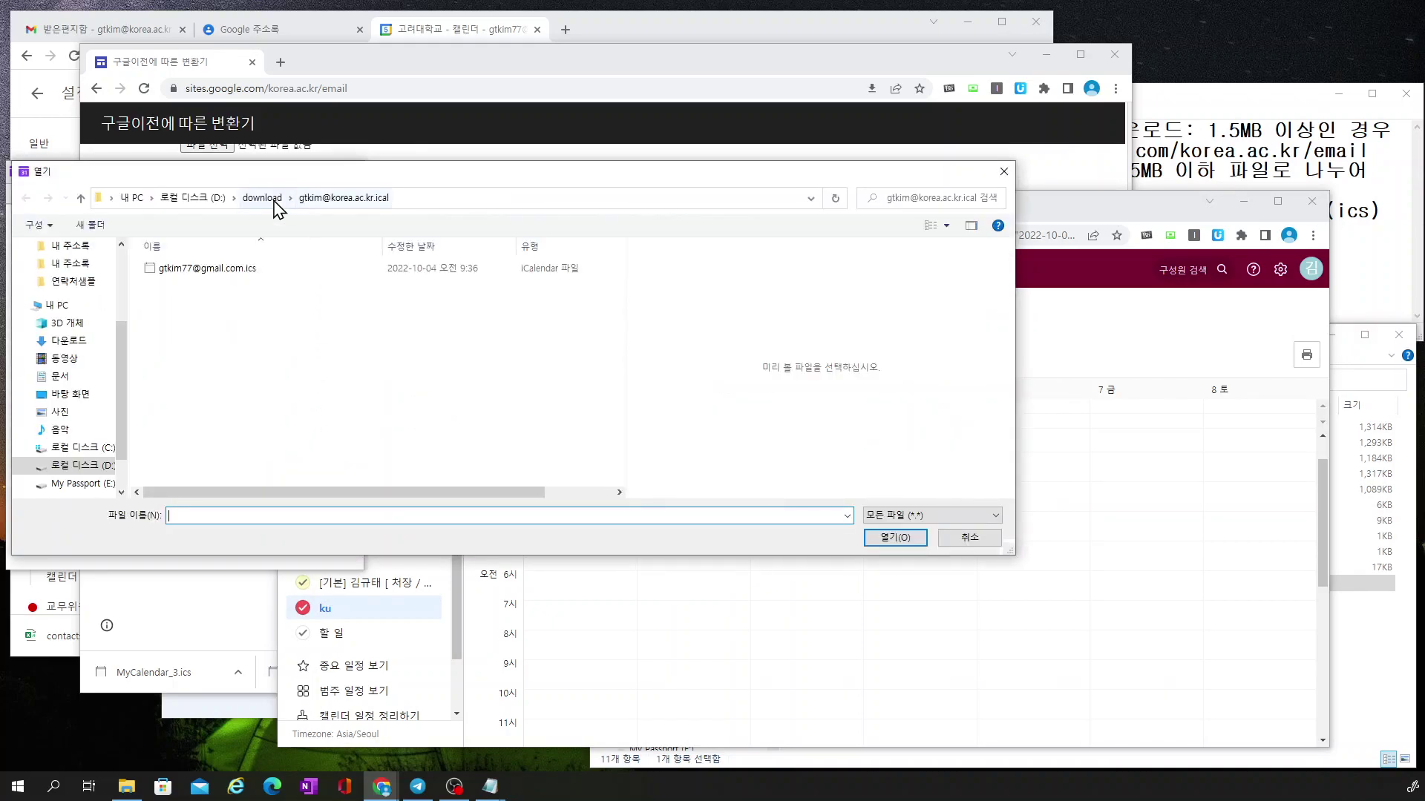
click(262, 198)
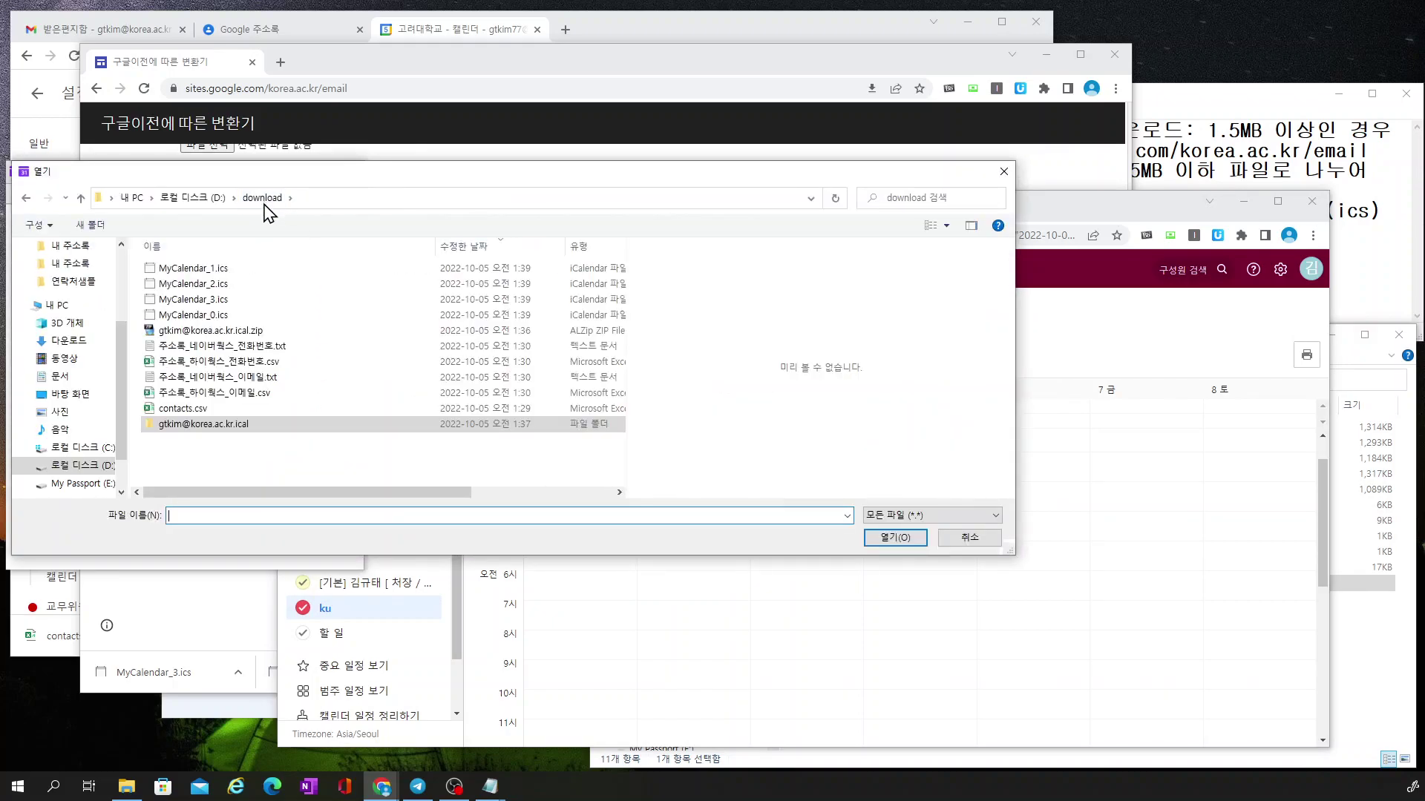
click(229, 322)
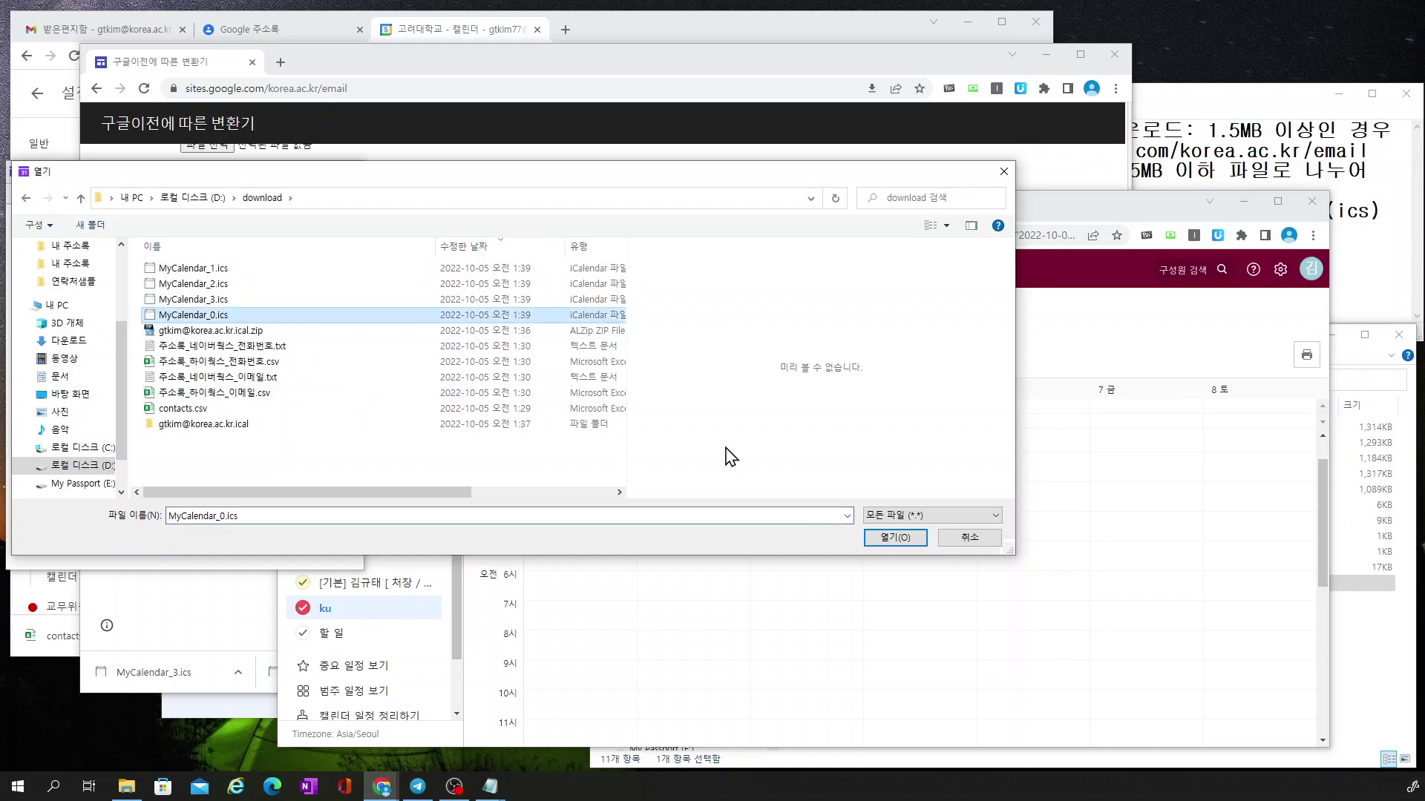
click(895, 537)
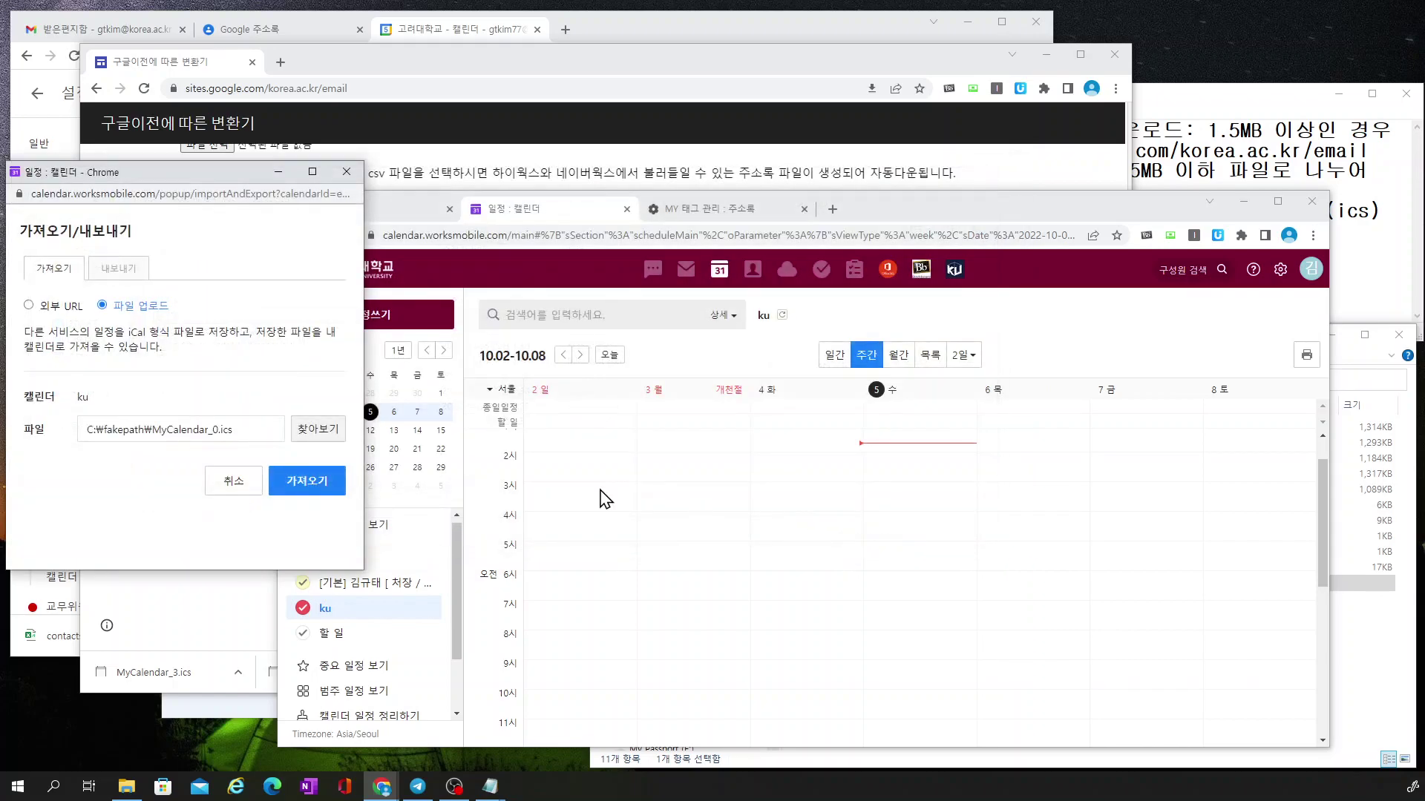
click(315, 489)
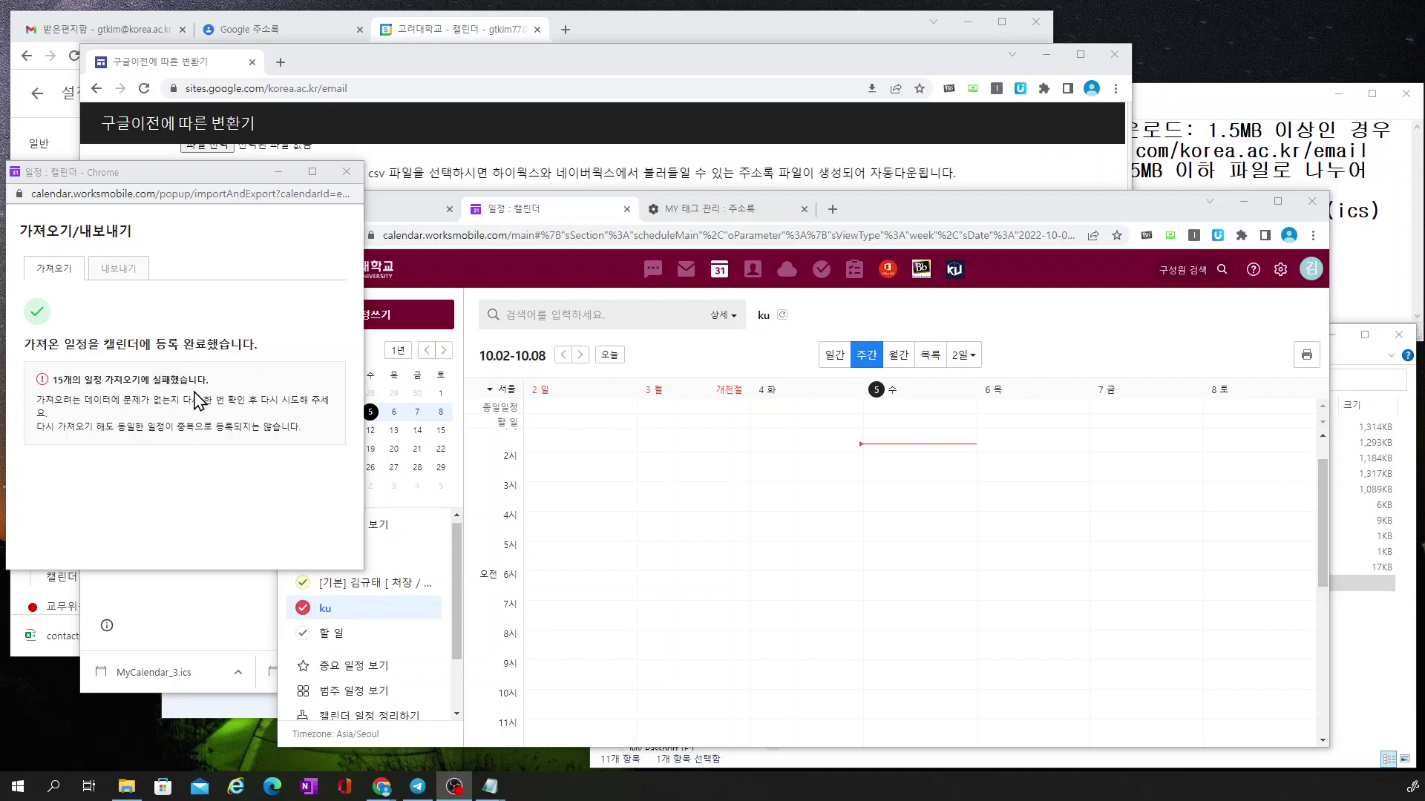
click(346, 173)
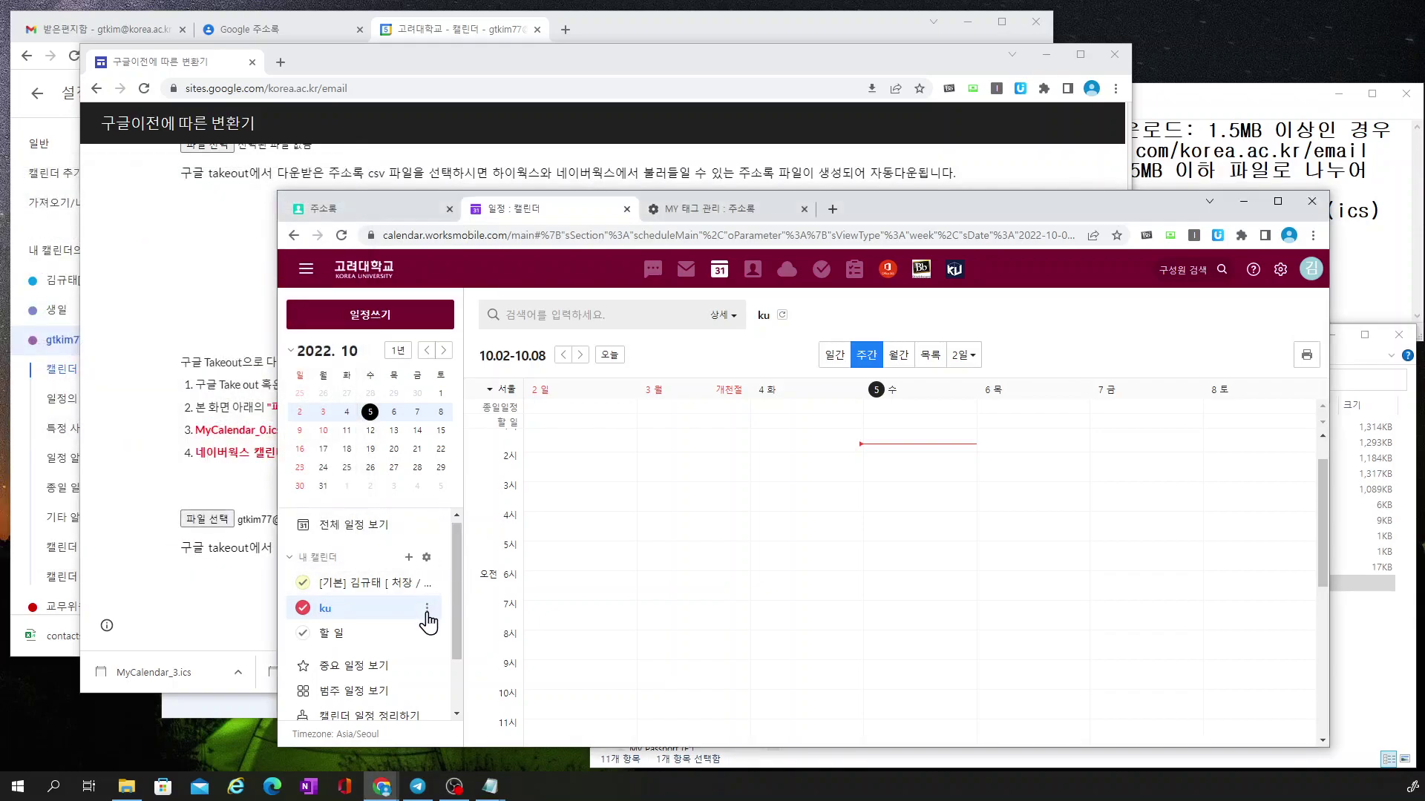
- Import MyCalendar_1.ics from the download folder into the ku calendar and close the import window
click(428, 608)
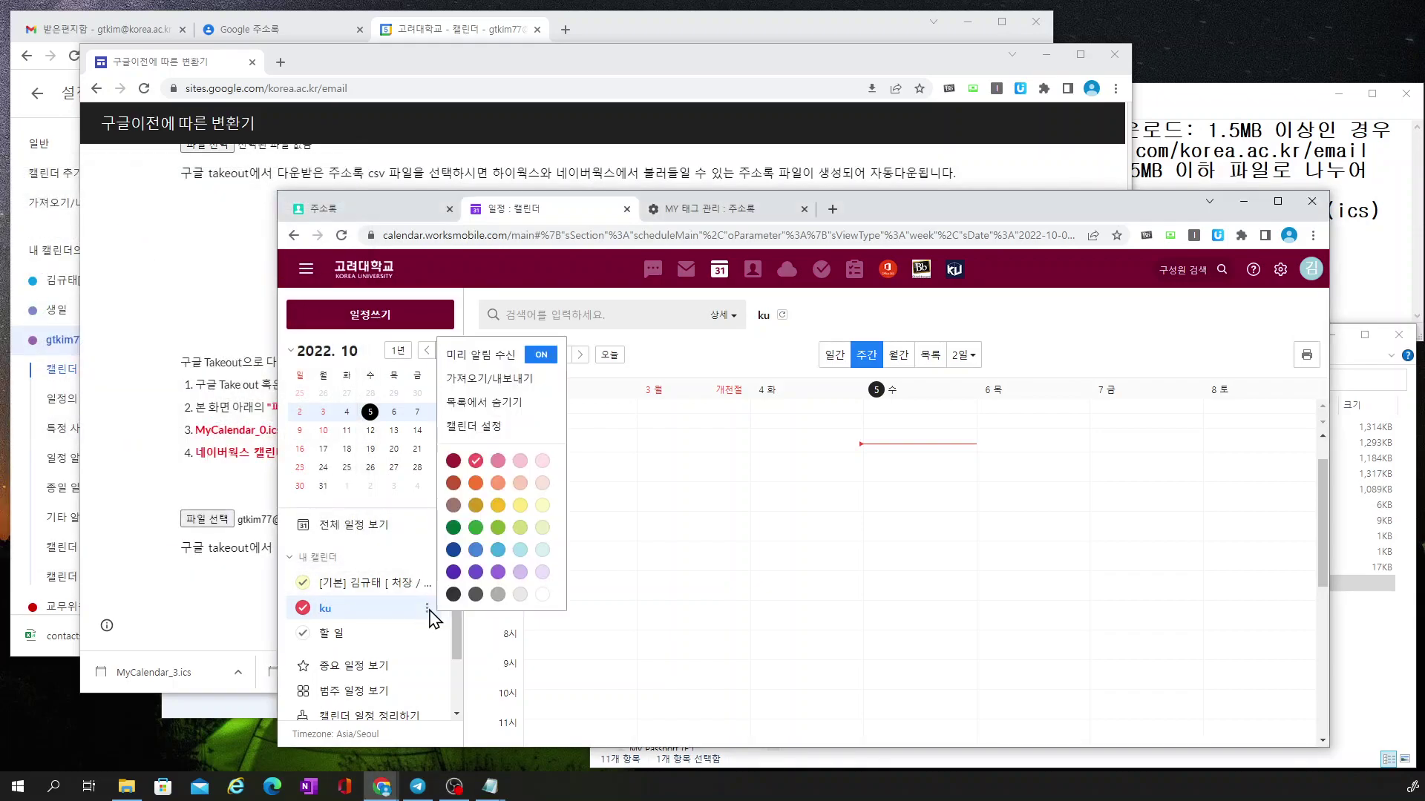
click(477, 381)
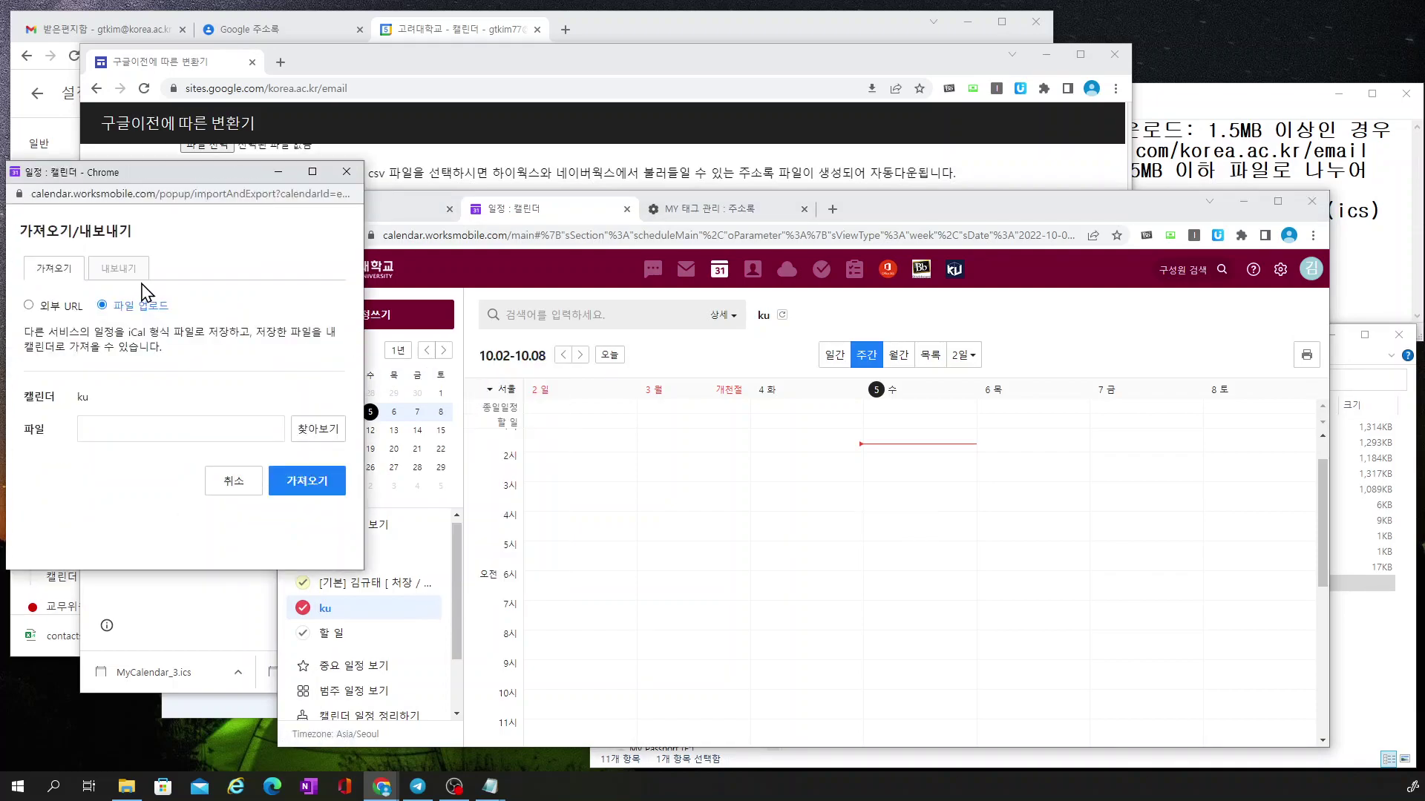
click(318, 430)
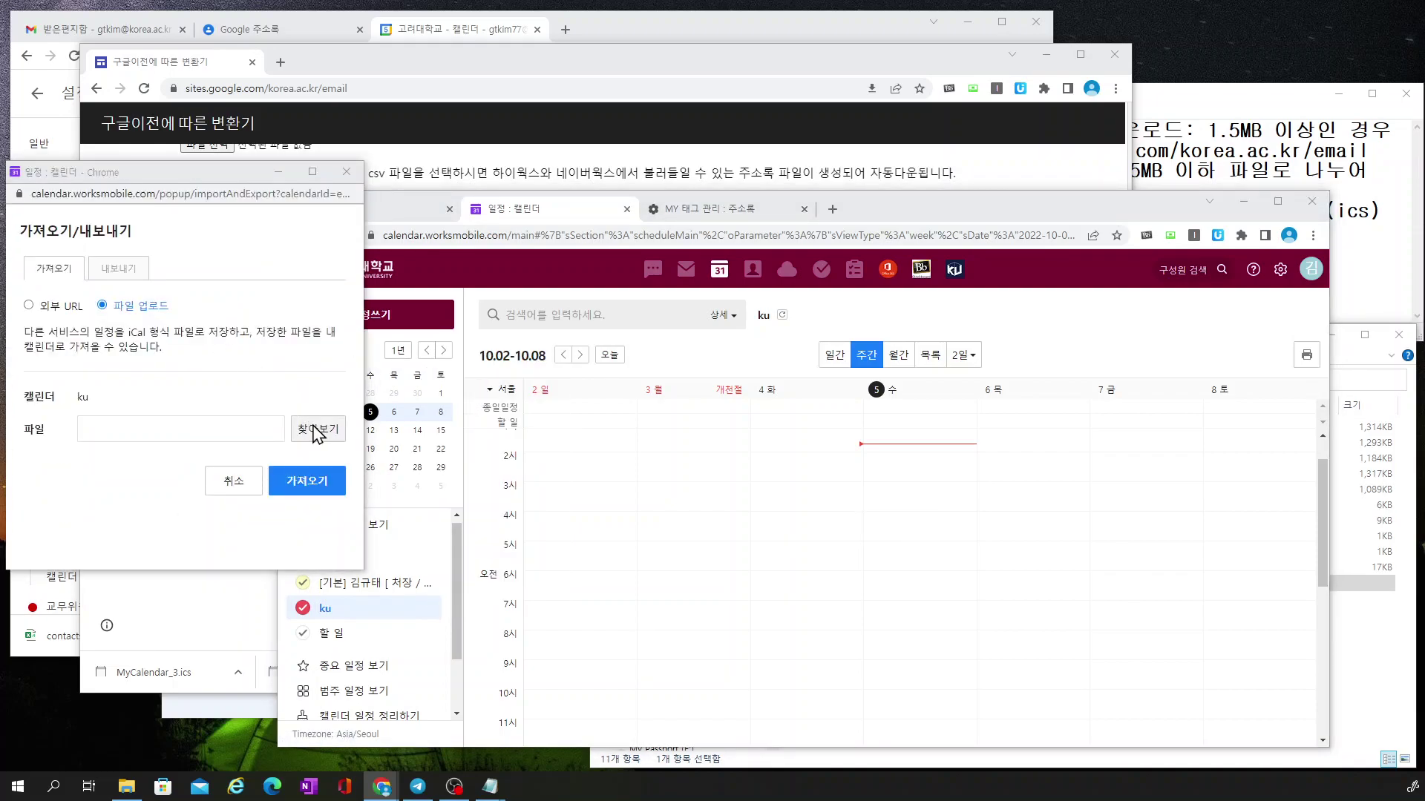
click(245, 271)
click(894, 537)
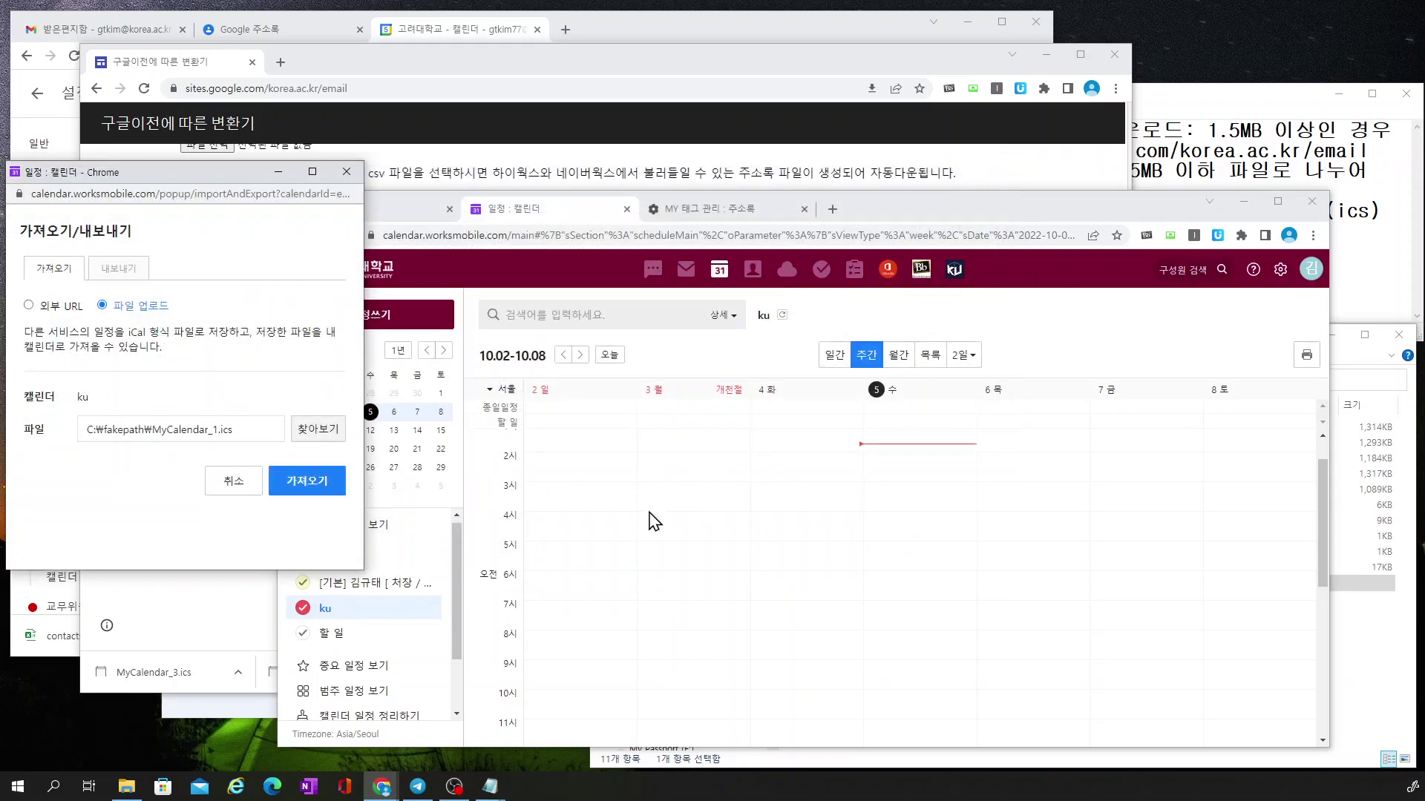
click(325, 487)
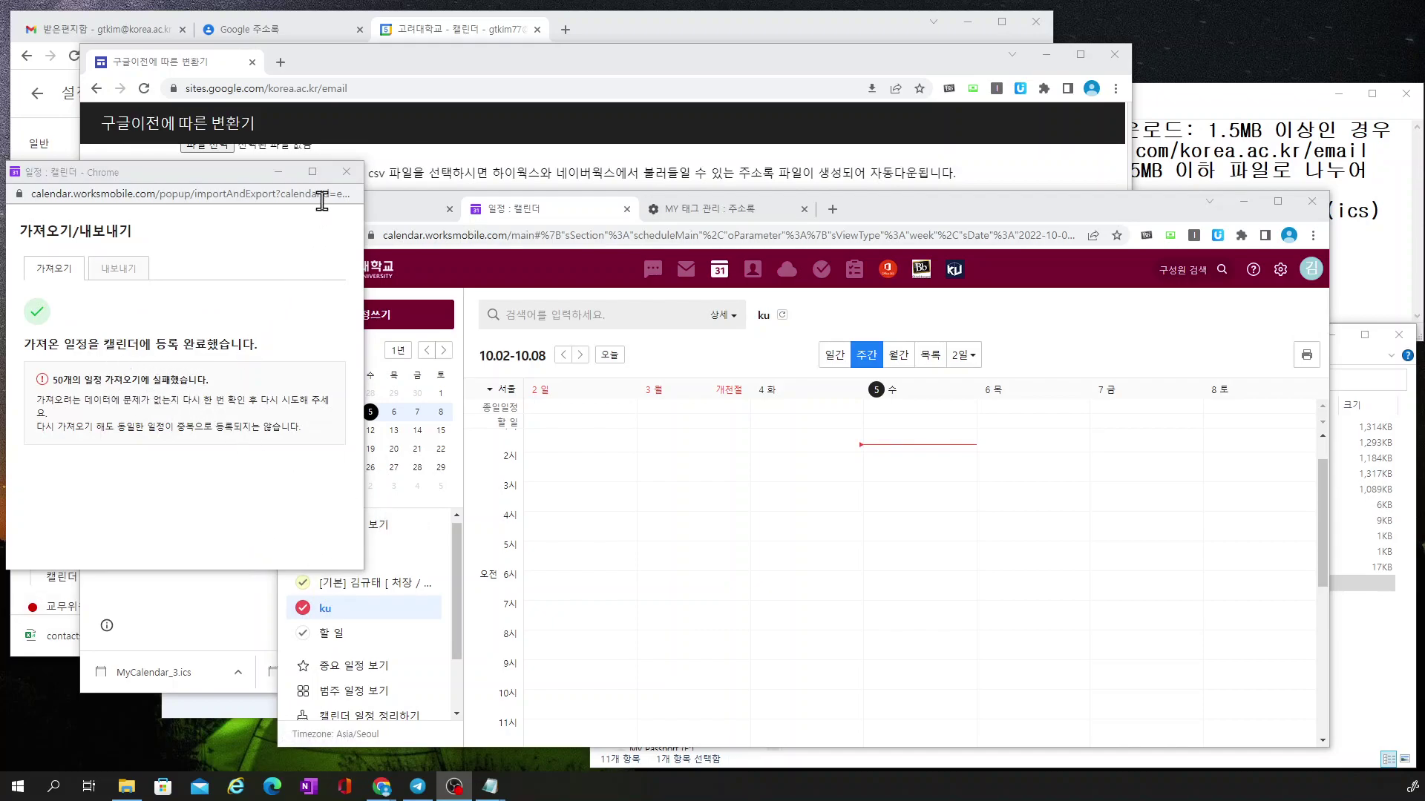
click(352, 181)
click(349, 173)
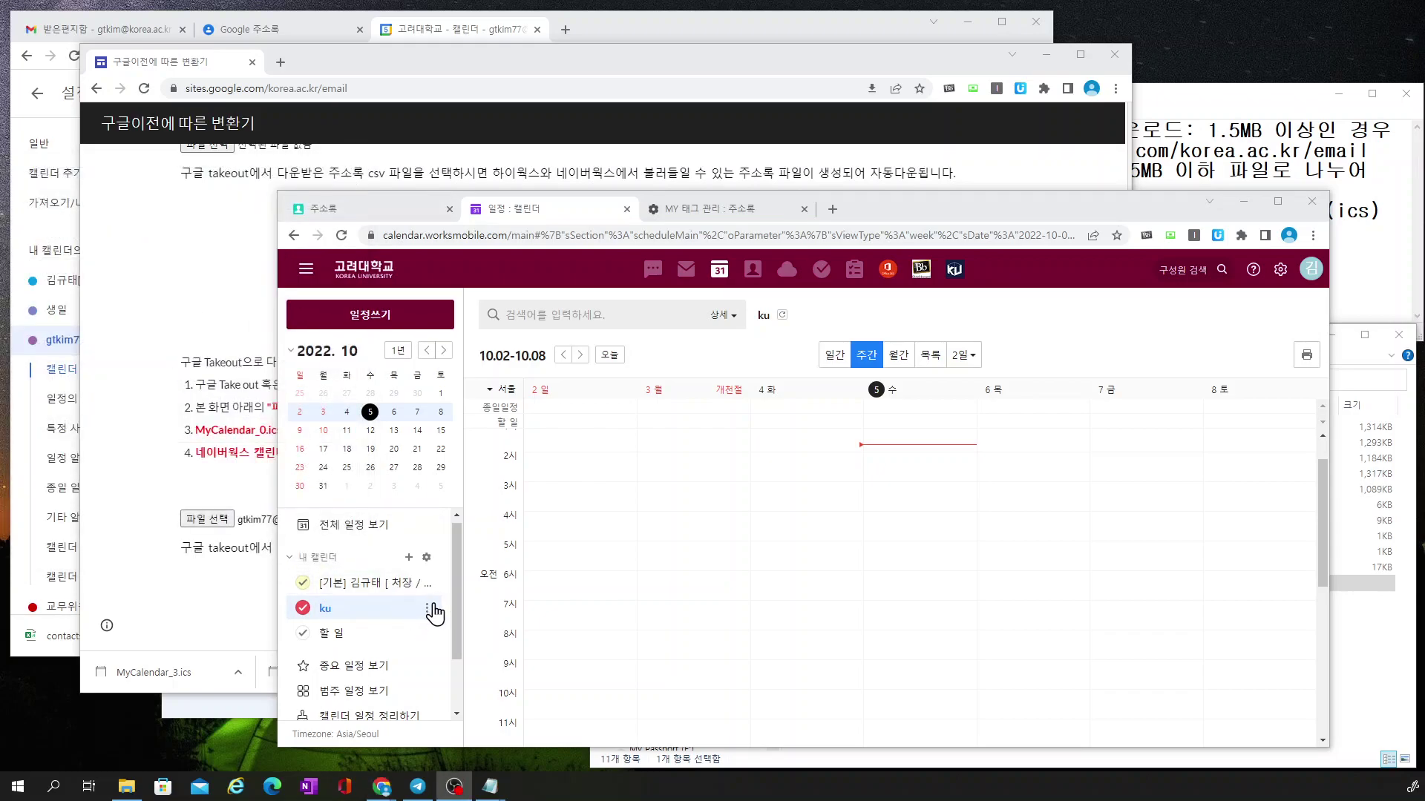
- Import MyCalendar_2.ics from the download folder into the ku calendar and close the import window
click(427, 609)
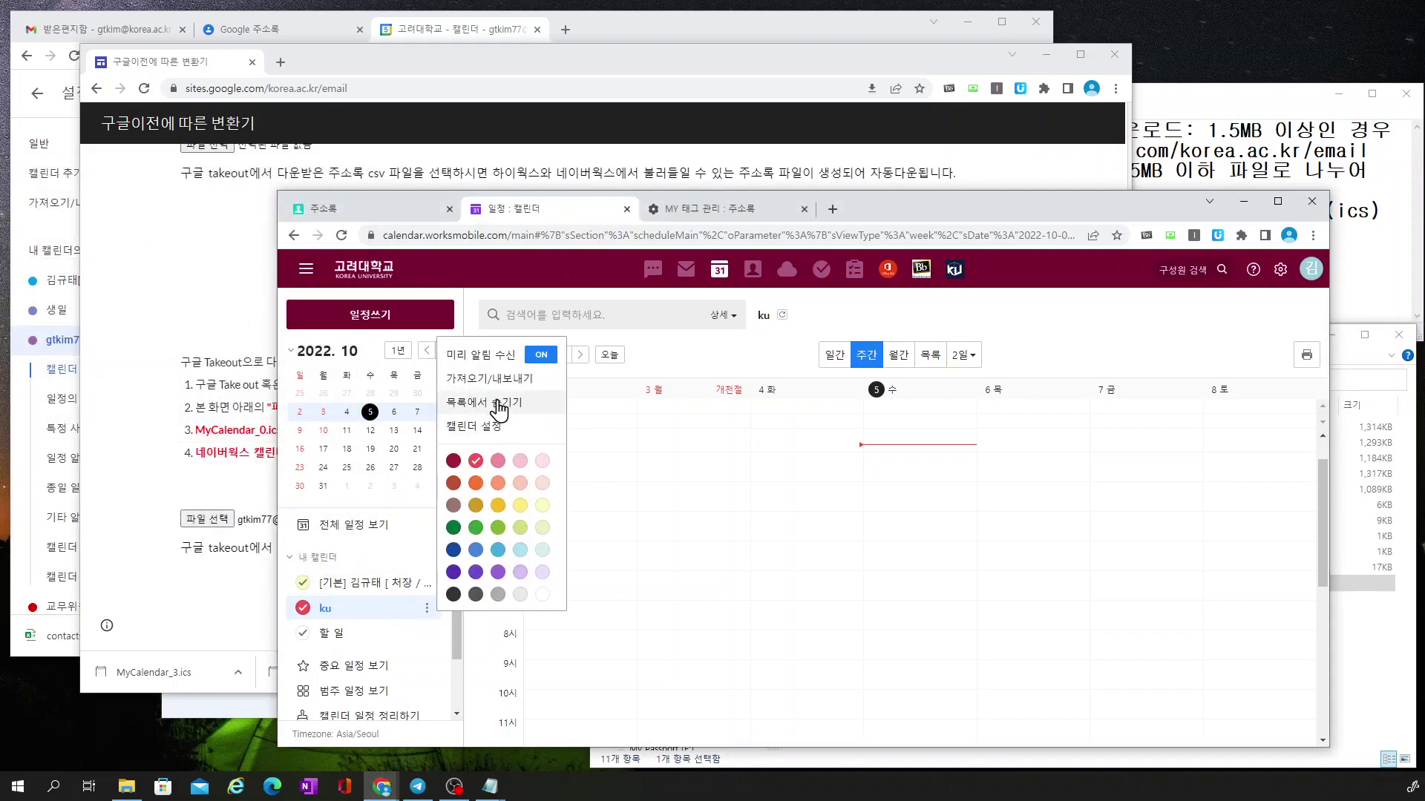
click(486, 381)
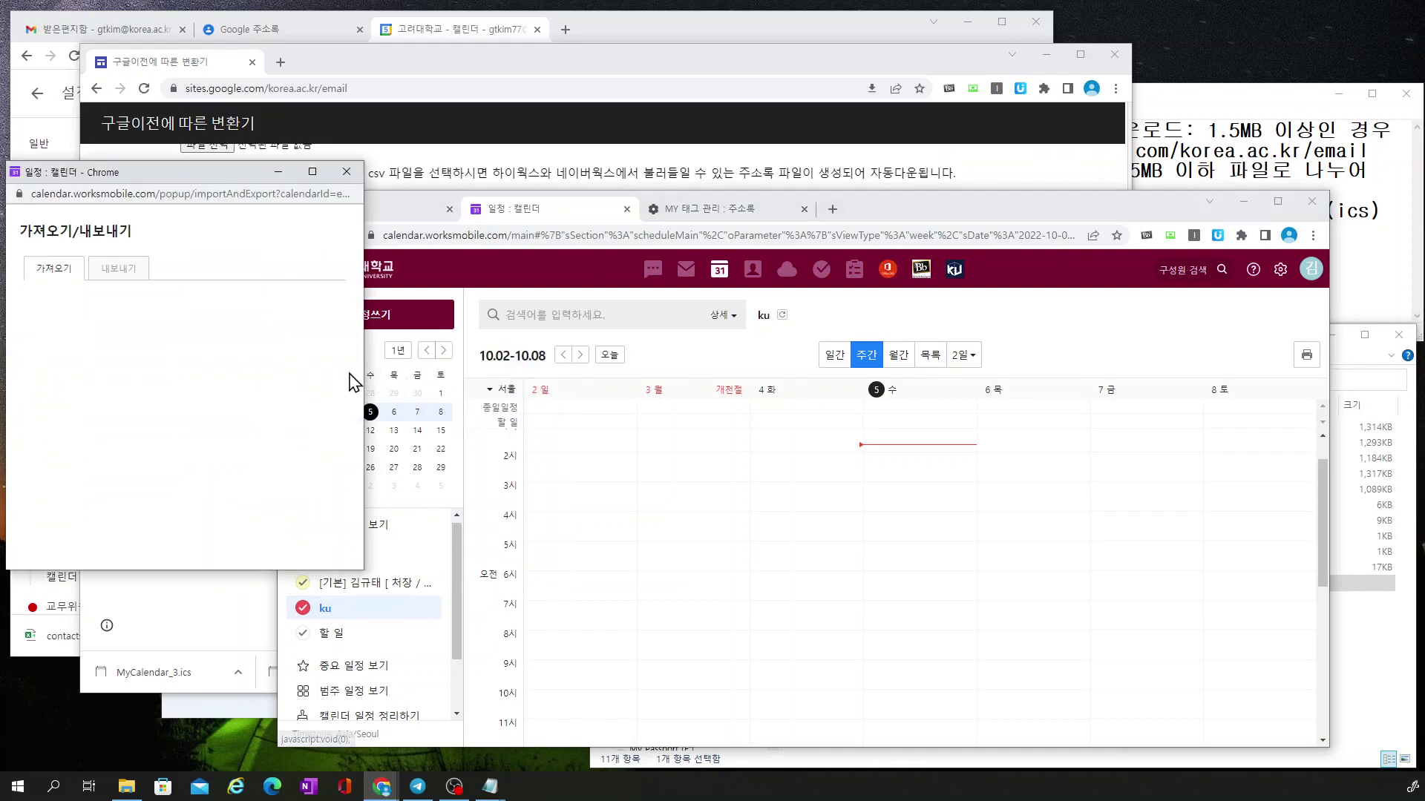
click(324, 441)
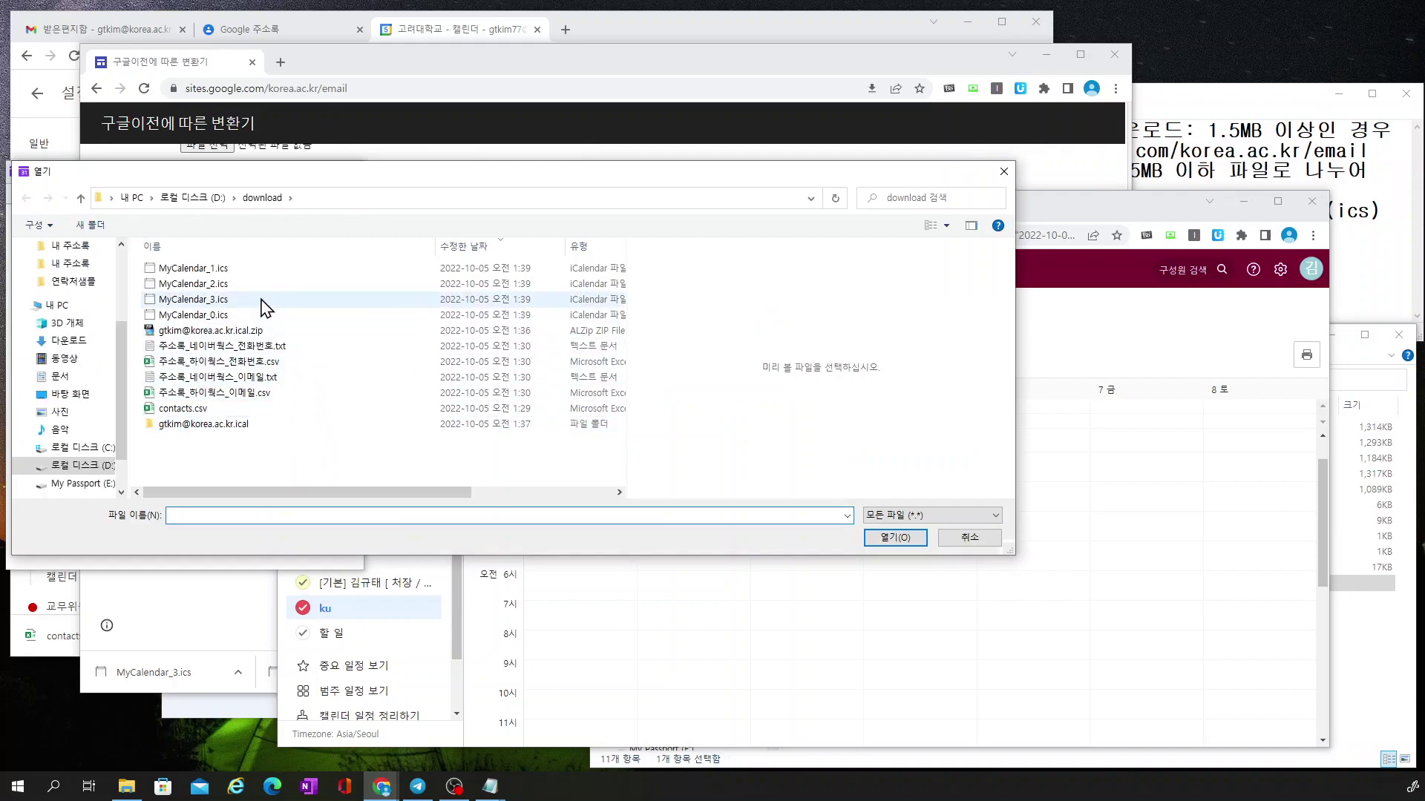
click(253, 285)
click(885, 538)
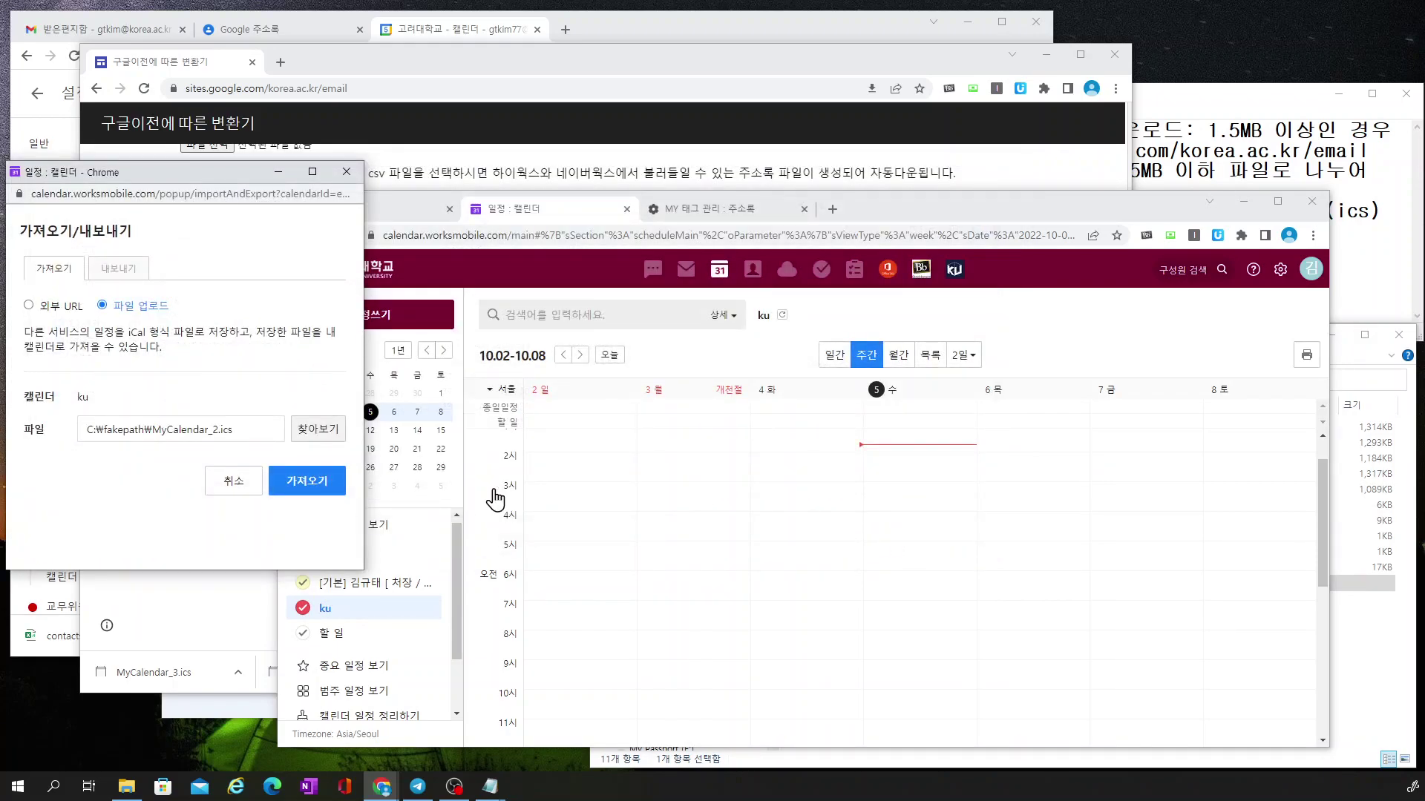
click(324, 483)
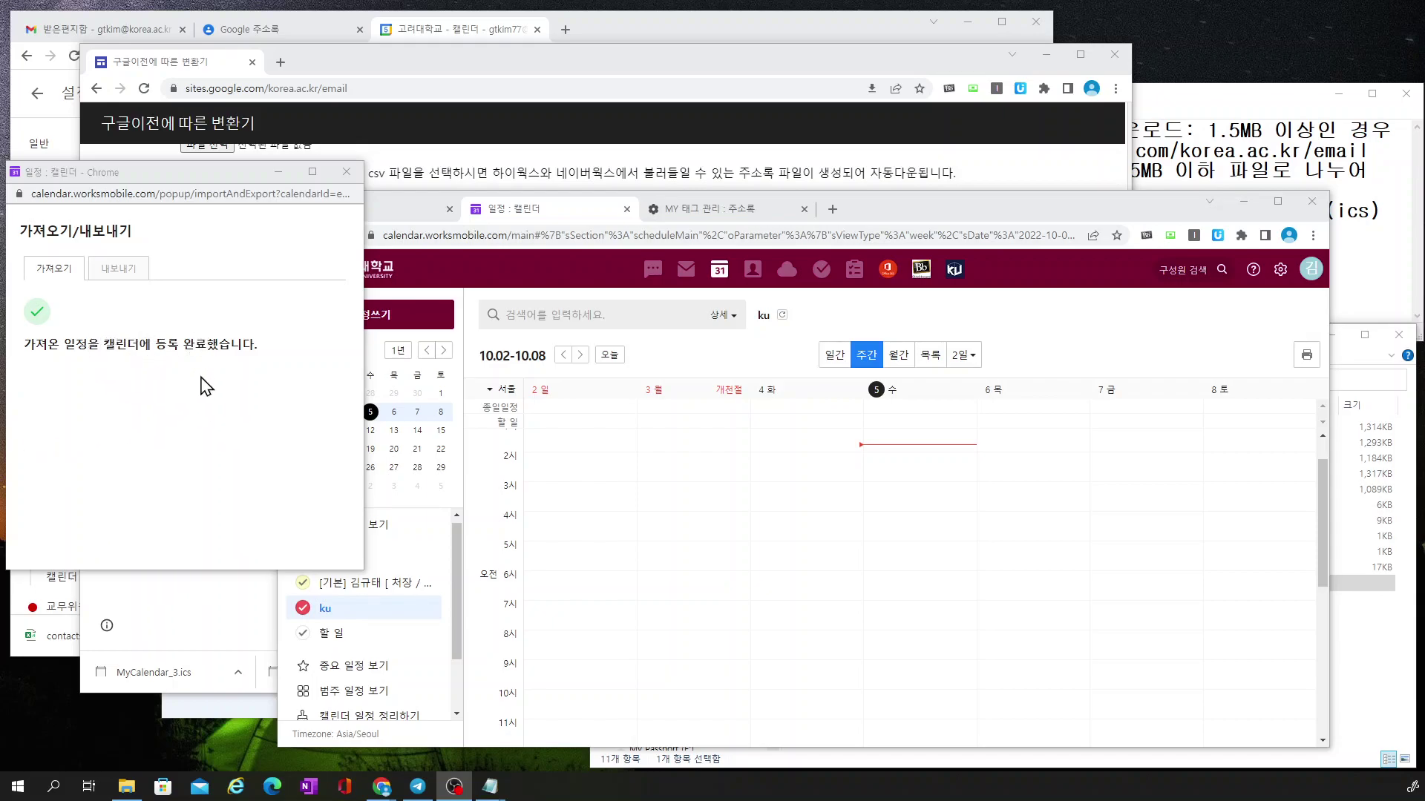
click(344, 176)
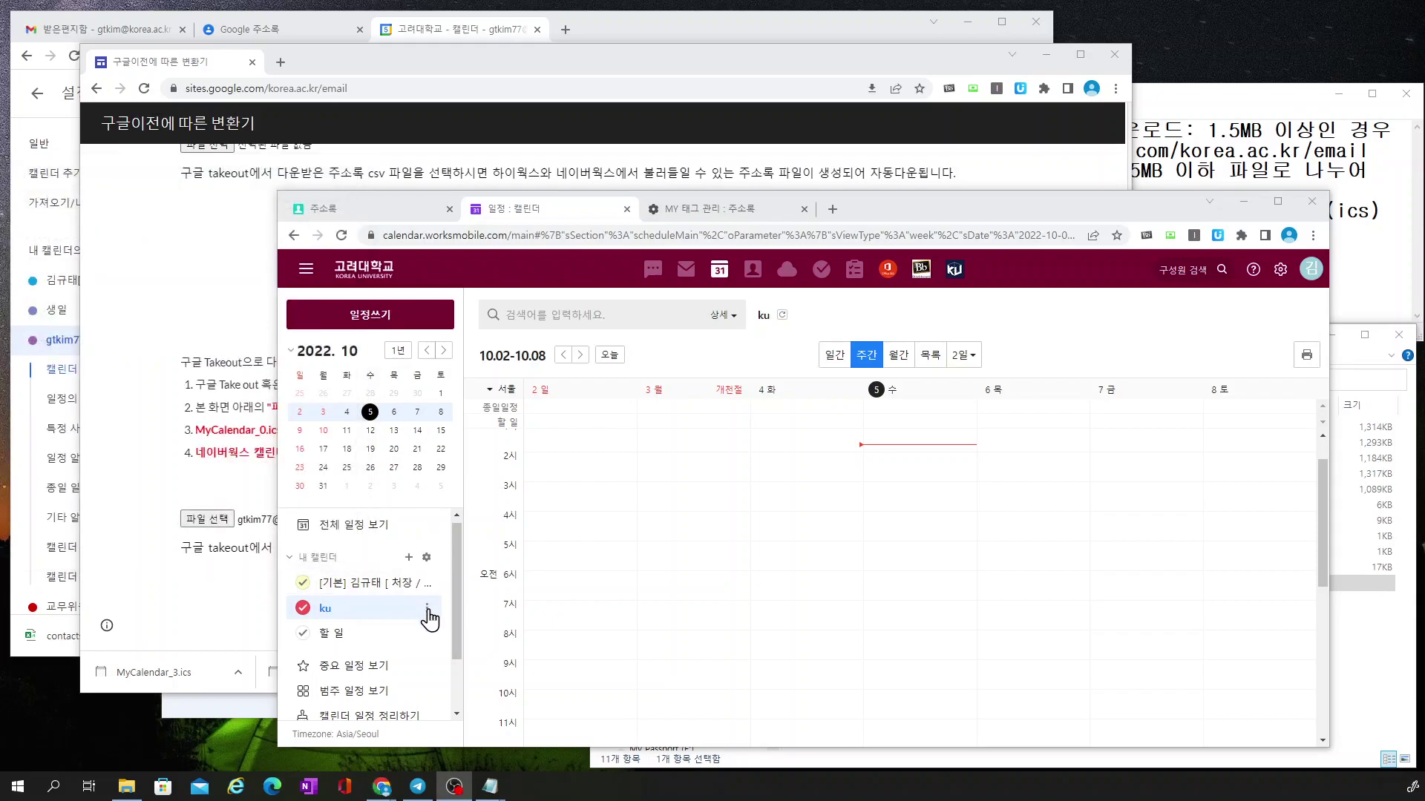
- Import MyCalendar_3.ics from the download folder into the ku calendar and close the import window
click(428, 609)
click(489, 378)
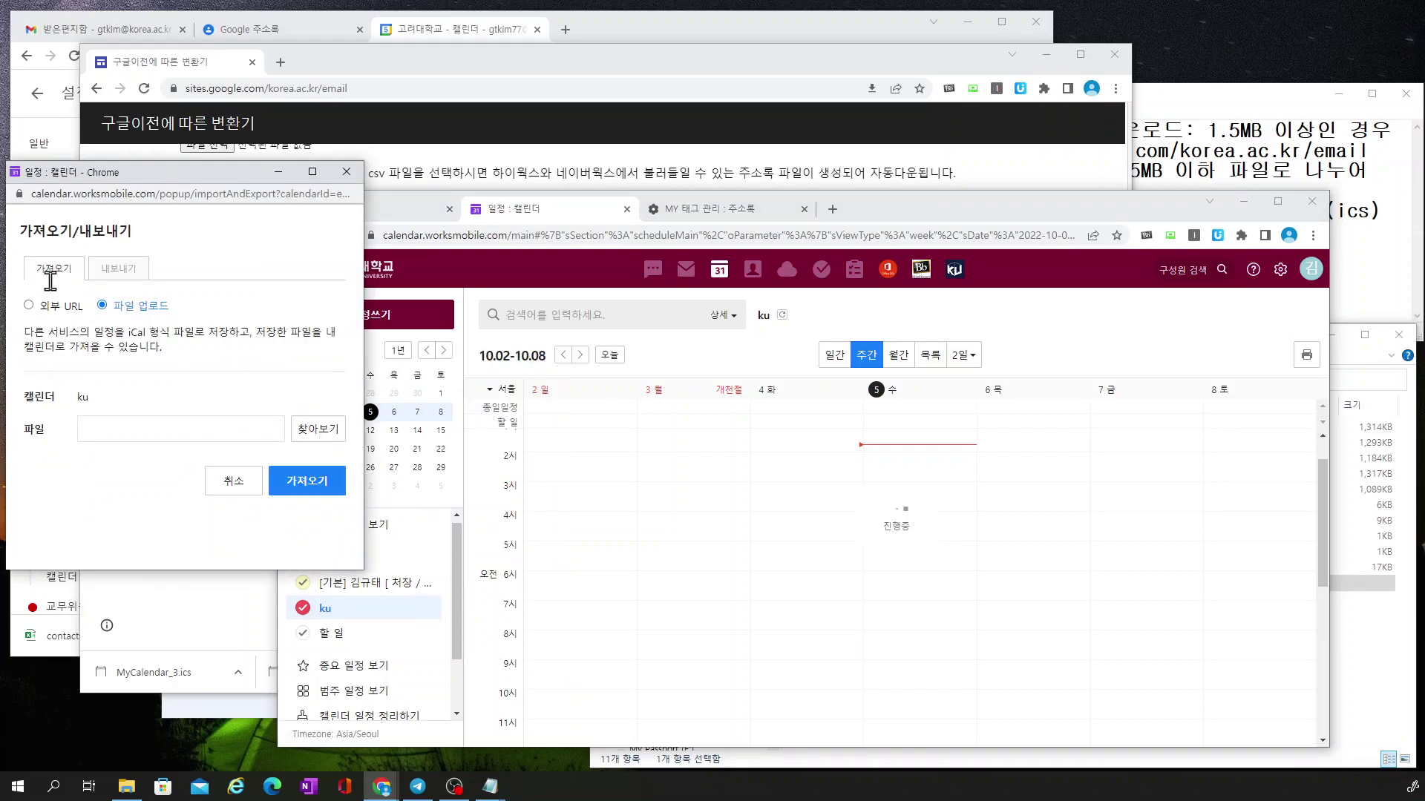
click(322, 434)
click(227, 301)
click(891, 538)
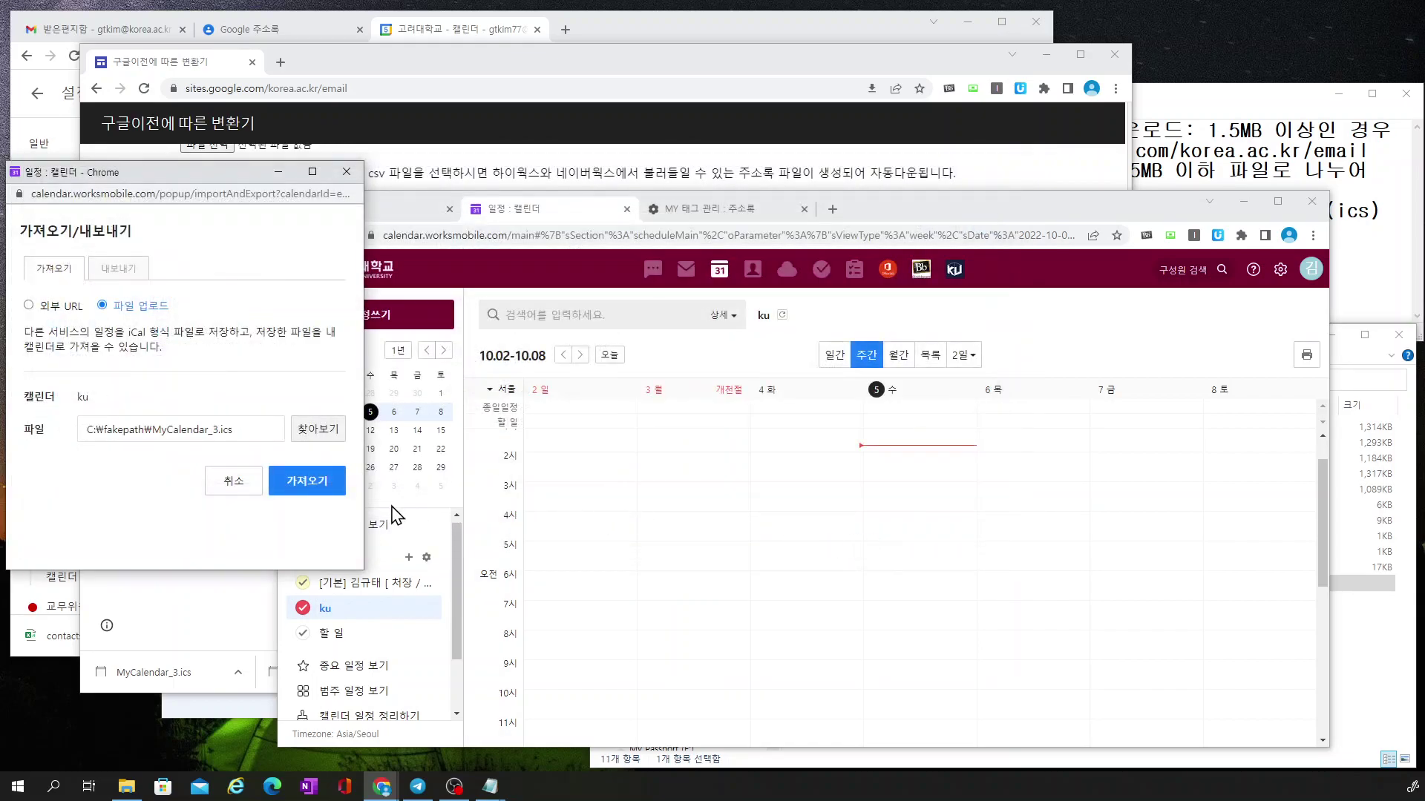
click(315, 491)
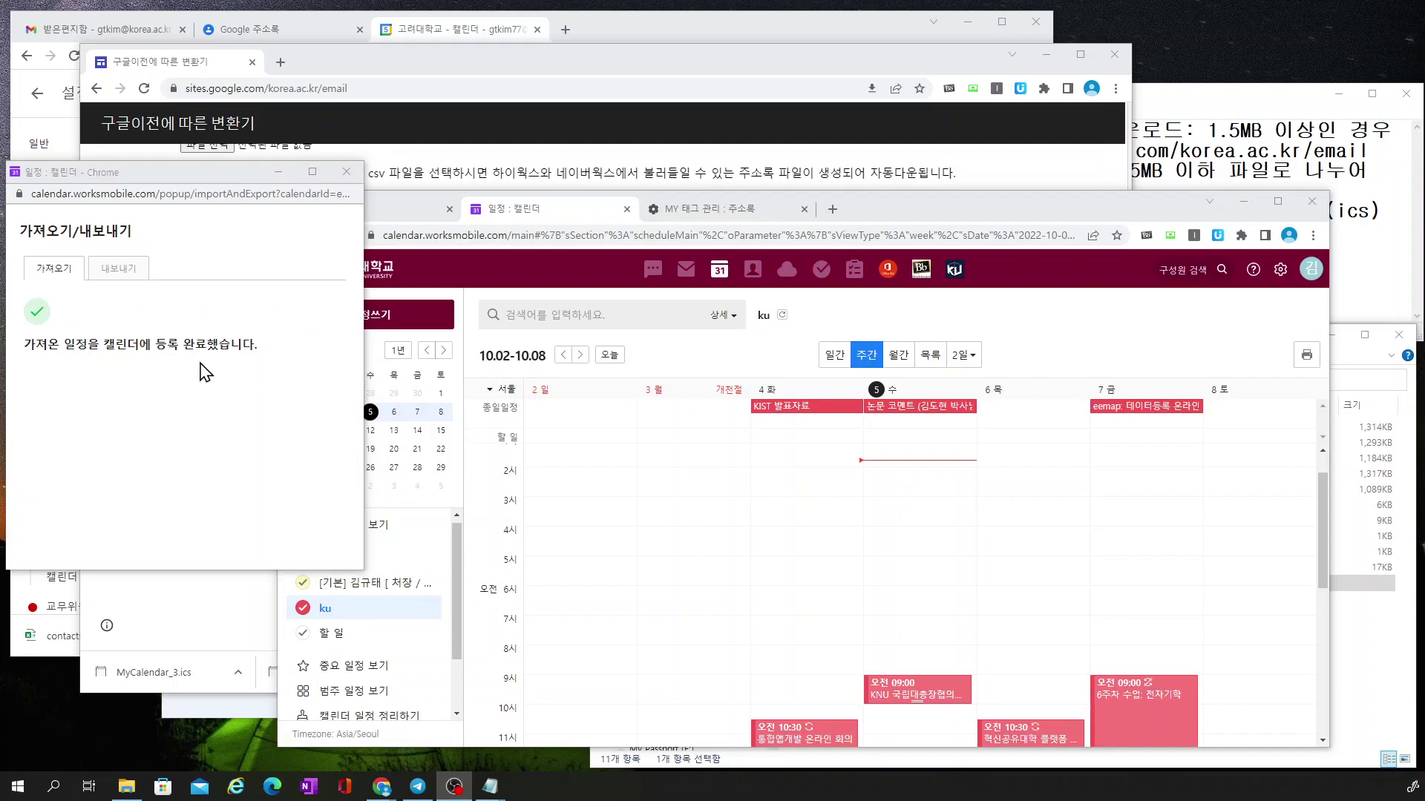
click(346, 173)
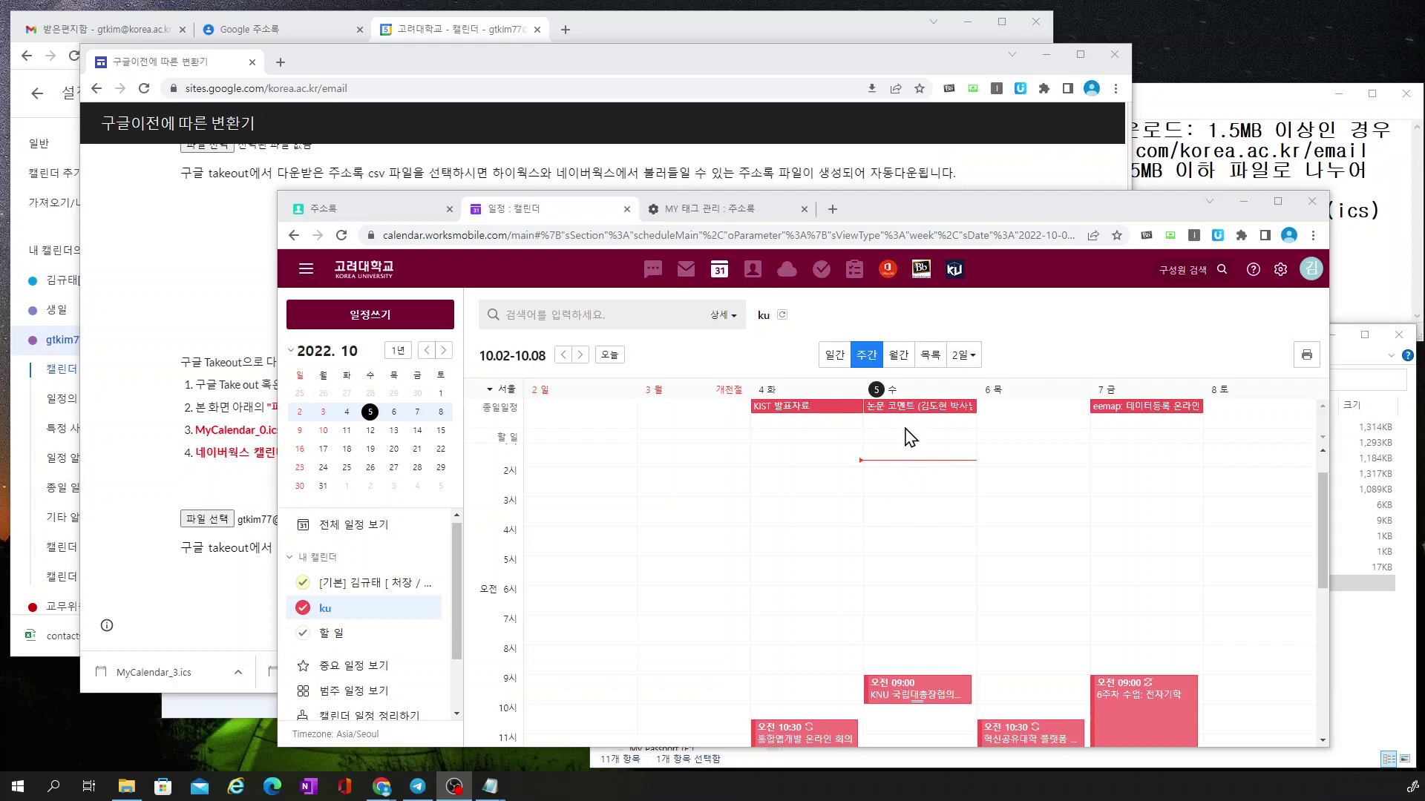
- Compare this week's events in the ku calendar with the same week in Google Calendar, then return to the Naver Works calendar
scroll(793, 556, down, 3)
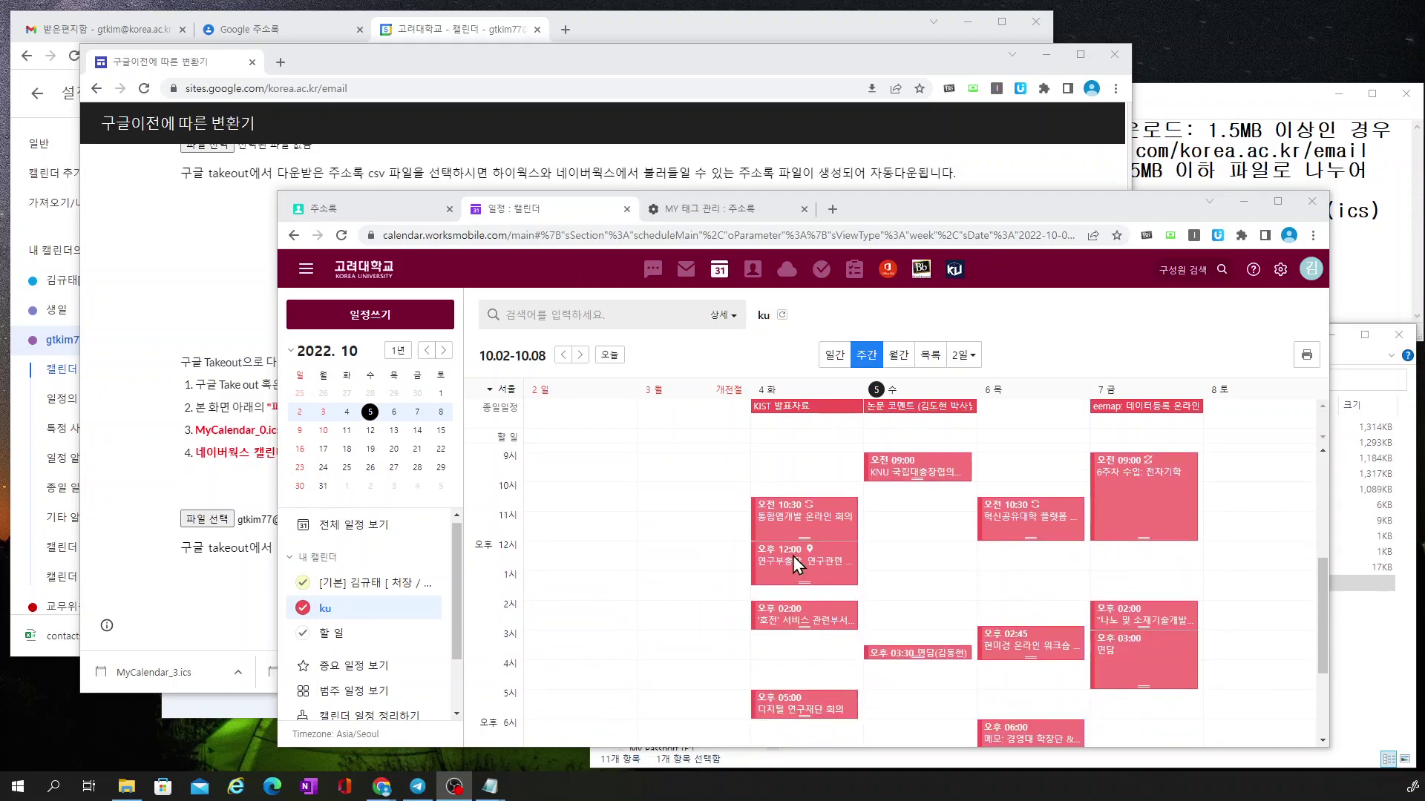
scroll(792, 555, up, 1)
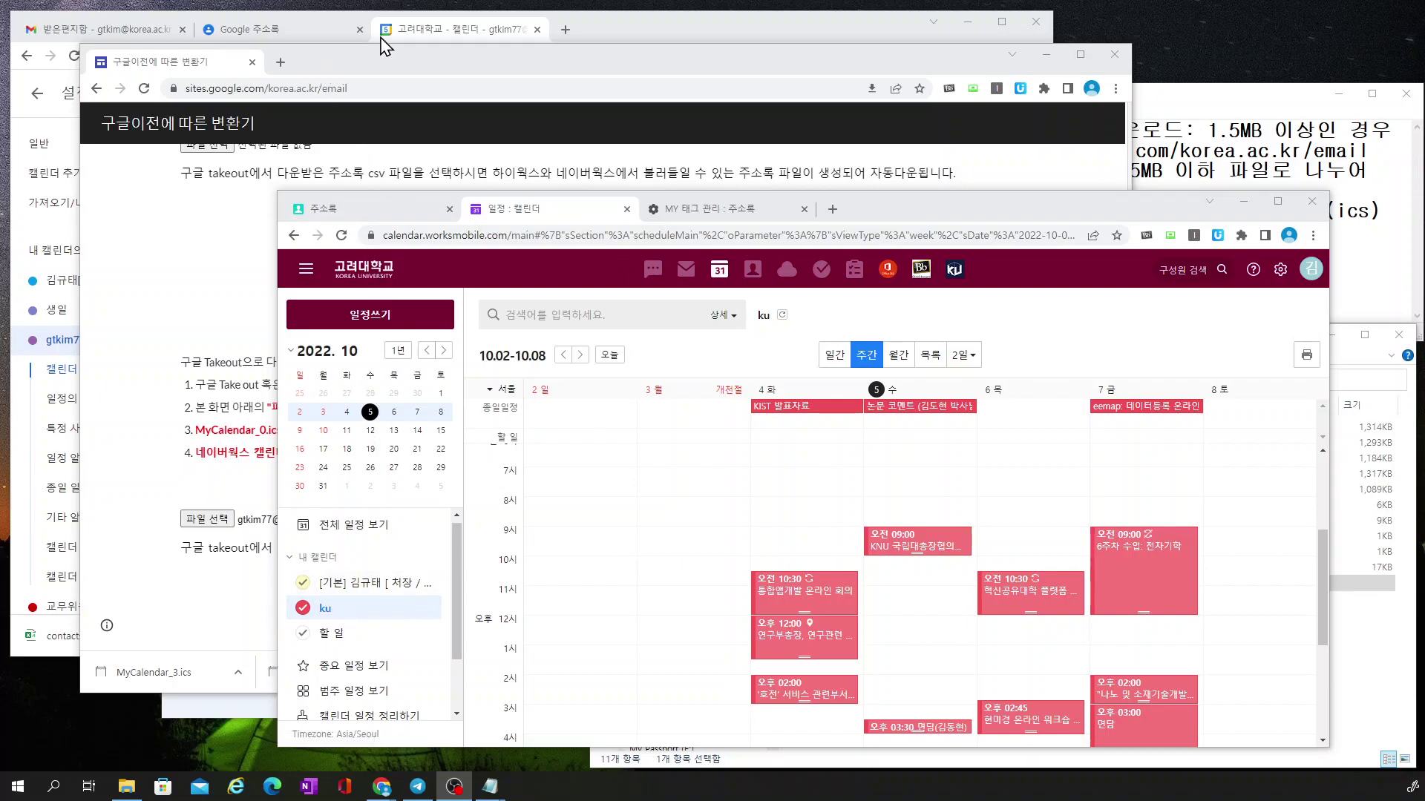
click(431, 28)
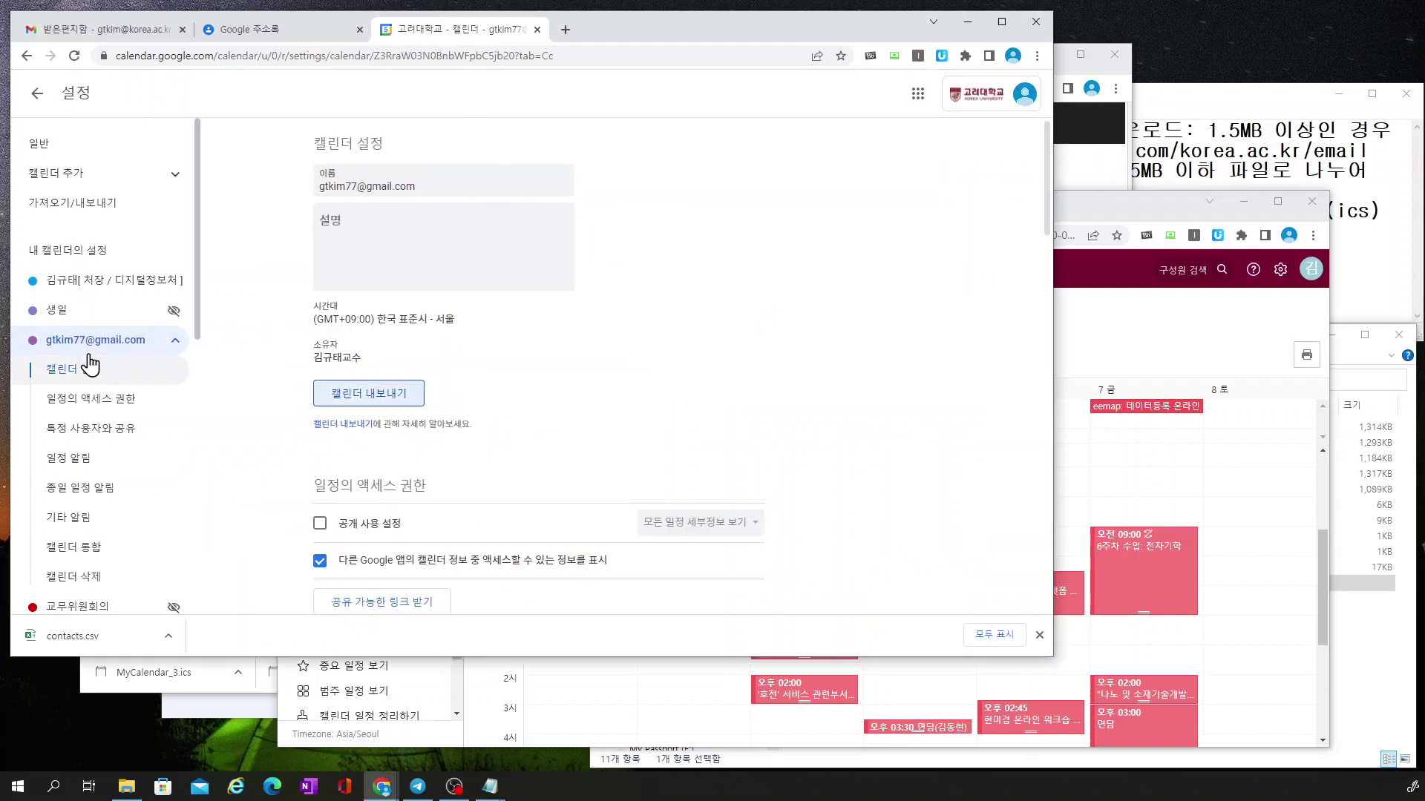
click(37, 92)
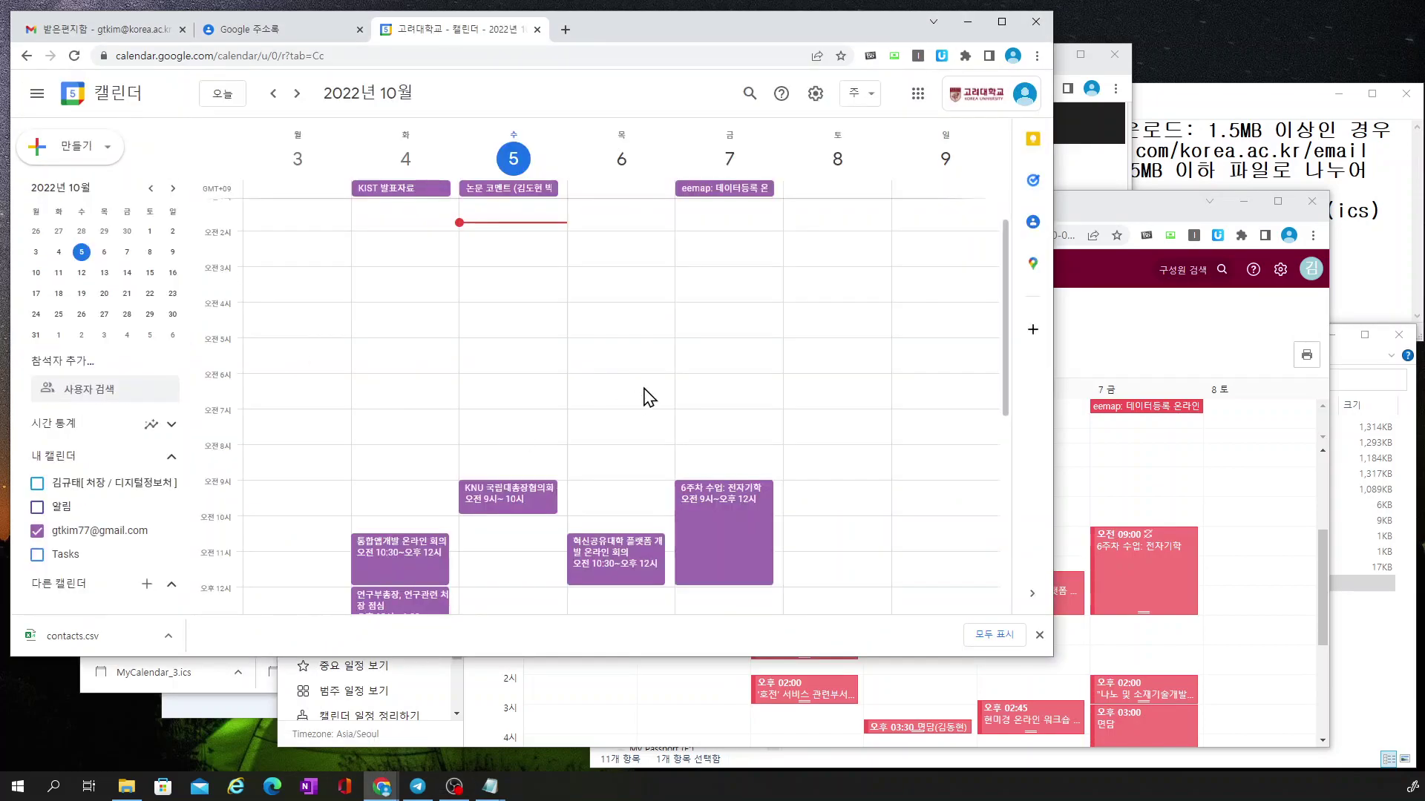
click(1169, 341)
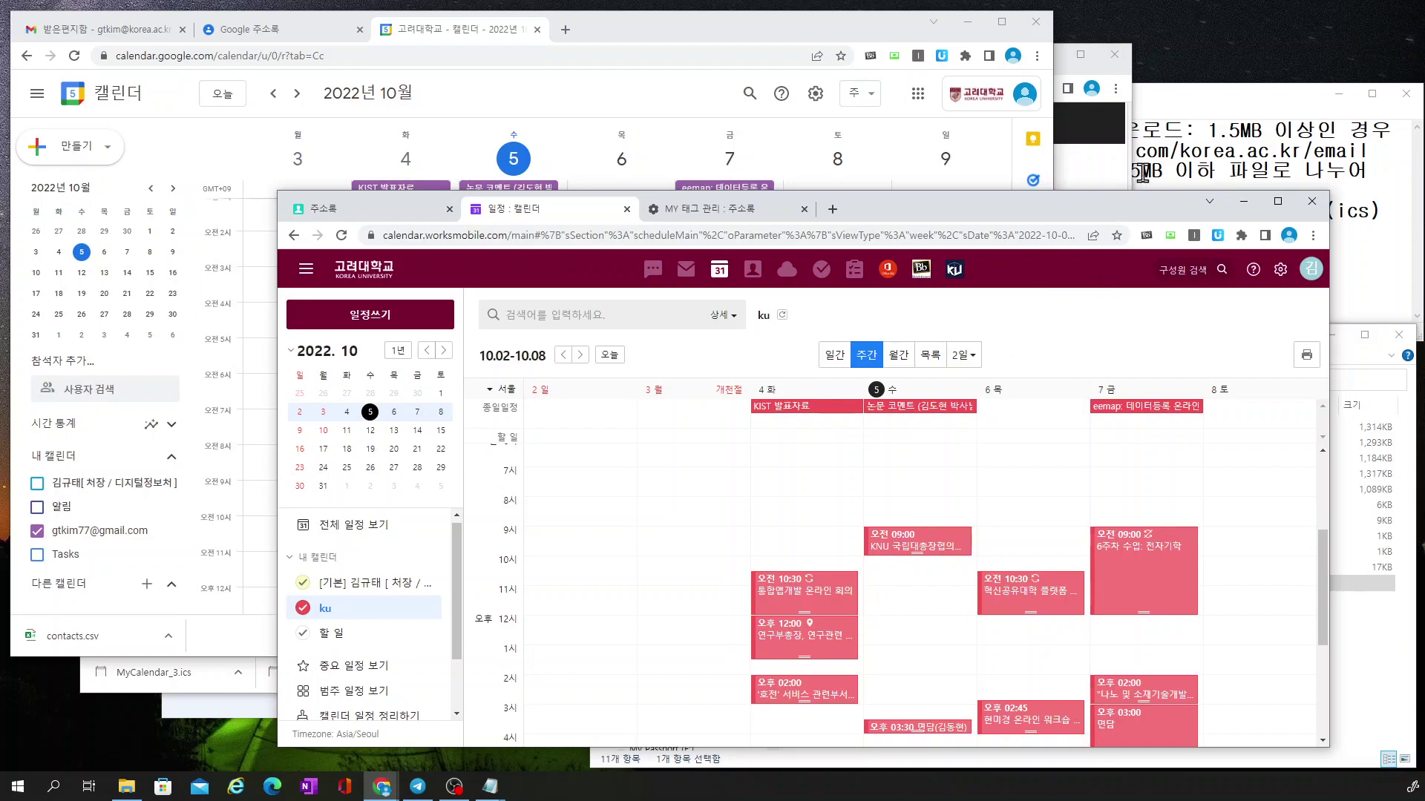
- Arrange the calendar and contacts migration notes side by side in Notepad and copy the converter page's URL from the contacts notes
click(1176, 153)
drag(1118, 100, 512, 111)
drag(1256, 171, 1208, 118)
click(984, 215)
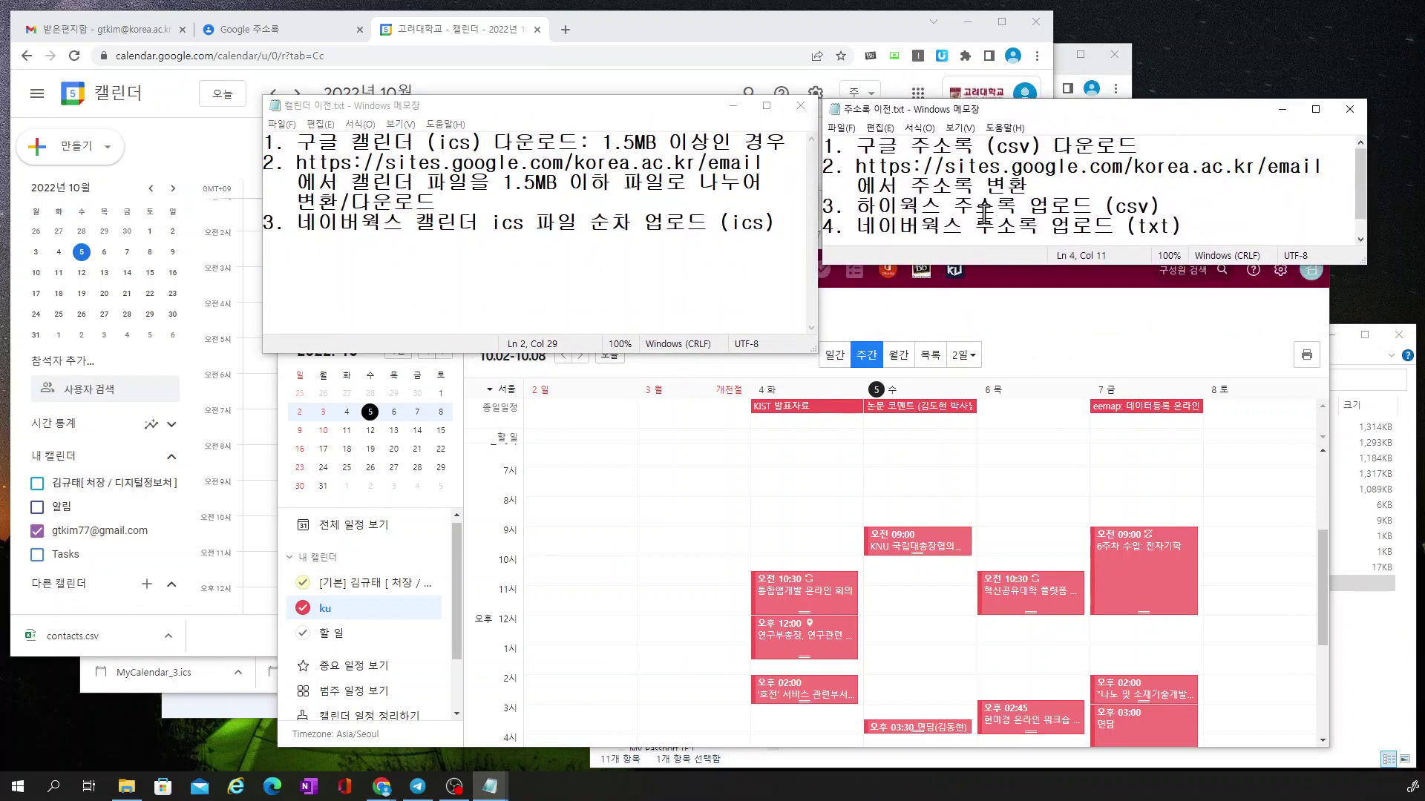
drag(1326, 171, 854, 167)
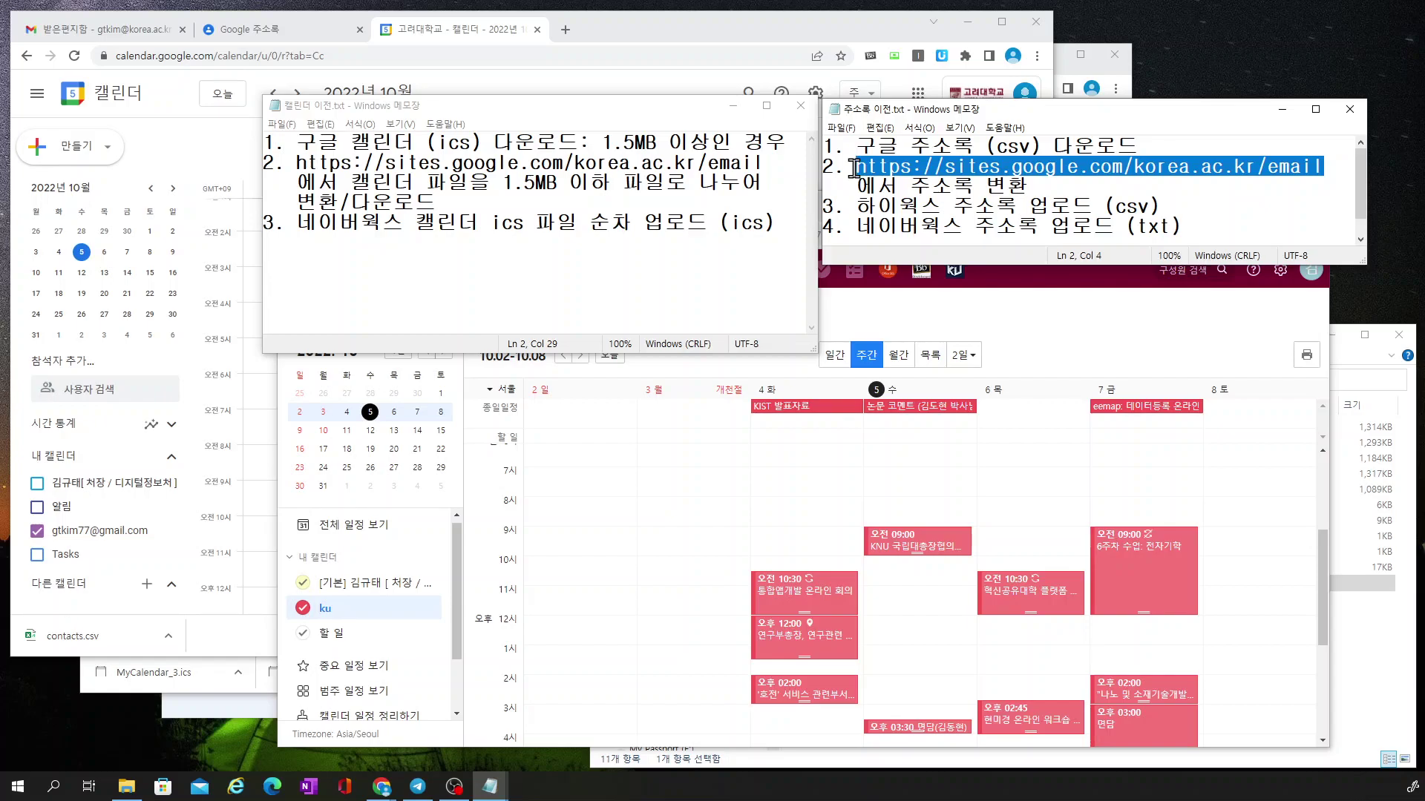
key(ctrl+c)
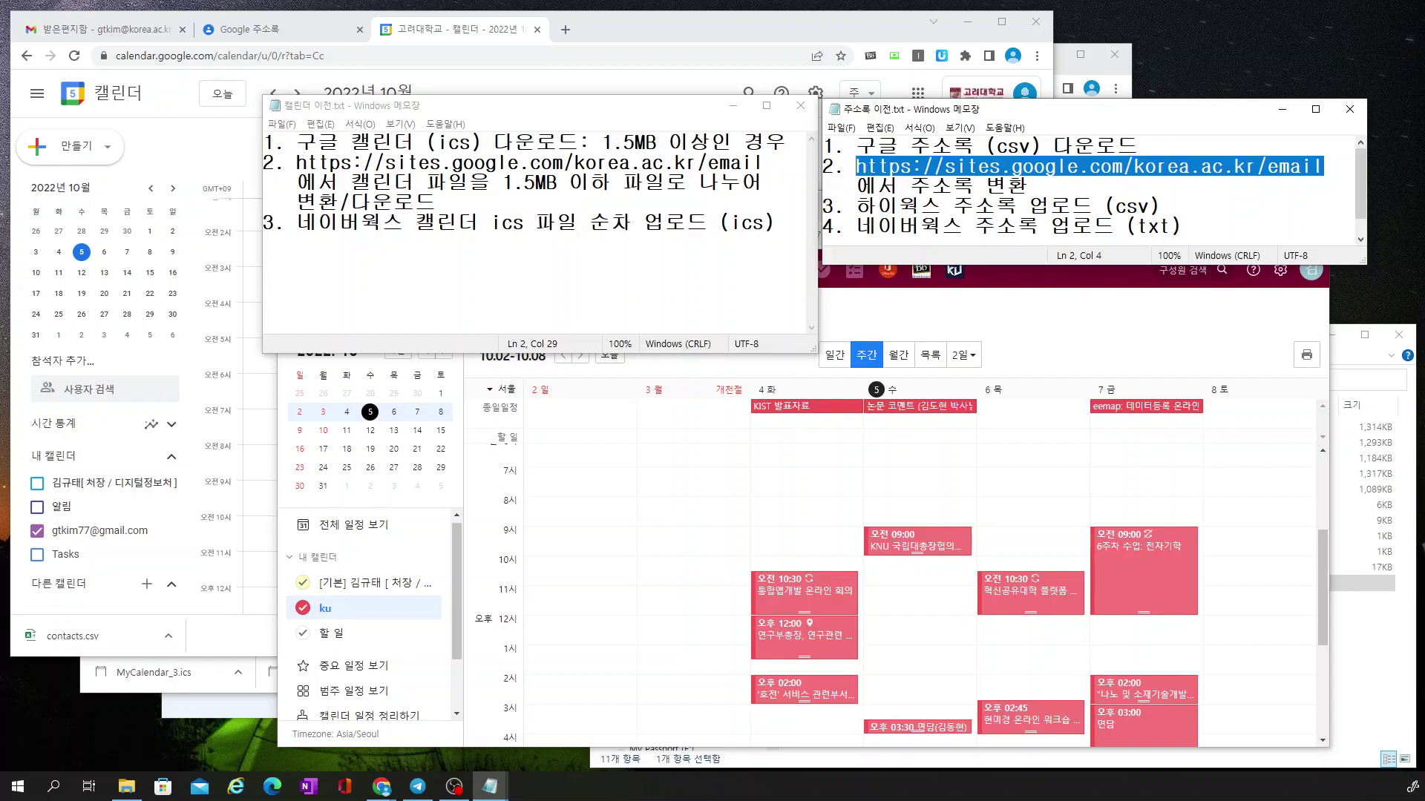